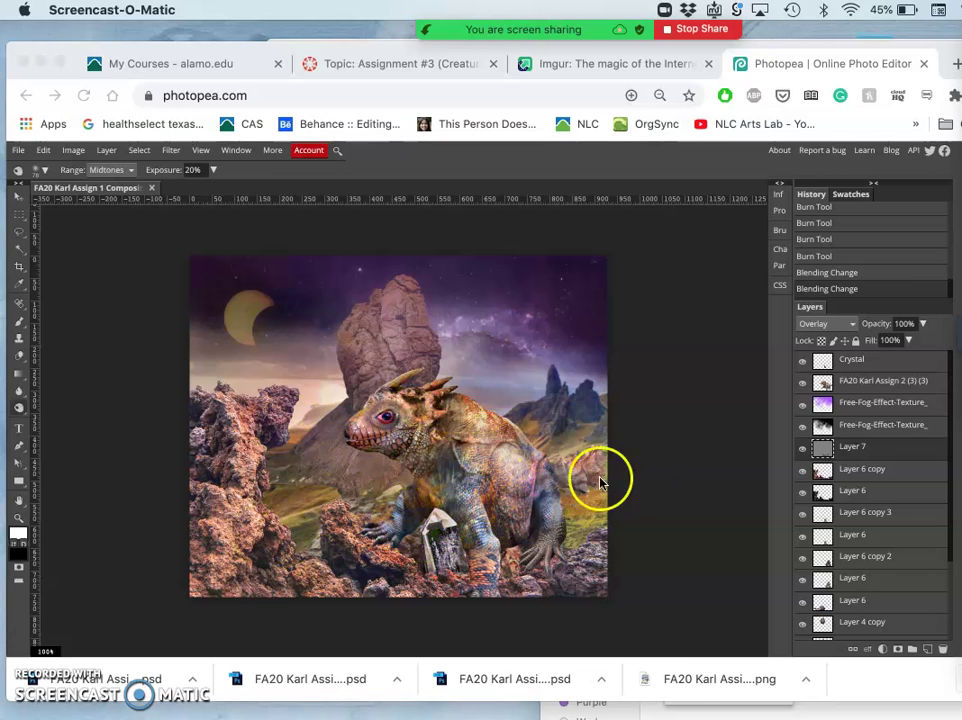
Toggle the gray Layer 7's visibility to compare its shading effect, and delete that layer.
click(801, 455)
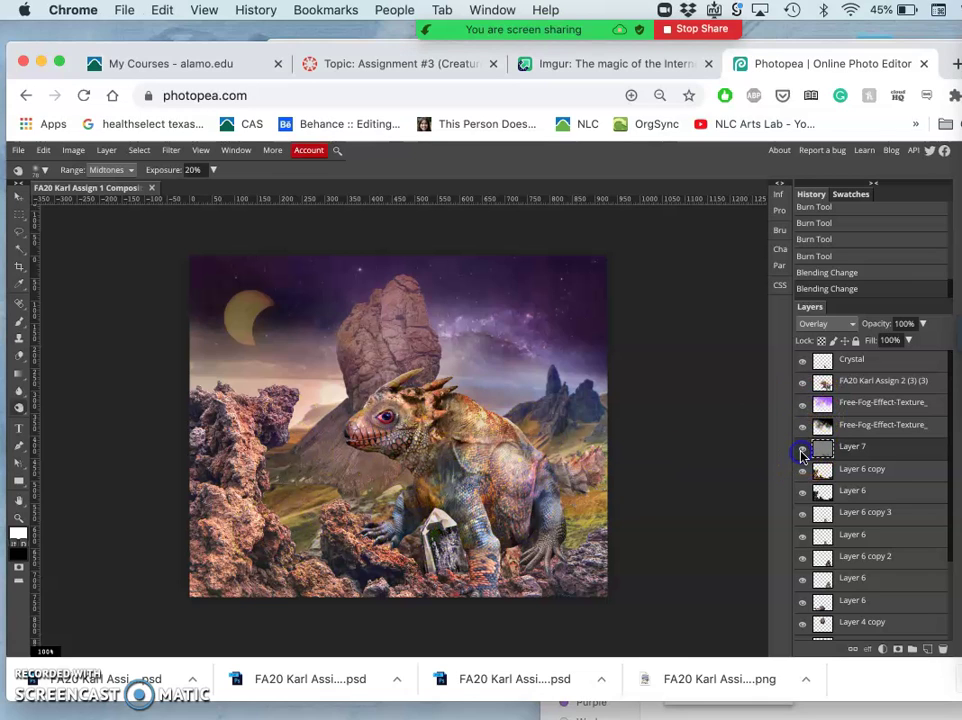
click(801, 452)
click(801, 452)
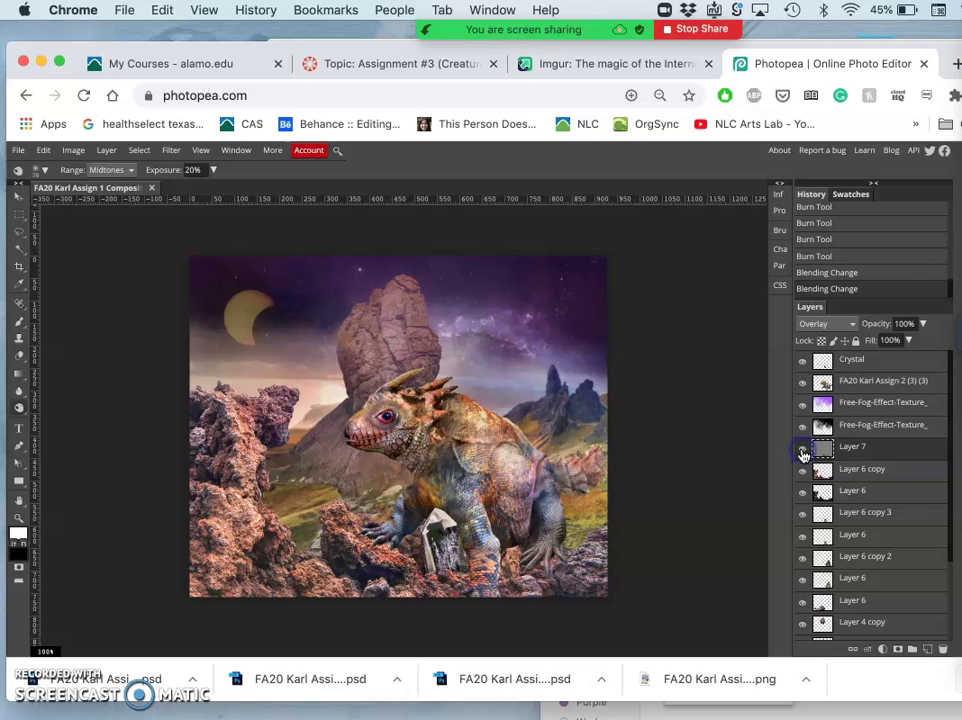
click(801, 452)
click(801, 452)
click(847, 452)
key(Delete)
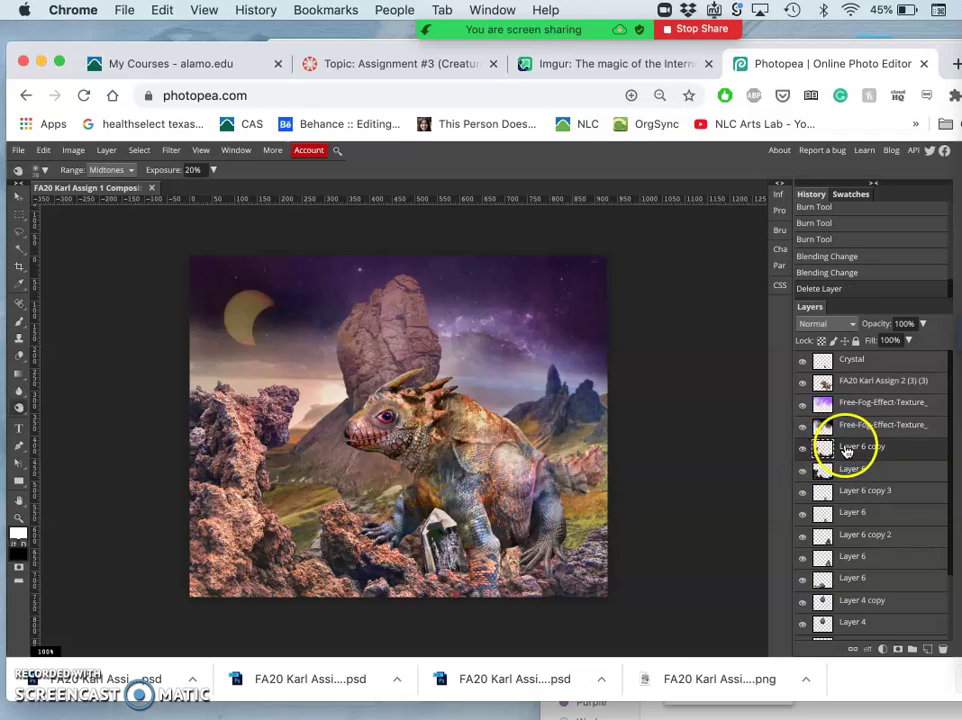
Hide both Free-Fog-Effect-Texture layers, the creature layer and the Crystal layer.
click(804, 428)
click(804, 402)
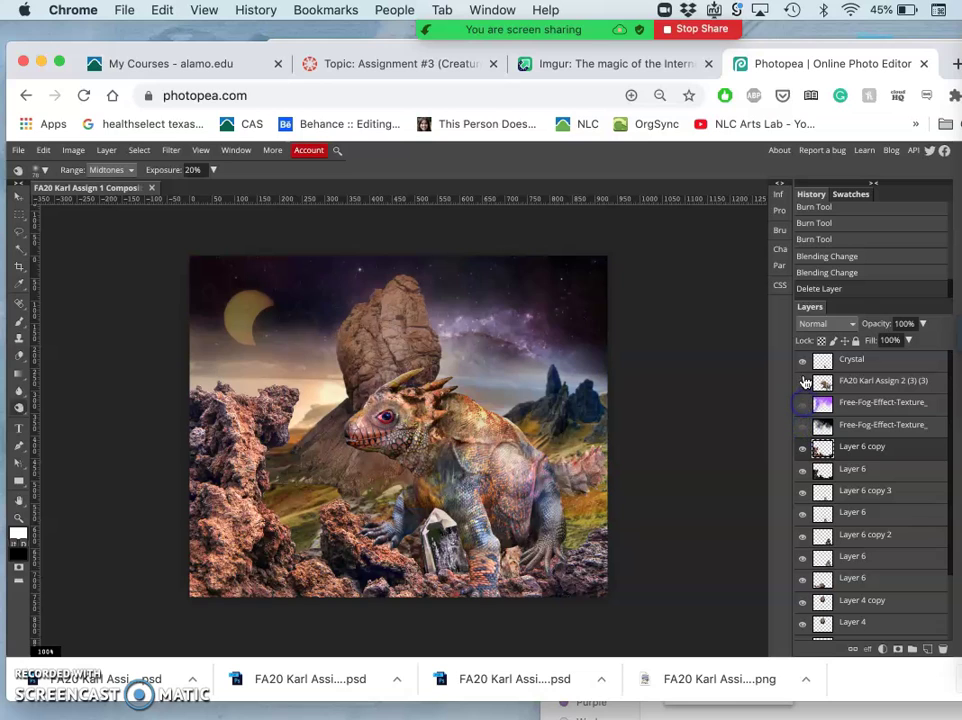
click(803, 381)
click(803, 359)
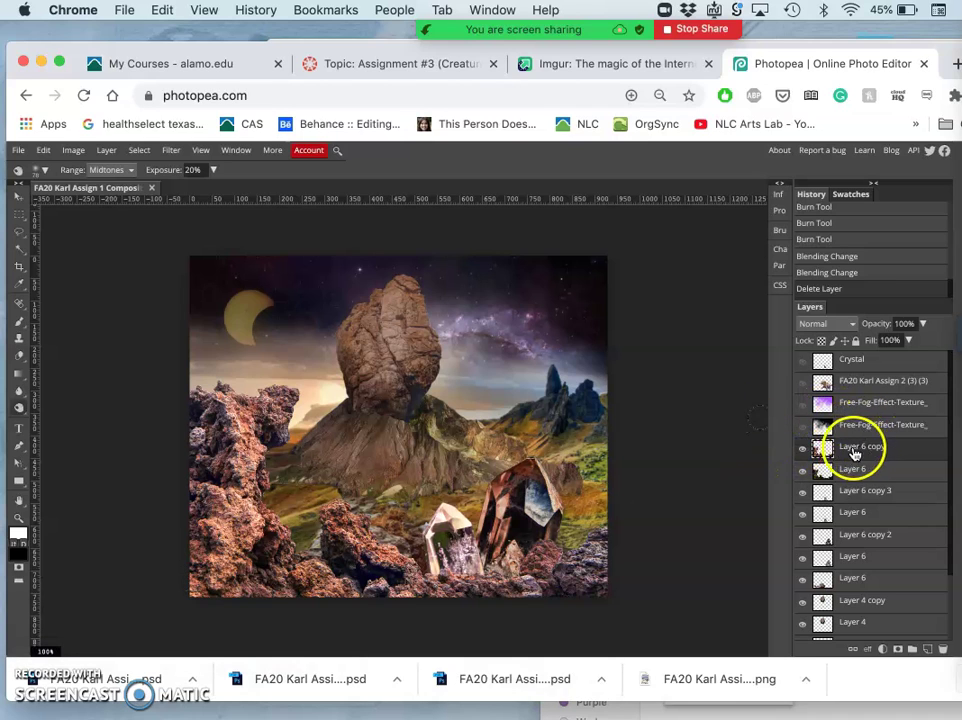
Add a new empty layer directly above the uppermost visible rock layer, Layer 6 copy.
click(802, 449)
click(802, 449)
click(849, 455)
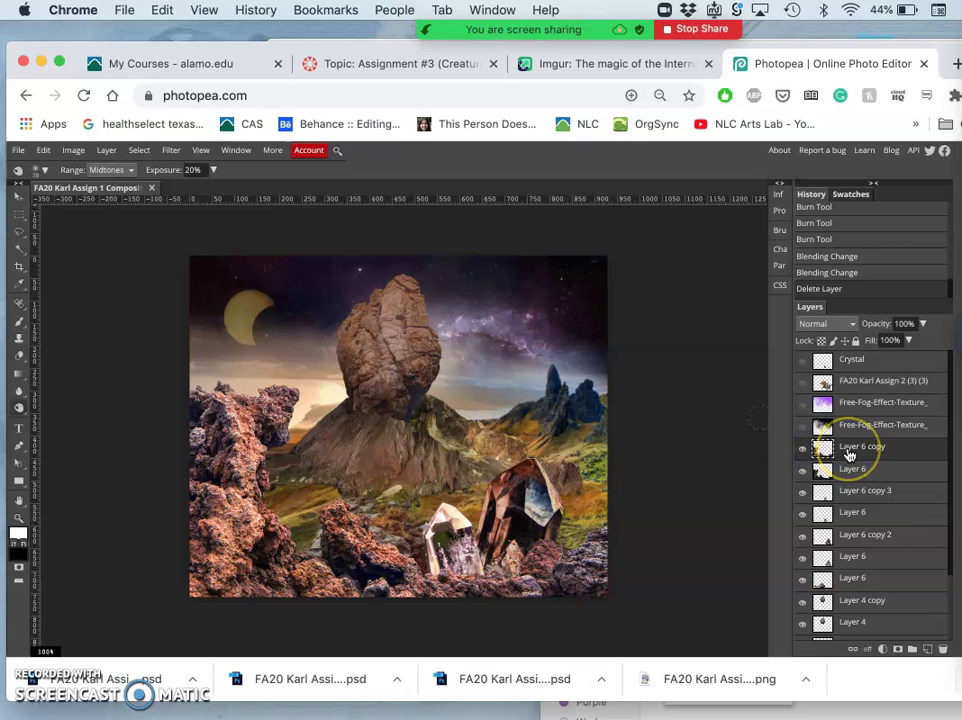
click(934, 637)
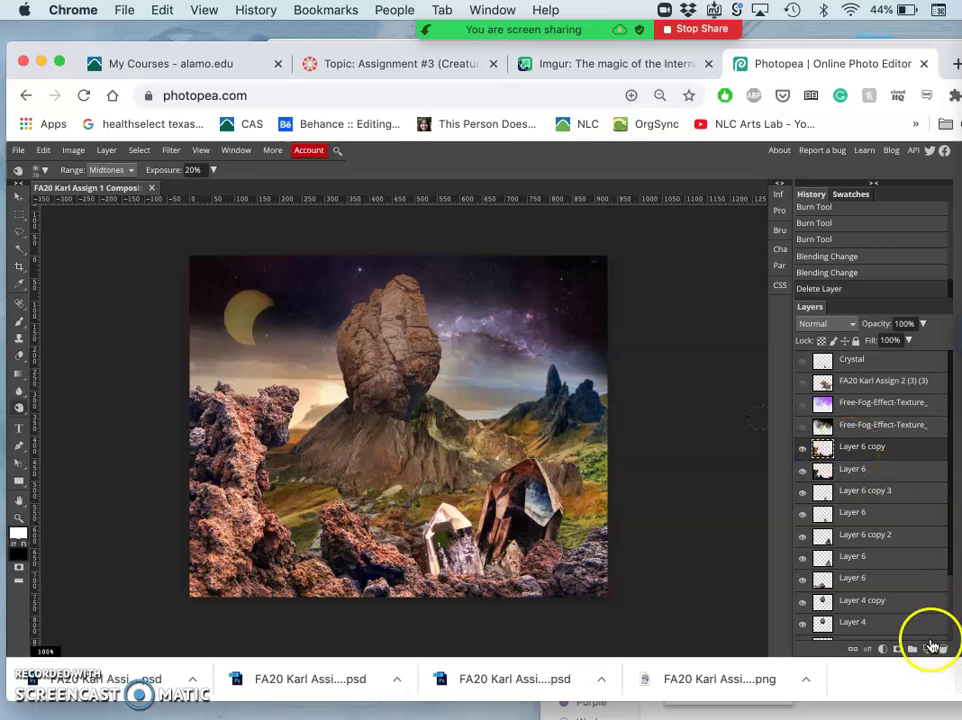
click(600, 377)
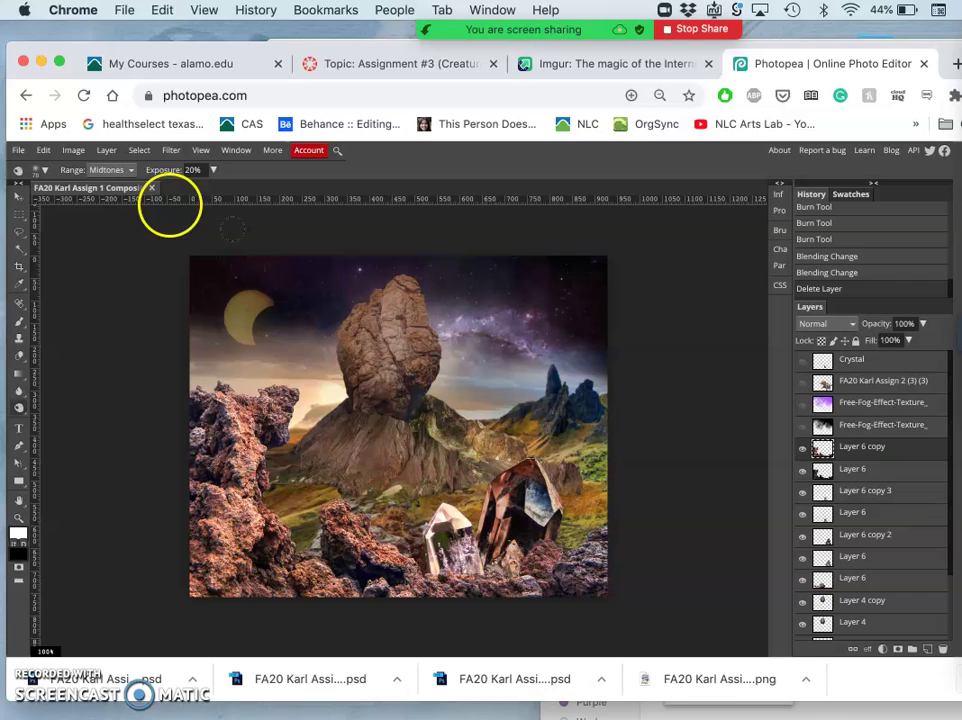
click(106, 150)
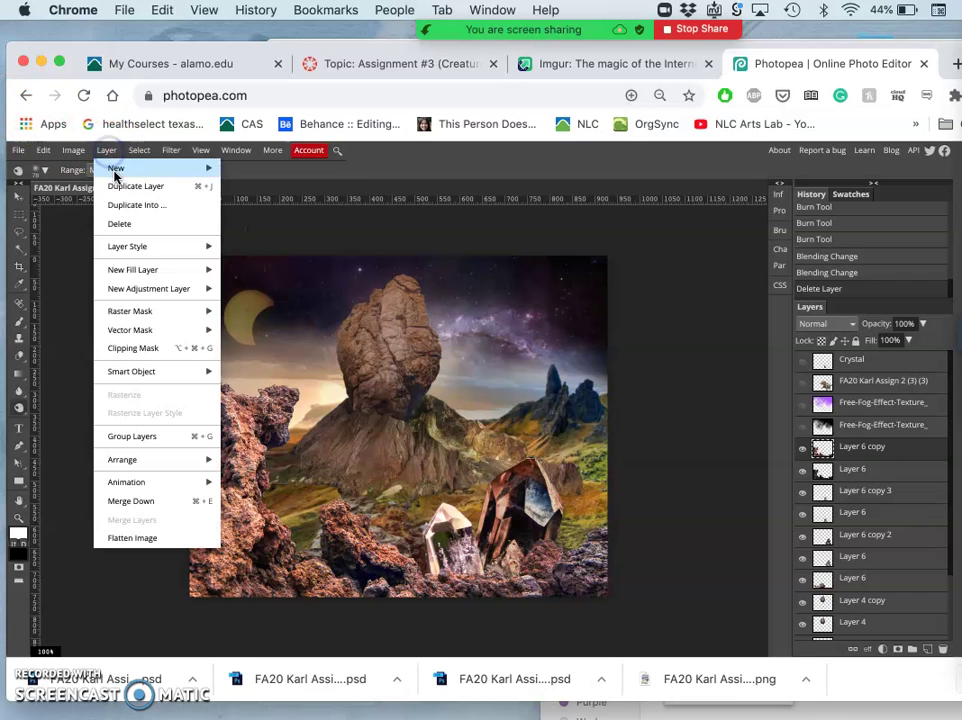
mouse_move(206, 168)
click(252, 168)
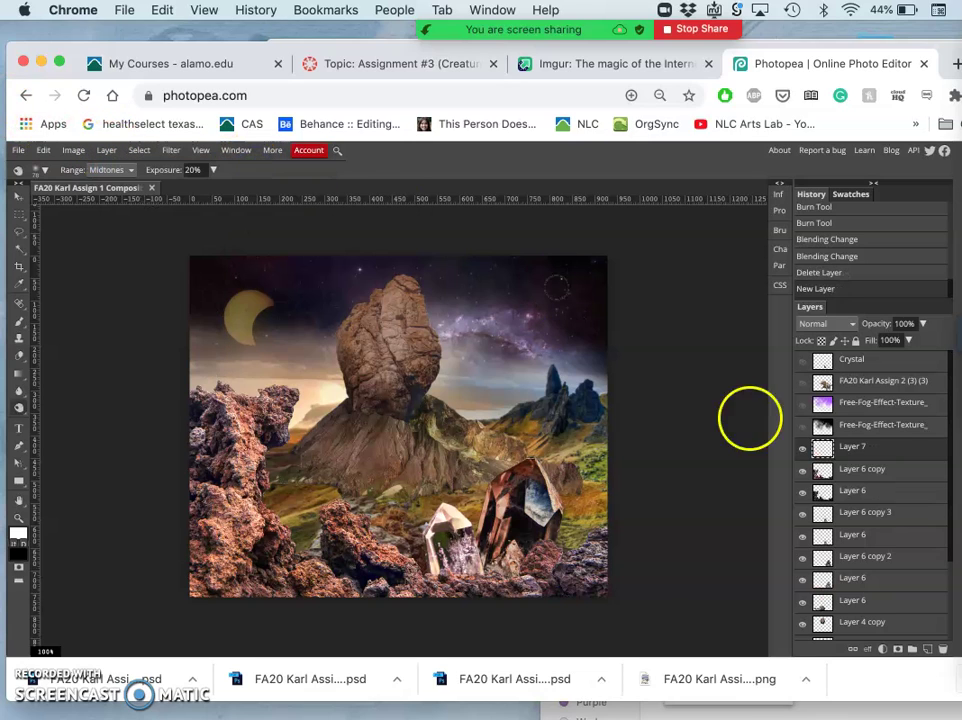
Fill the new layer with Gray using Normal blend mode at 100% opacity.
click(45, 154)
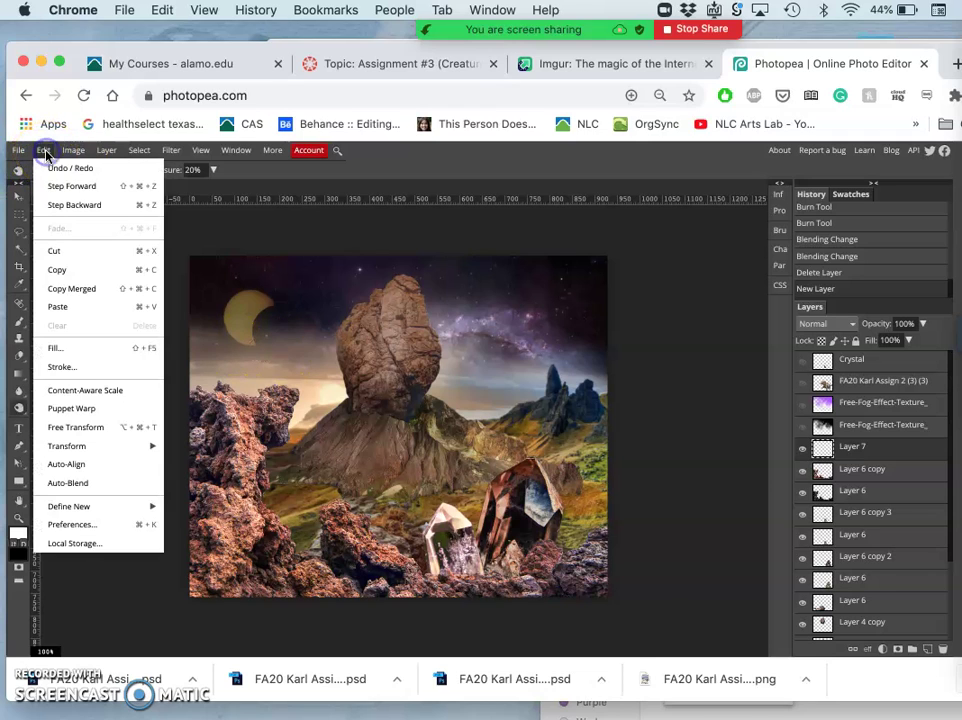
click(60, 347)
click(164, 268)
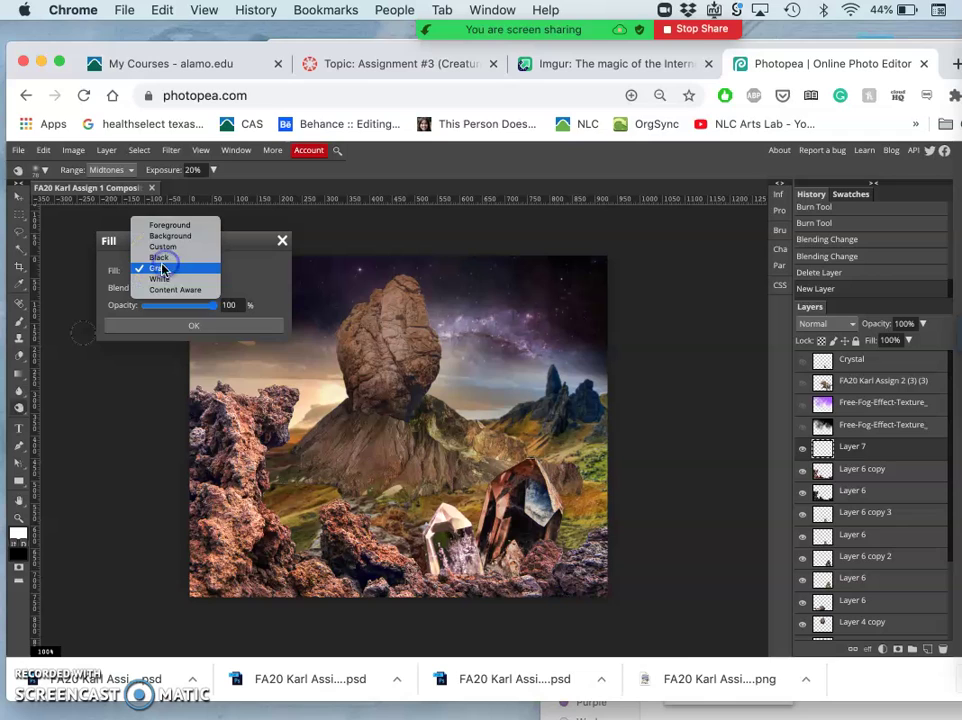
click(159, 270)
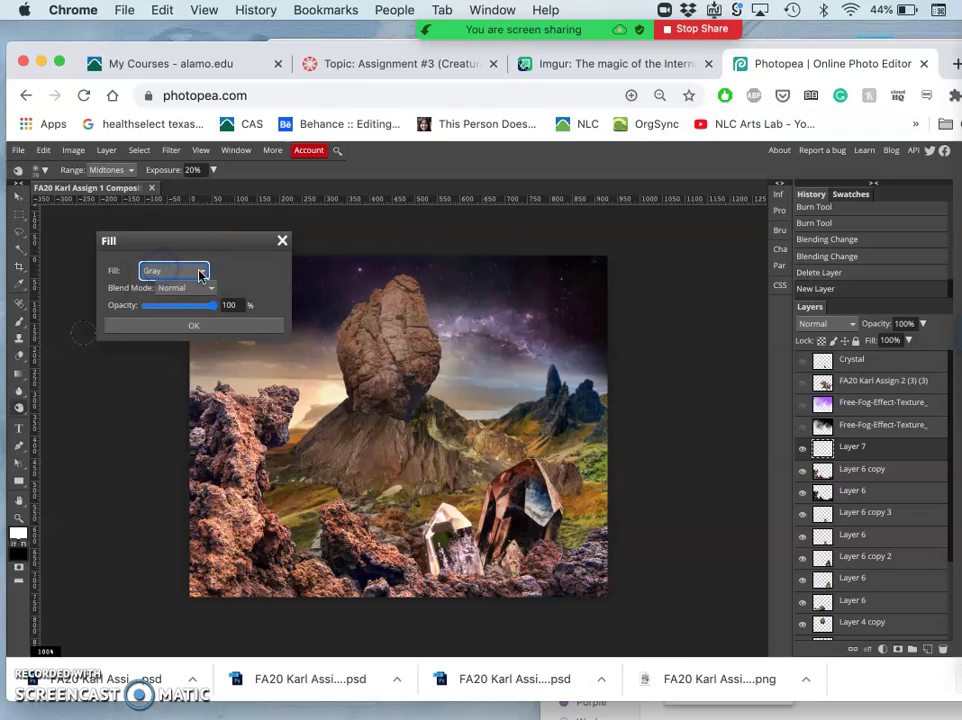
click(210, 326)
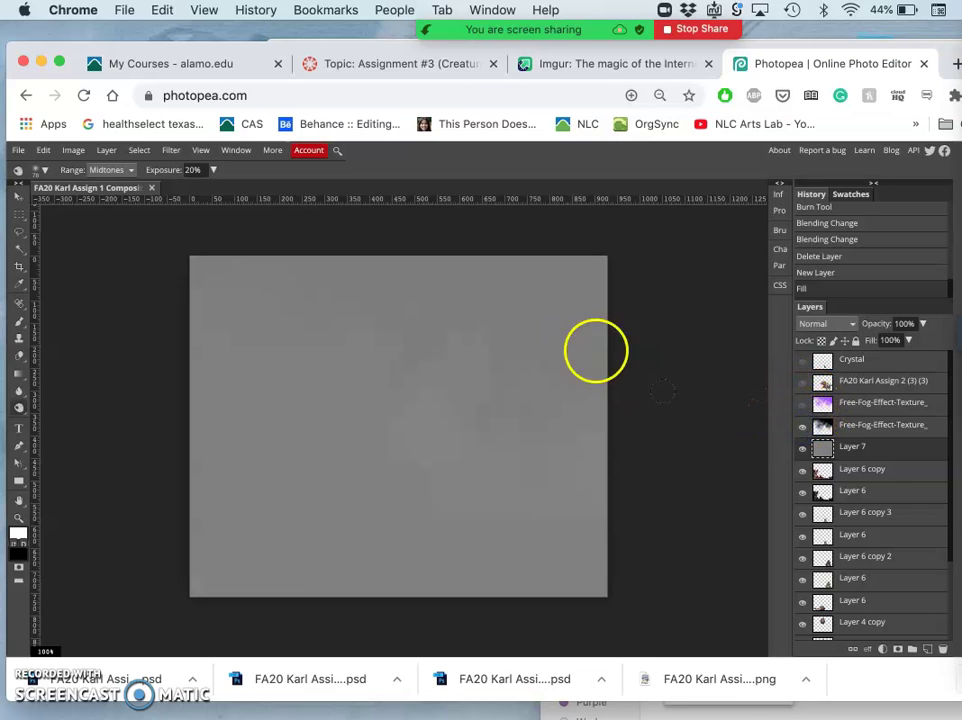
Show the fog, creature and Crystal layers again, and set the gray layer's blend mode to Overlay.
click(803, 406)
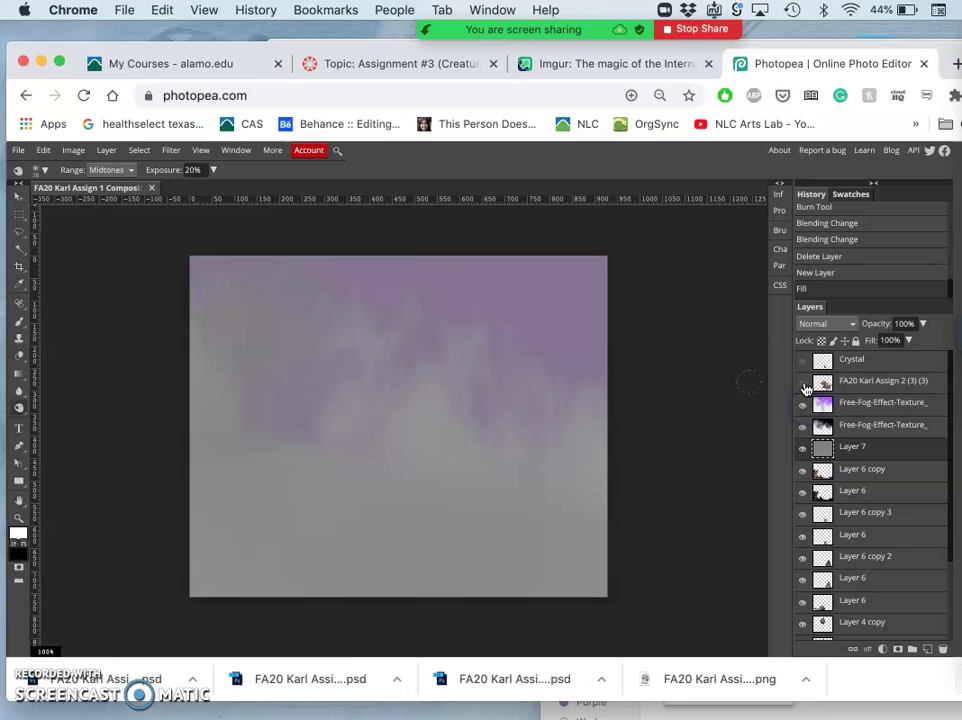
click(804, 382)
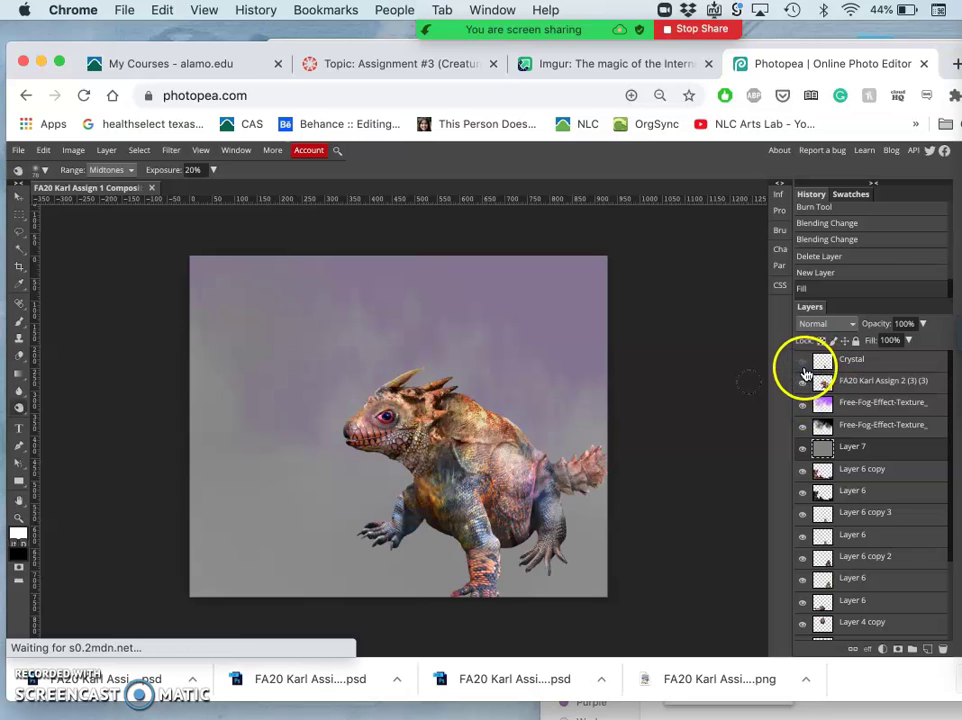
click(801, 361)
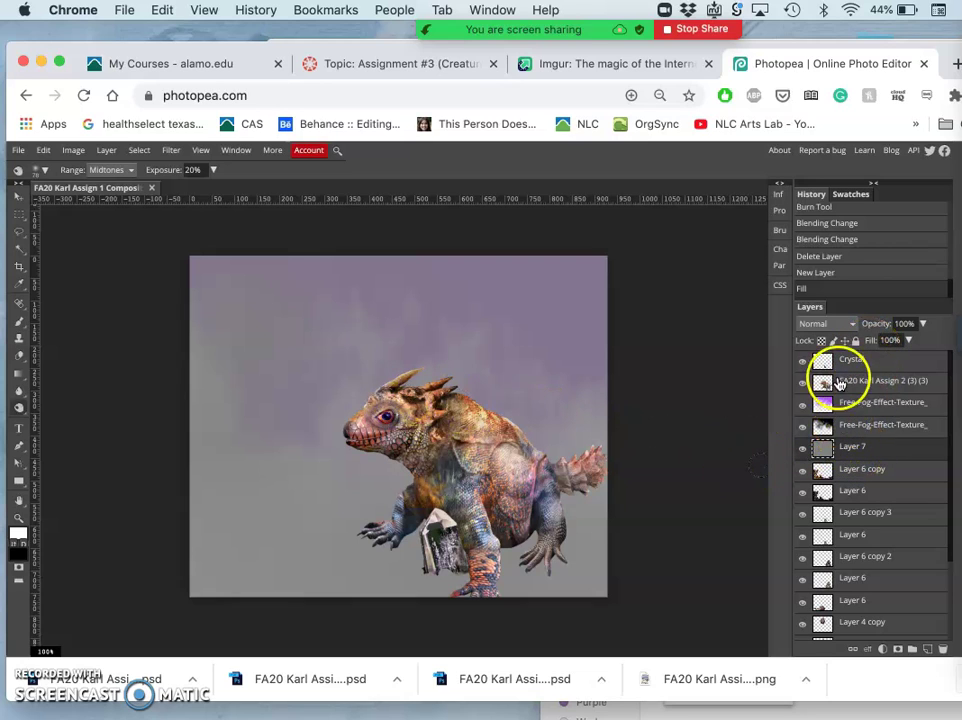
click(843, 326)
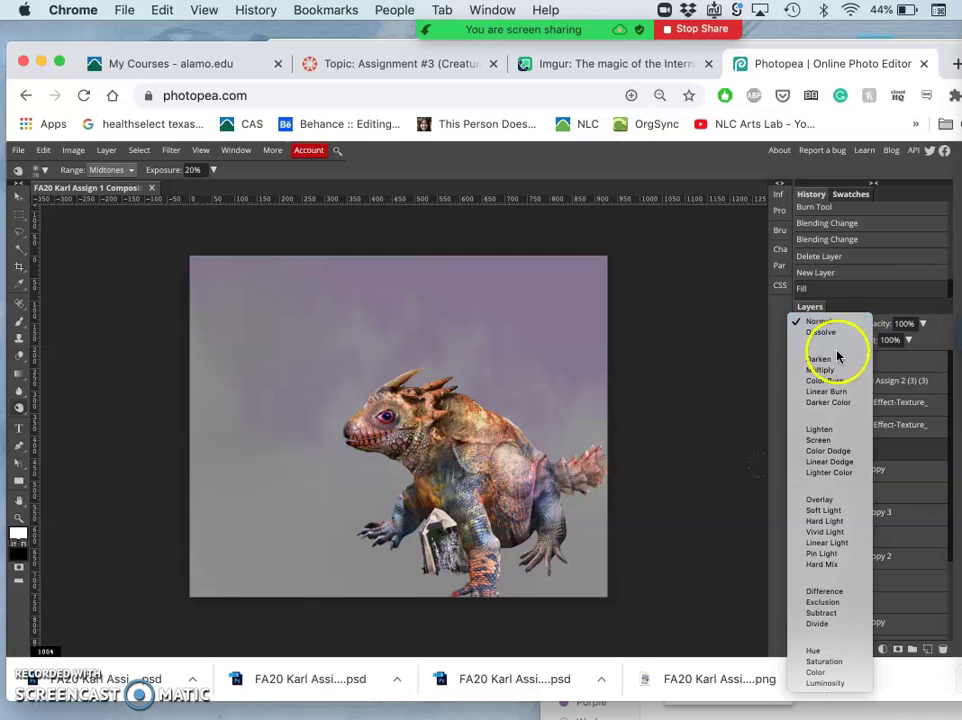
click(820, 500)
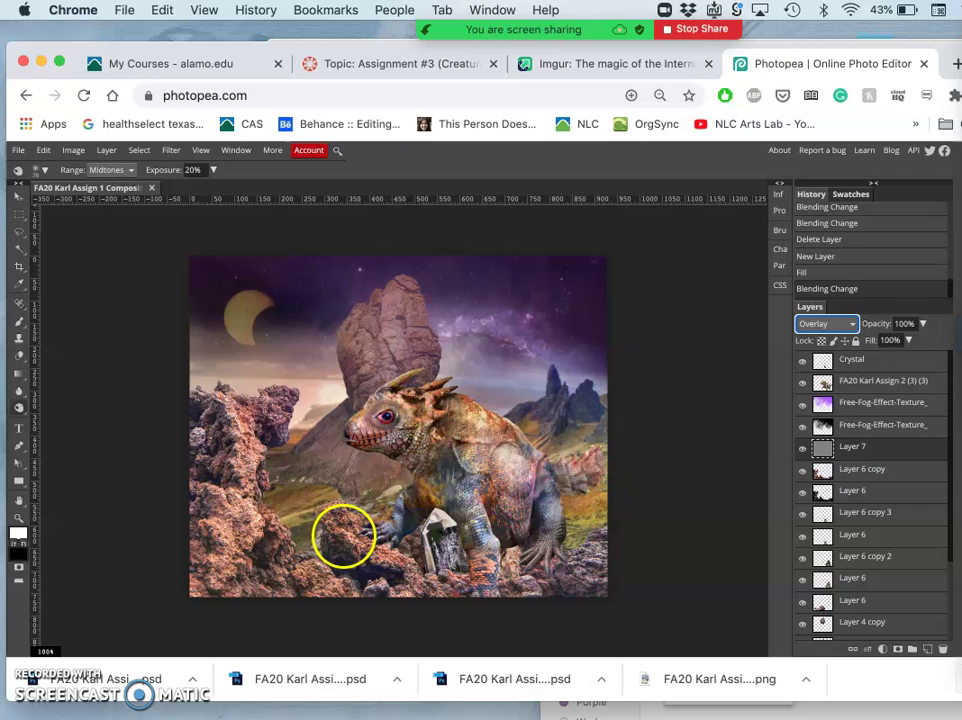
Burn shadows on the gray layer around the creature's feet and the crystal's base, using Midtones range at 20% exposure.
right_click(381, 541)
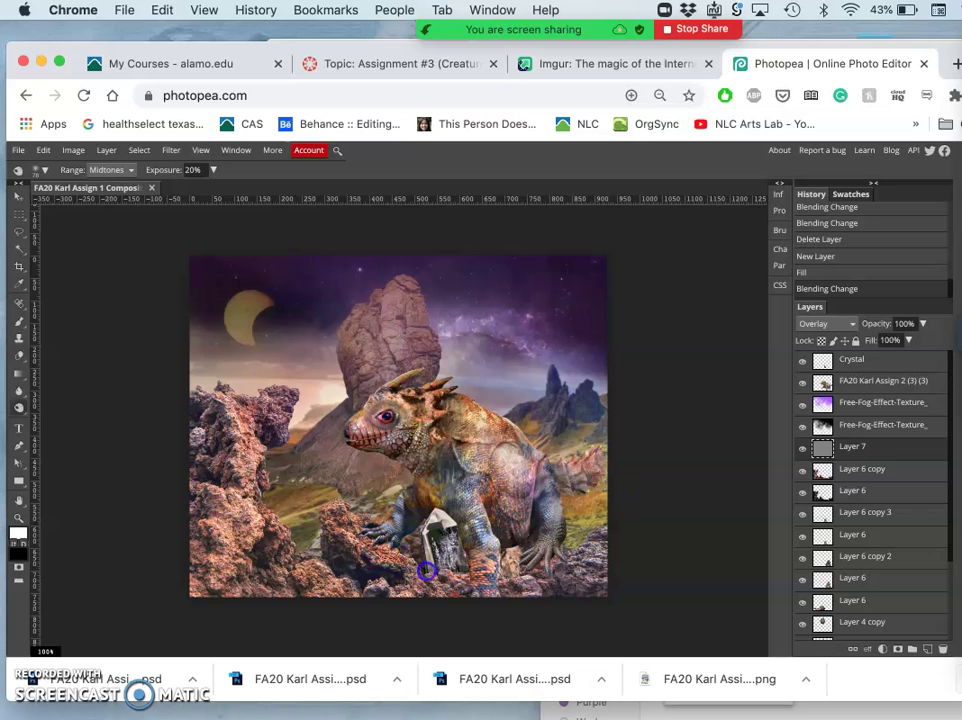
drag(378, 526, 388, 528)
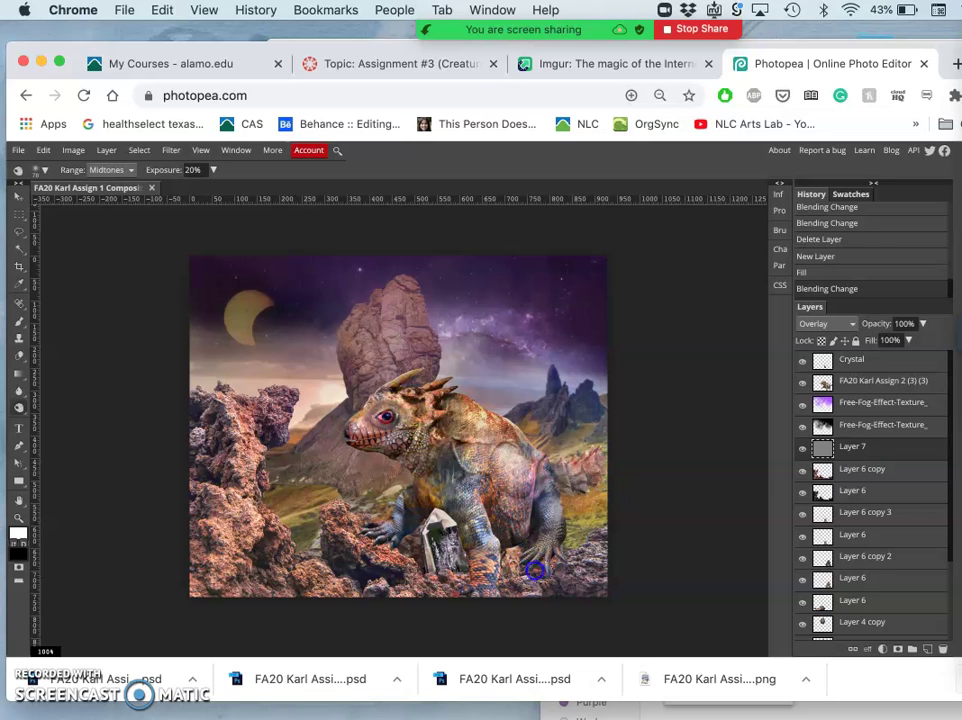
drag(524, 566, 492, 573)
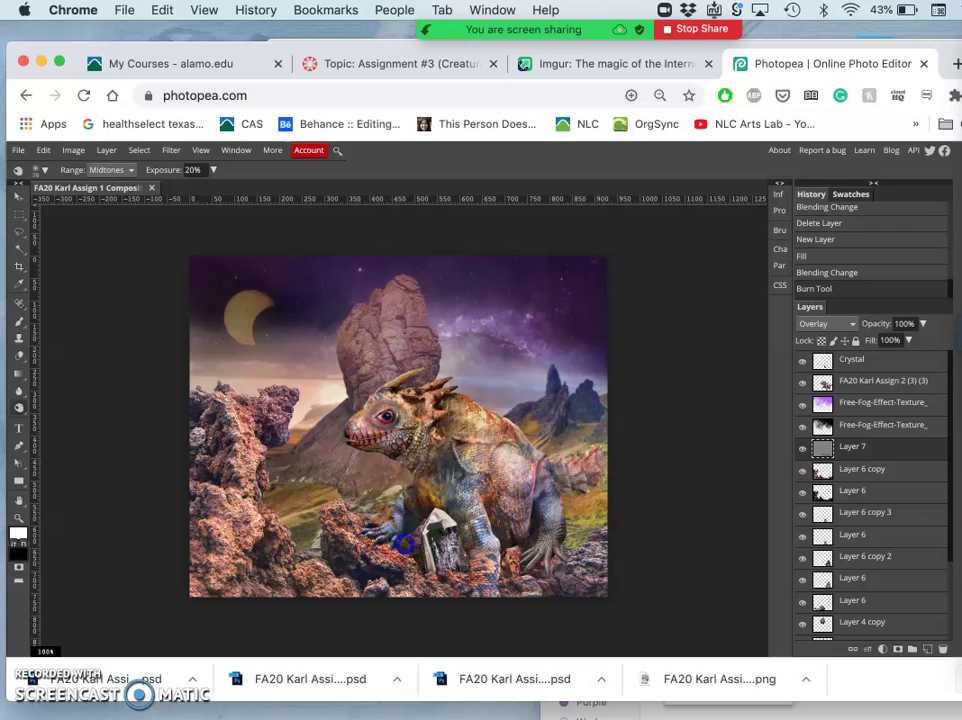
click(358, 528)
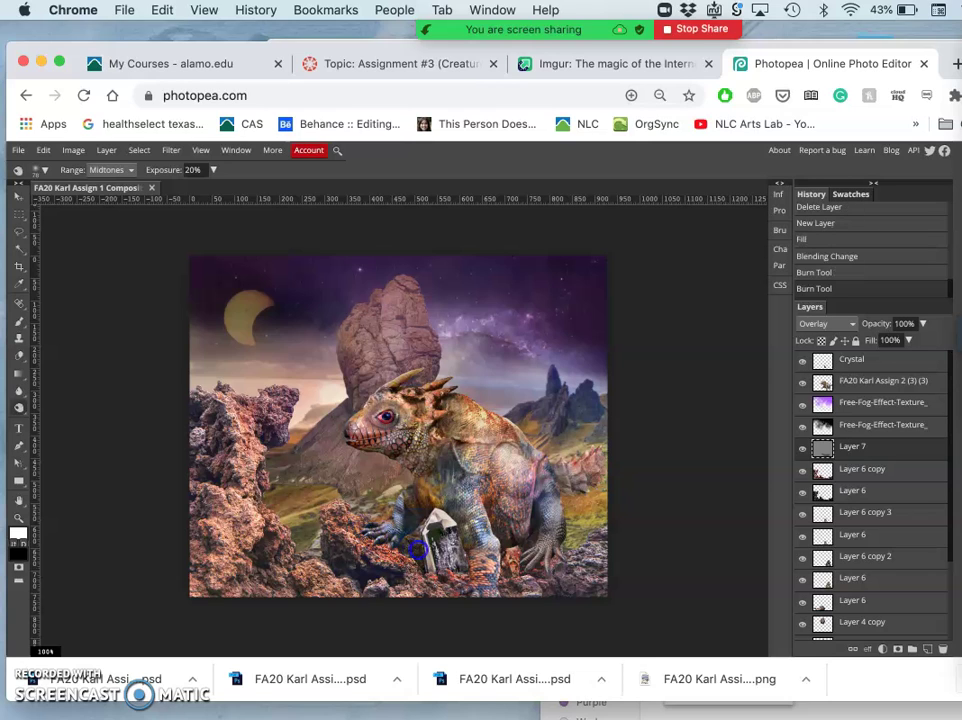
click(520, 560)
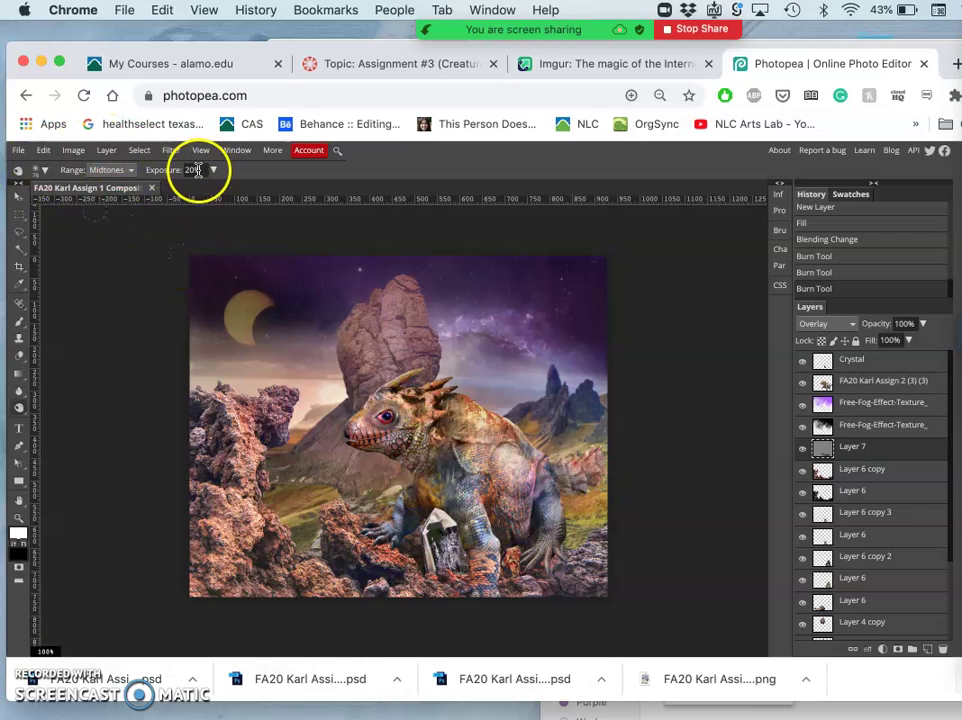
click(125, 170)
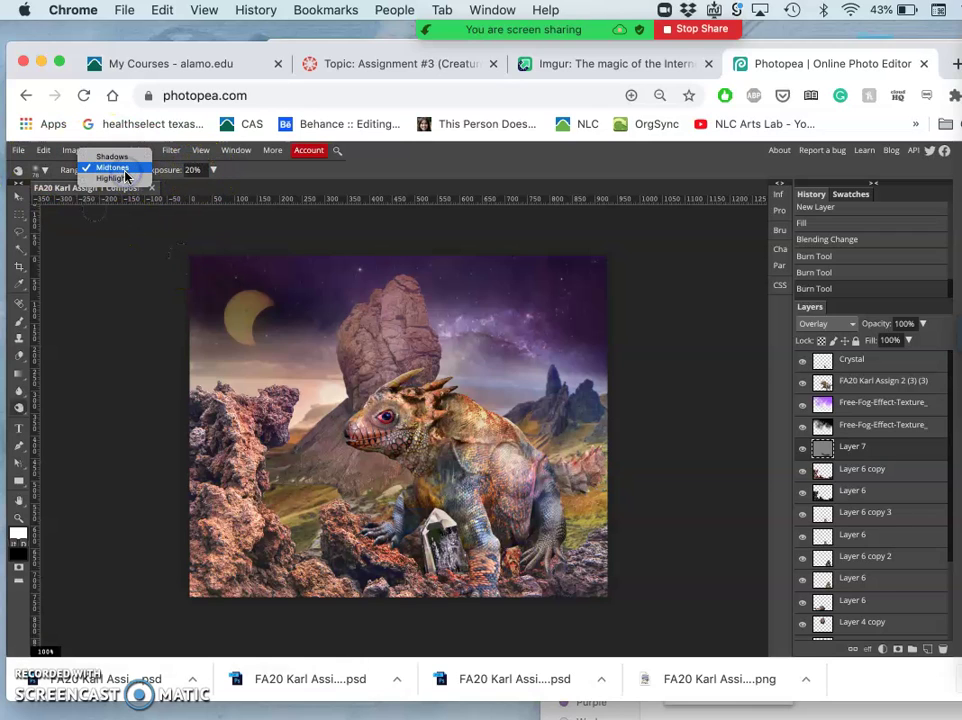
click(124, 170)
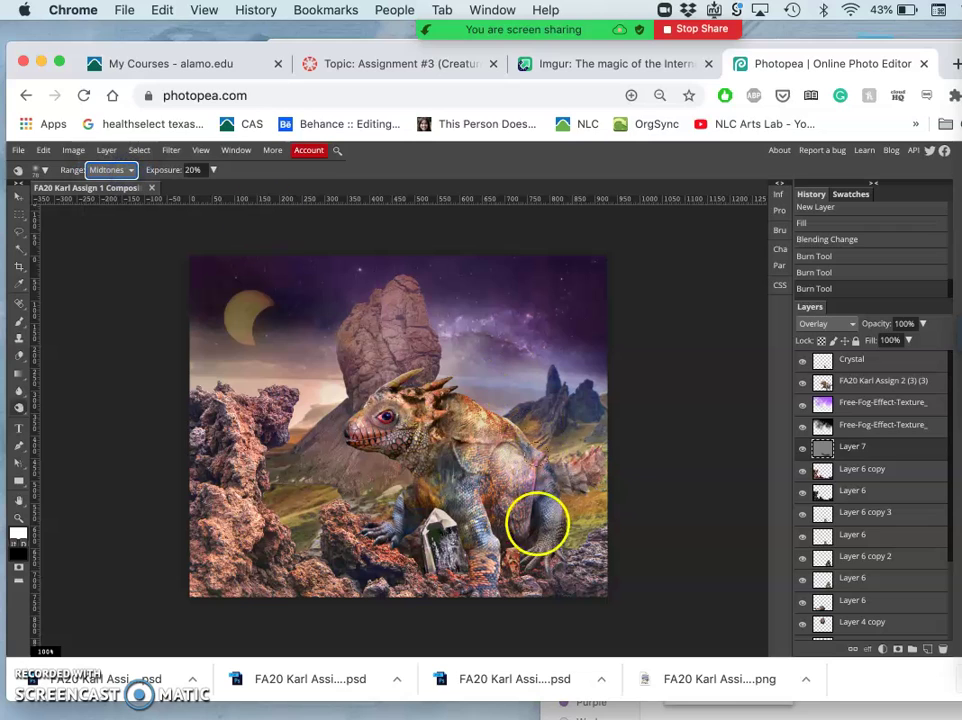
mouse_move(554, 560)
mouse_down()
mouse_move(575, 575)
mouse_move(580, 567)
mouse_move(555, 567)
mouse_up()
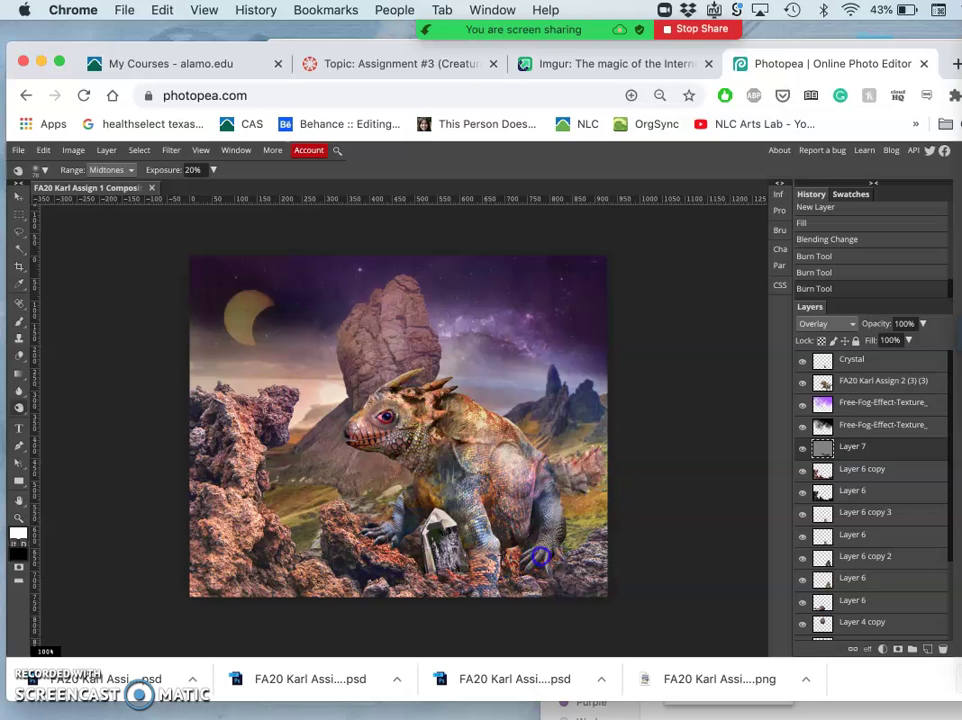
drag(510, 562, 512, 560)
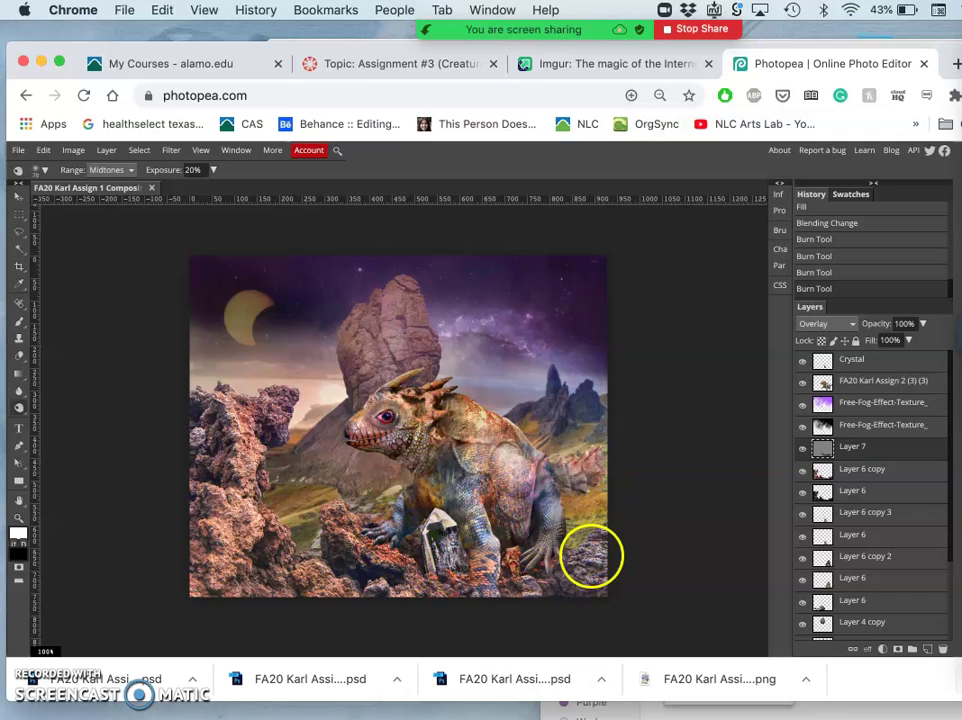
Toggle the gray layer's visibility repeatedly to compare the scene with and without the burned shadows.
click(804, 450)
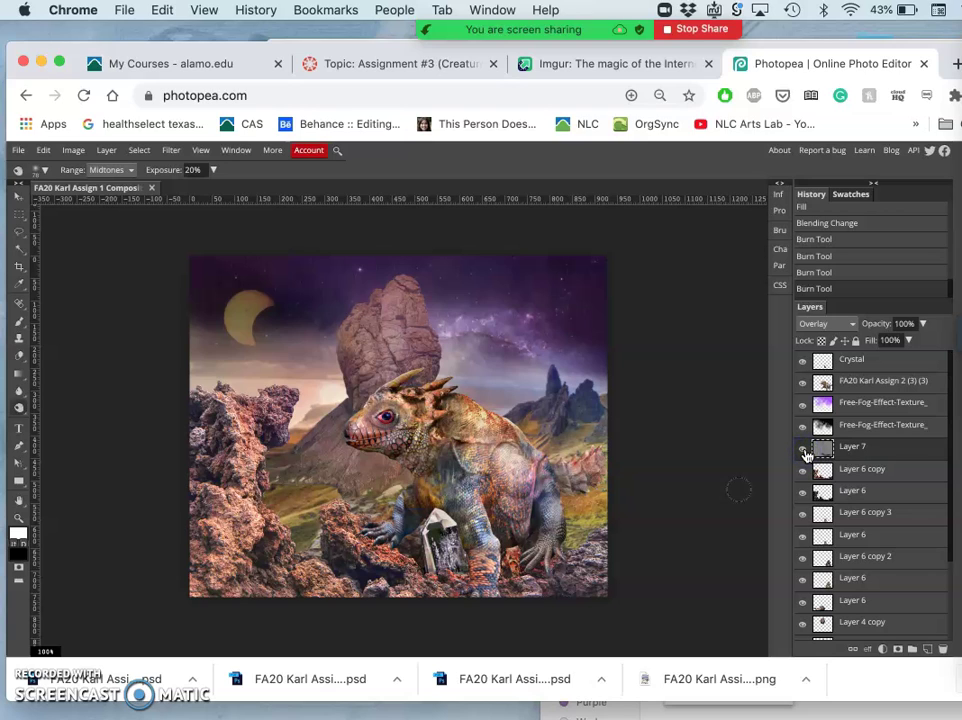
click(804, 451)
click(804, 451)
click(804, 451)
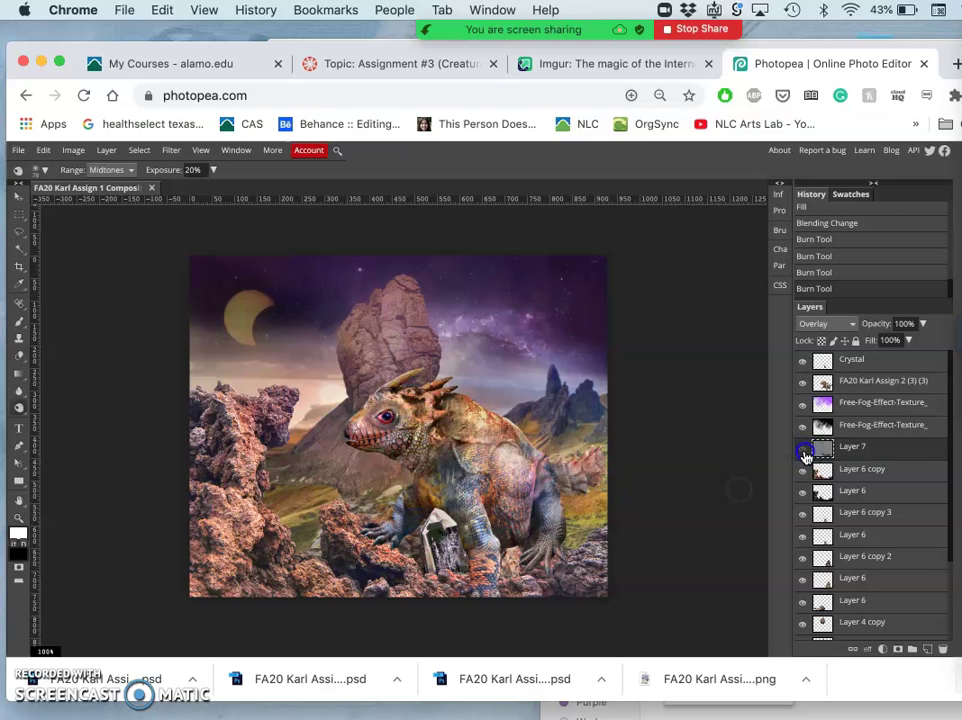
click(804, 452)
click(804, 452)
click(804, 452)
click(804, 452)
click(804, 452)
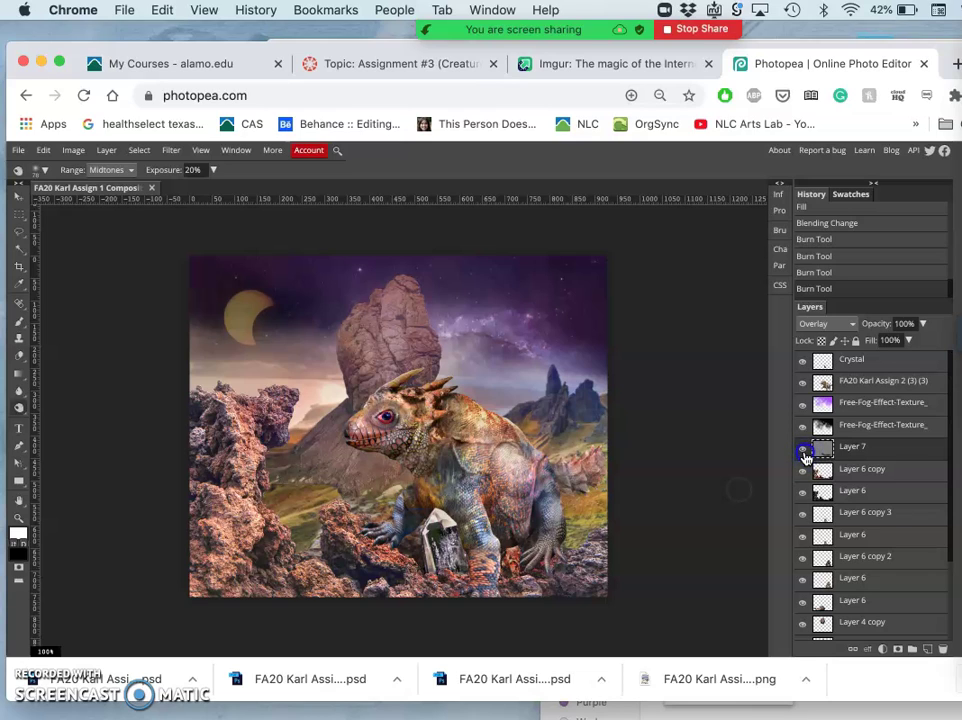
Try out lower opacity on the gray shadow layer and return it to 100%.
click(923, 323)
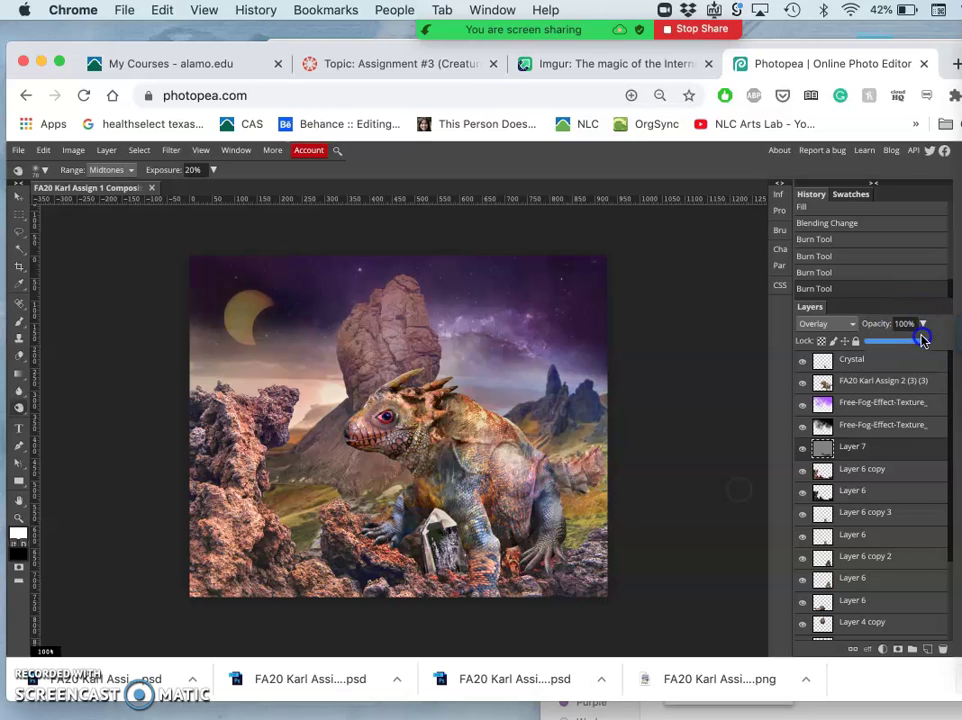
mouse_move(923, 340)
mouse_down()
mouse_move(875, 340)
mouse_move(929, 338)
mouse_up()
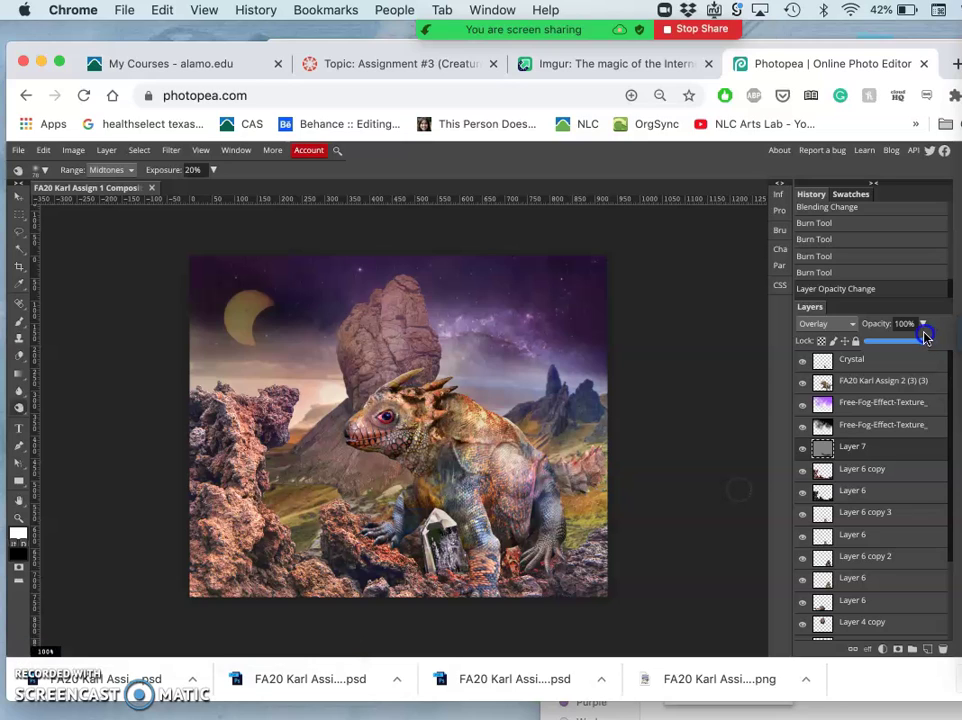
click(885, 372)
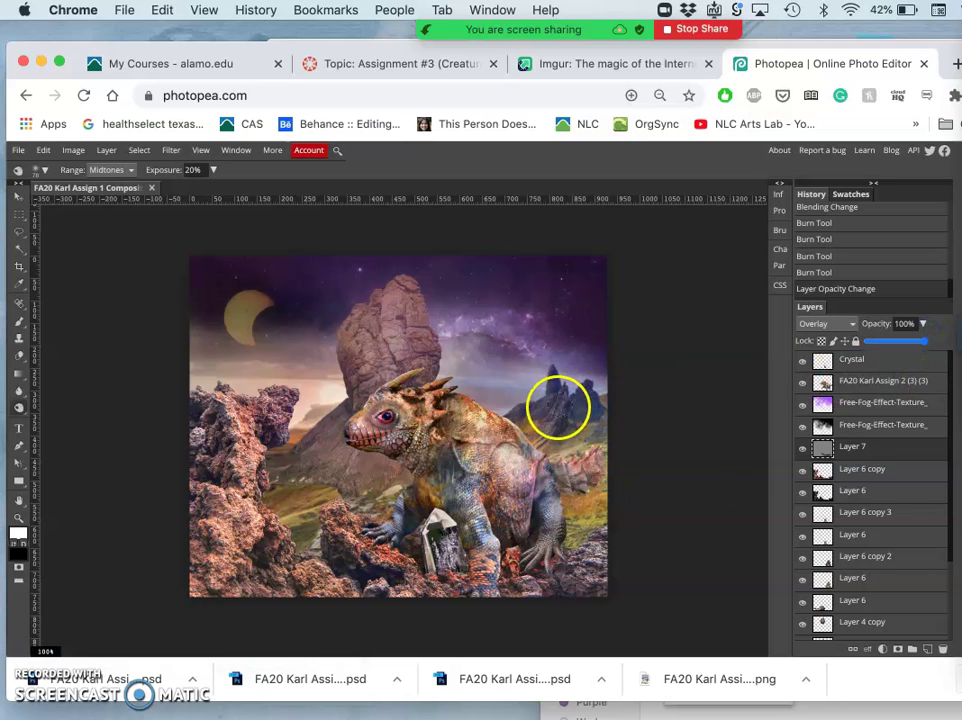
key(super+minus)
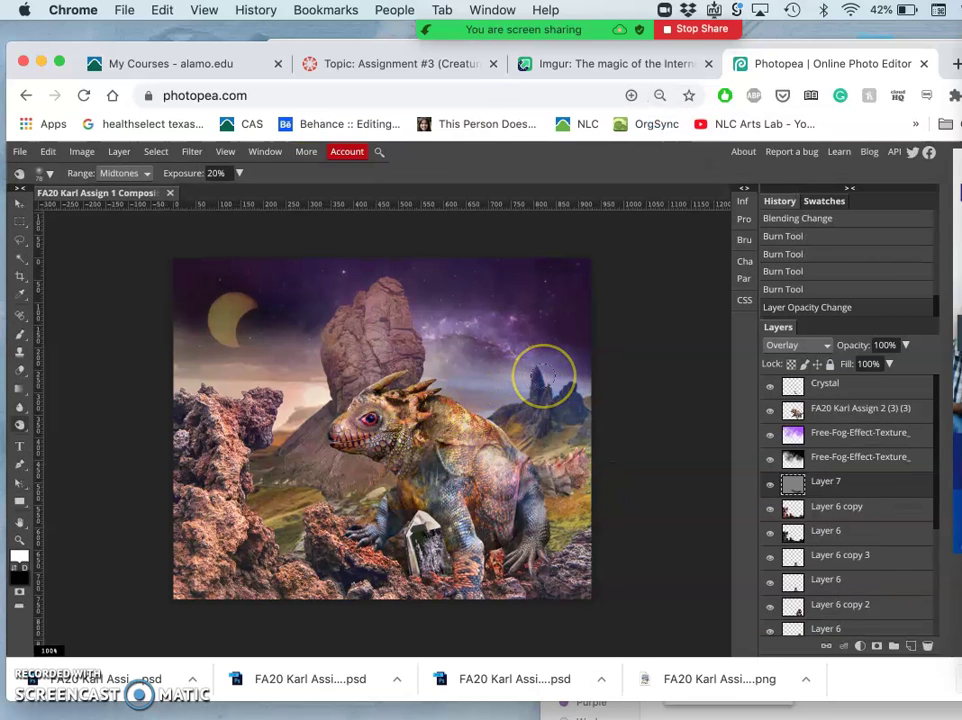
Inspect the creature's body and feet and the crystal's base closely at 300% zoom.
key(super+minus)
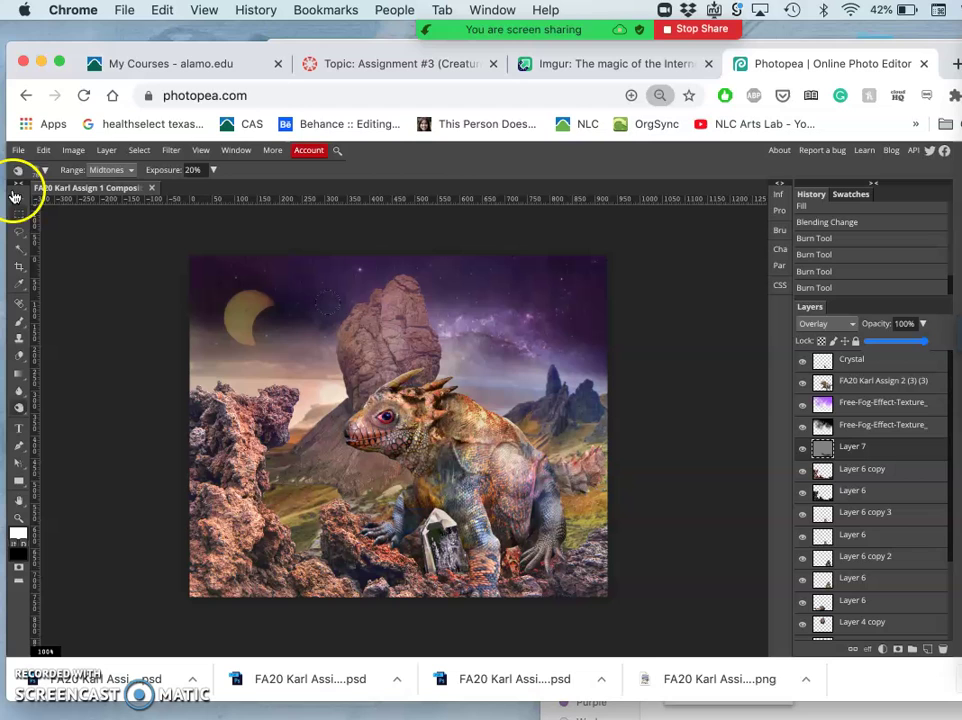
click(17, 196)
click(247, 305)
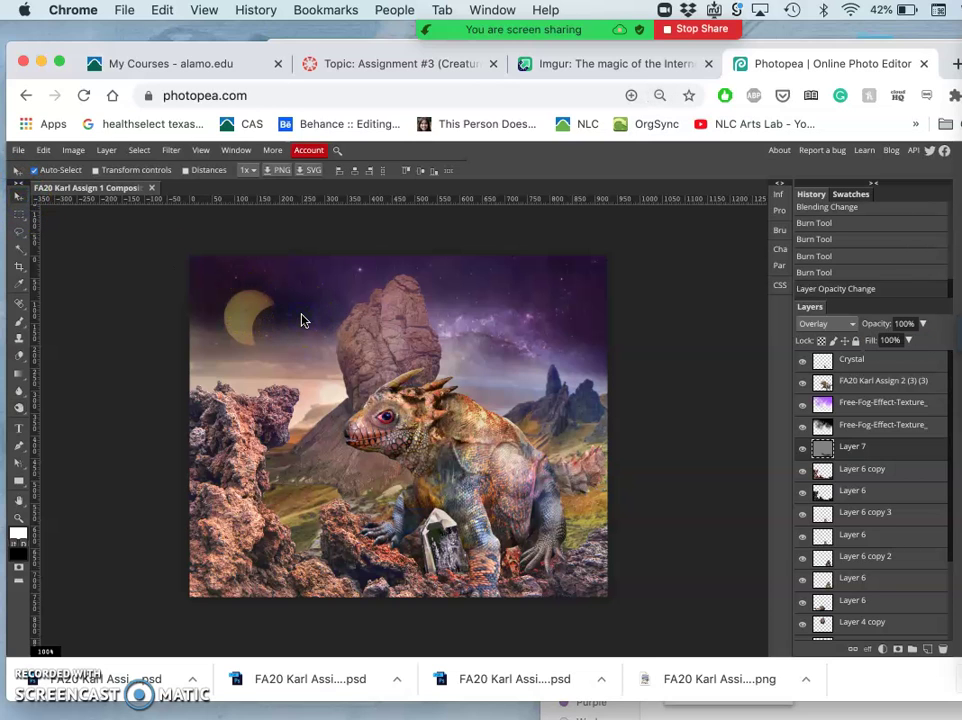
key(super+plus)
key(super+plus)
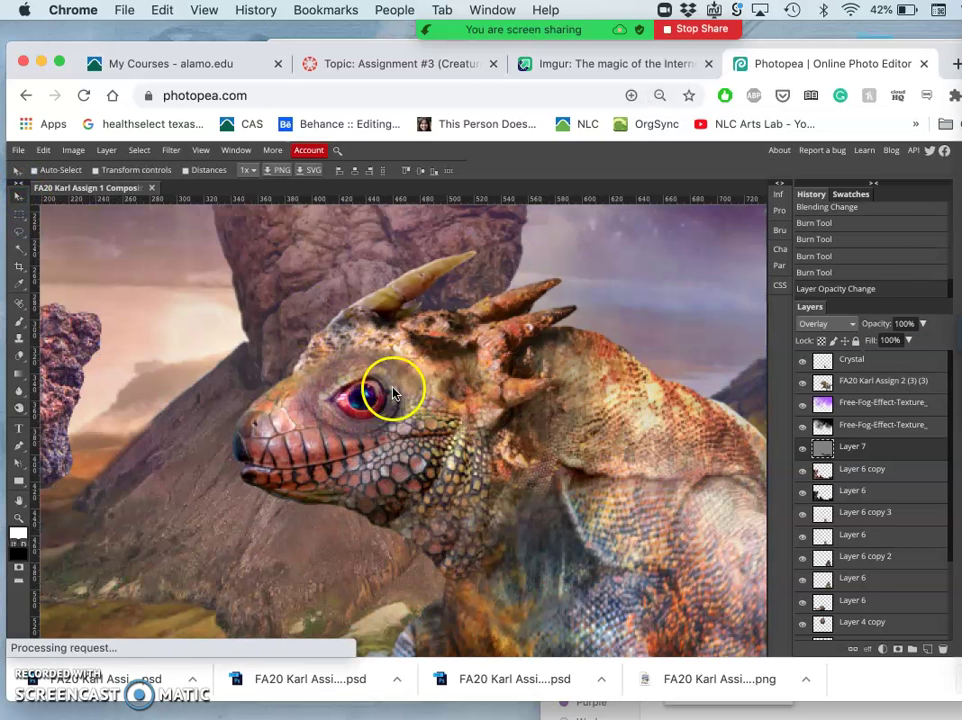
scroll(395, 400, down, 5)
scroll(395, 400, right, 4)
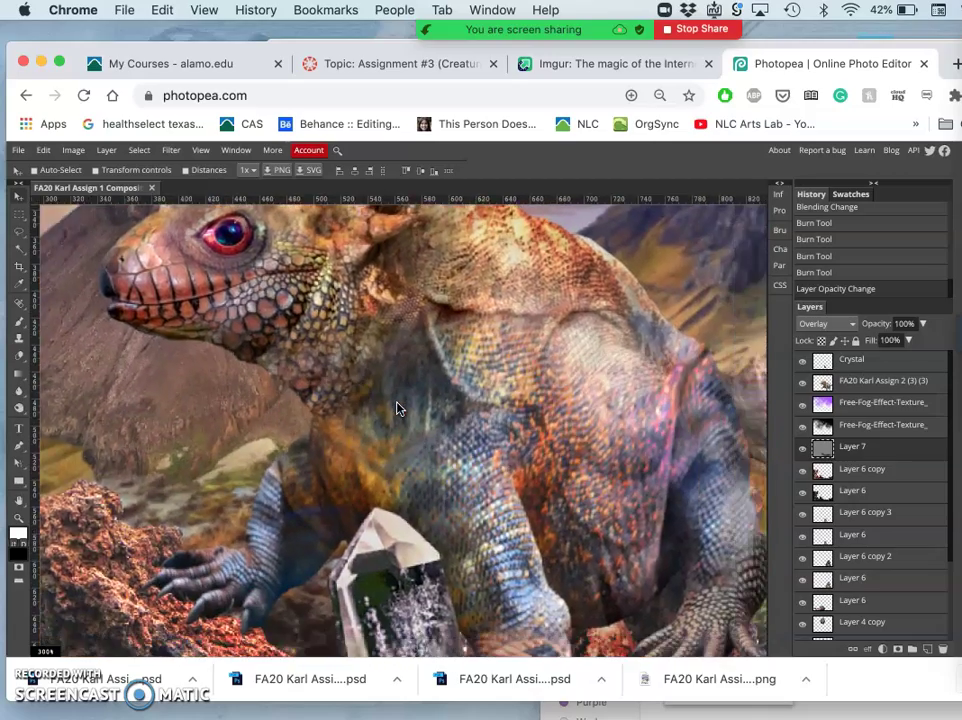
scroll(397, 408, down, 5)
scroll(397, 408, right, 4)
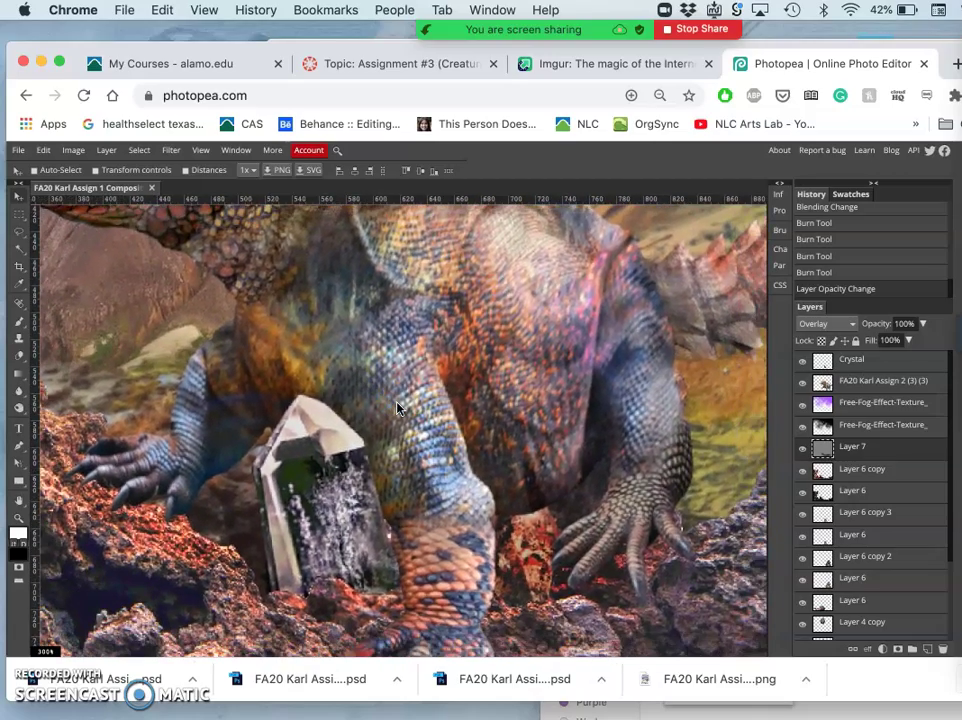
scroll(397, 408, down, 5)
scroll(397, 408, right, 4)
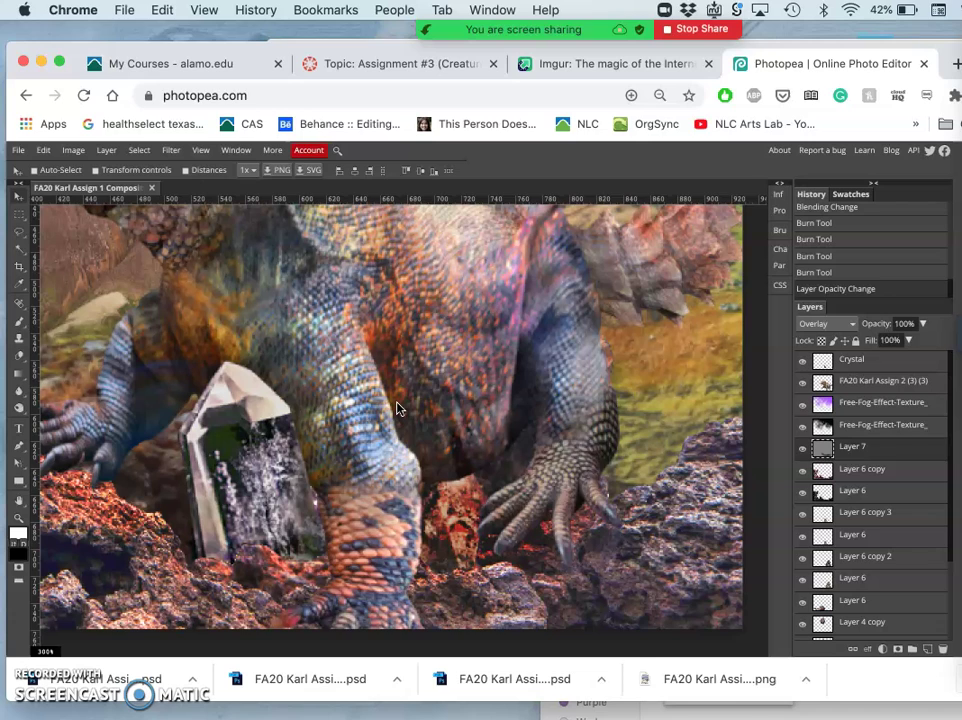
mouse_move(655, 490)
mouse_down()
mouse_move(486, 507)
mouse_move(468, 519)
mouse_move(459, 490)
mouse_up()
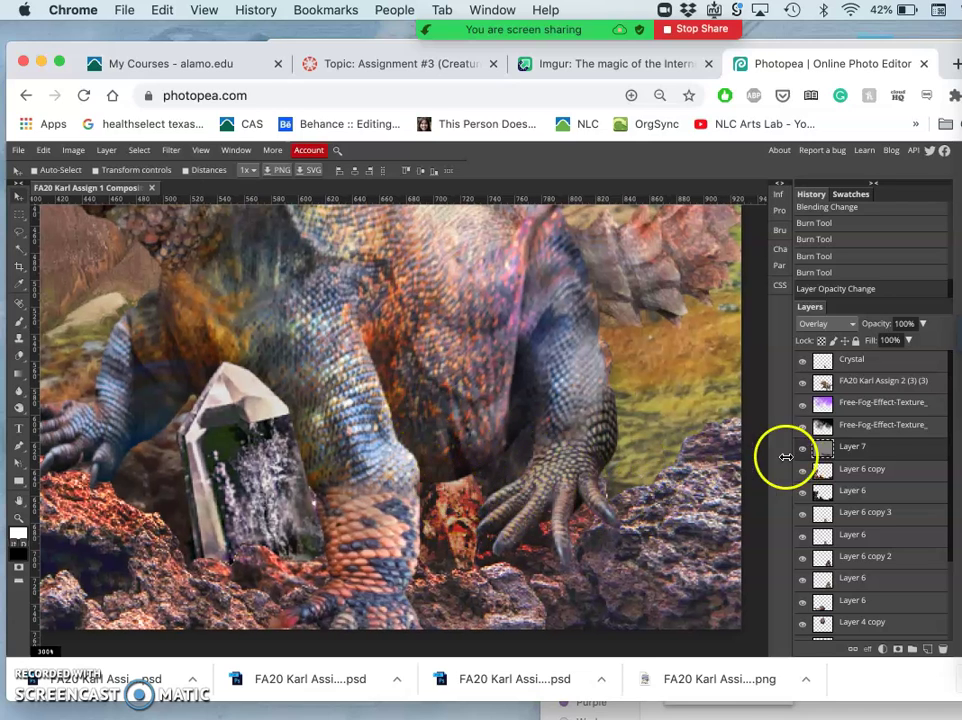
Burn the gray layer over the red rock between the creature's legs, using Highlights range at 20% exposure.
click(16, 408)
mouse_move(452, 448)
mouse_down()
mouse_move(523, 467)
mouse_move(483, 477)
mouse_up()
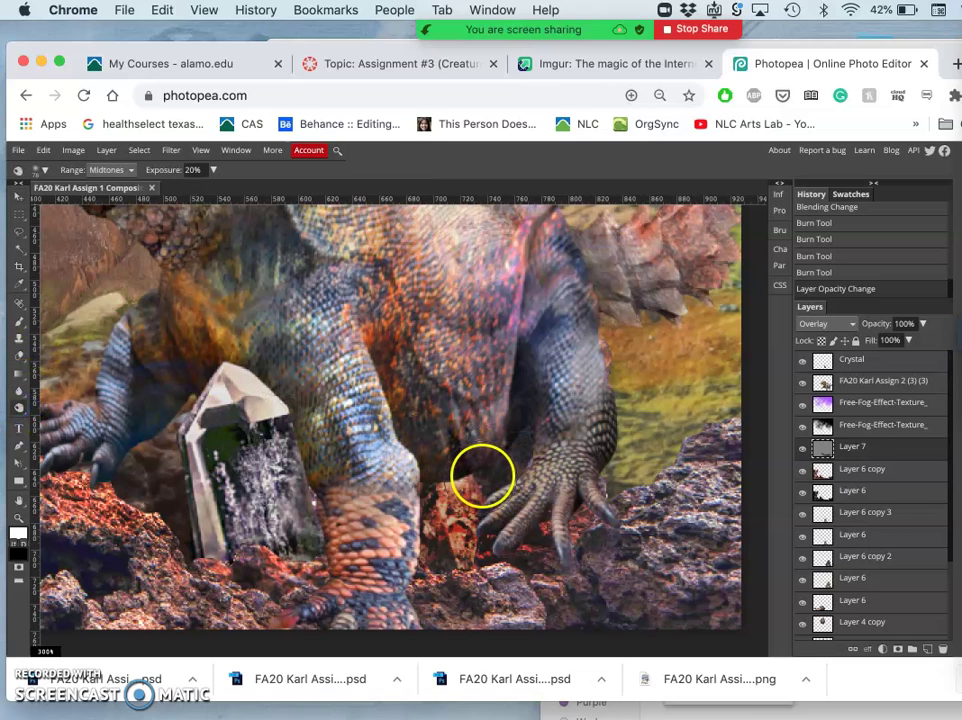
click(108, 171)
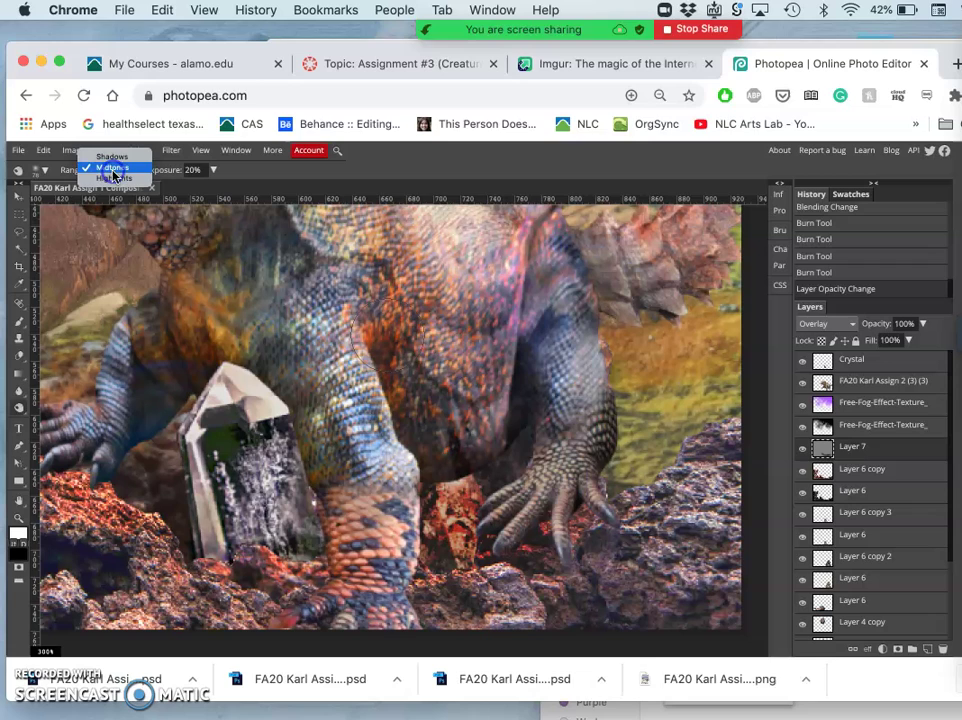
click(112, 180)
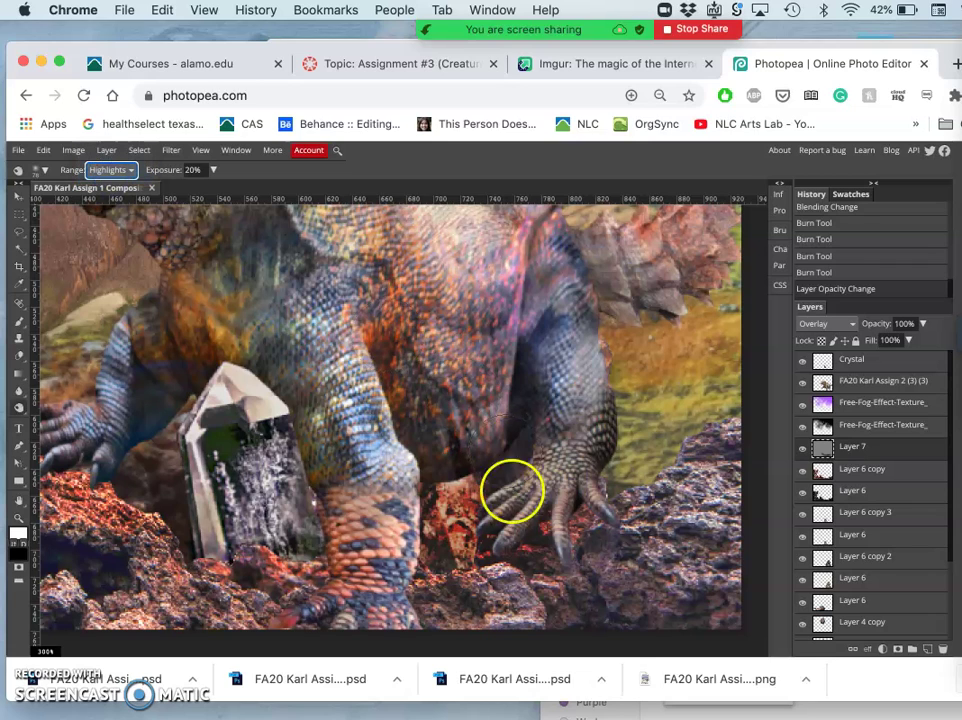
drag(463, 501, 461, 488)
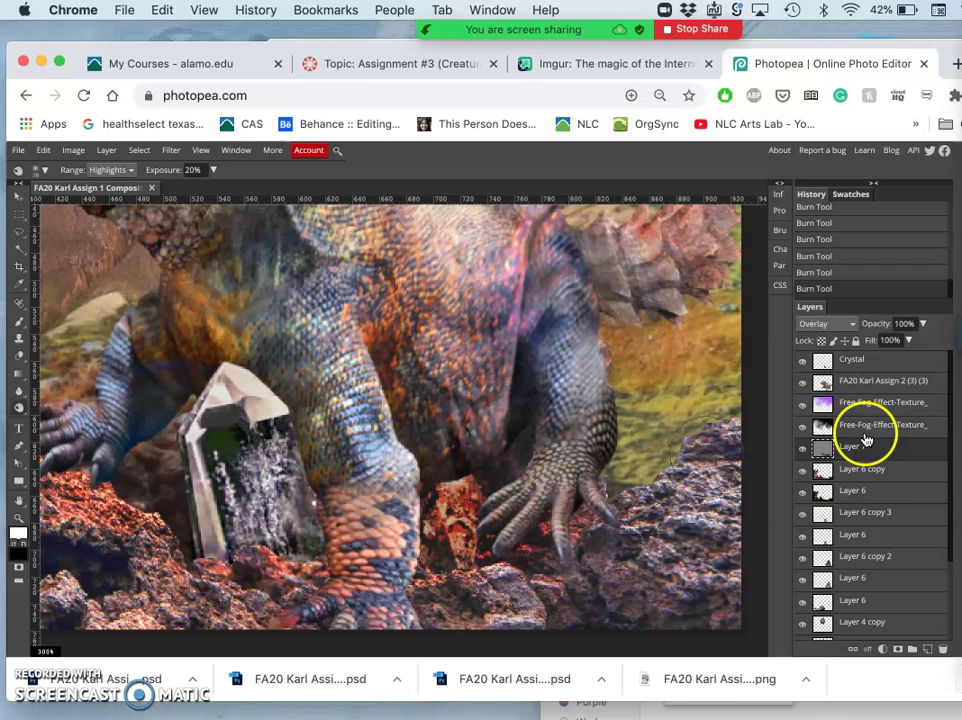
Set the gray layer's blend mode to Normal and burn more shadow beside the creature's rear foot.
click(824, 323)
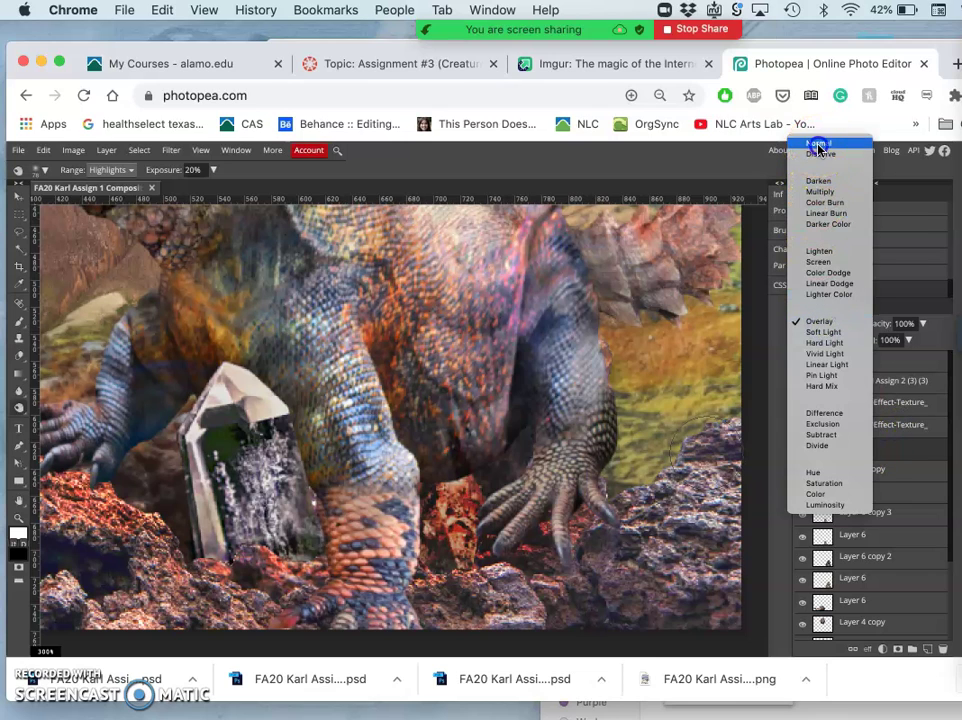
click(818, 143)
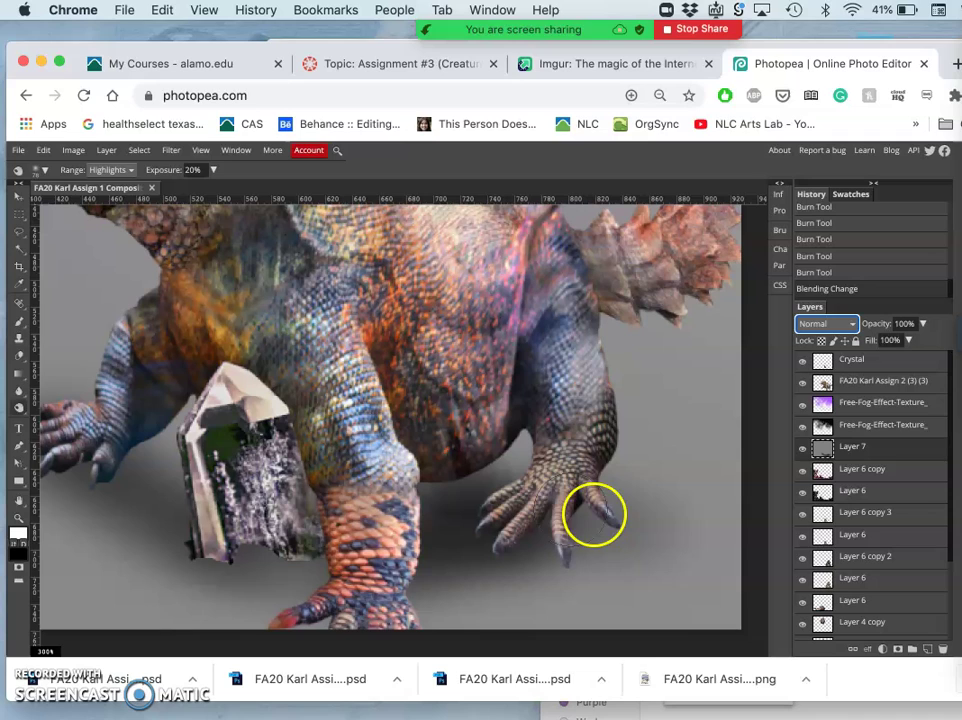
drag(608, 509, 618, 507)
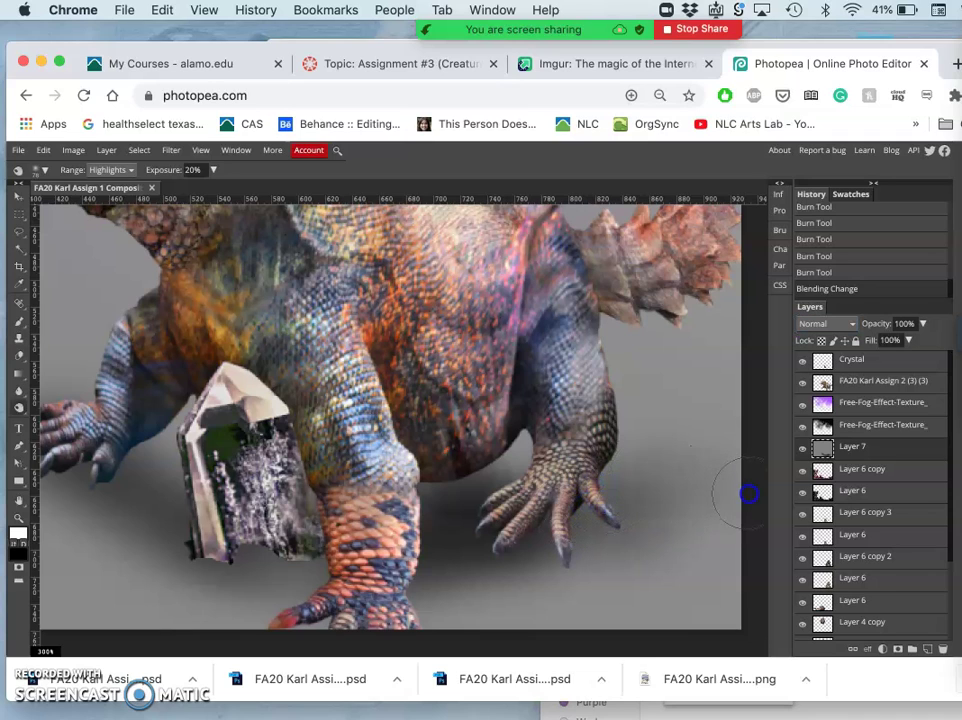
drag(748, 494, 625, 525)
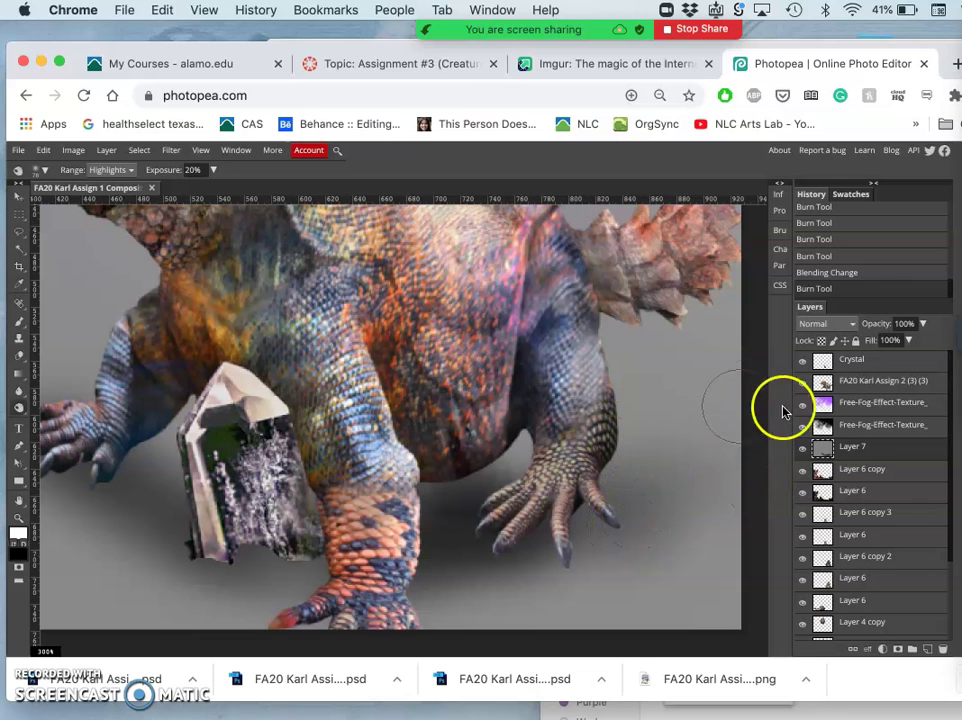
Return the gray layer's blend mode to Overlay and check the shadows against the scene.
click(820, 323)
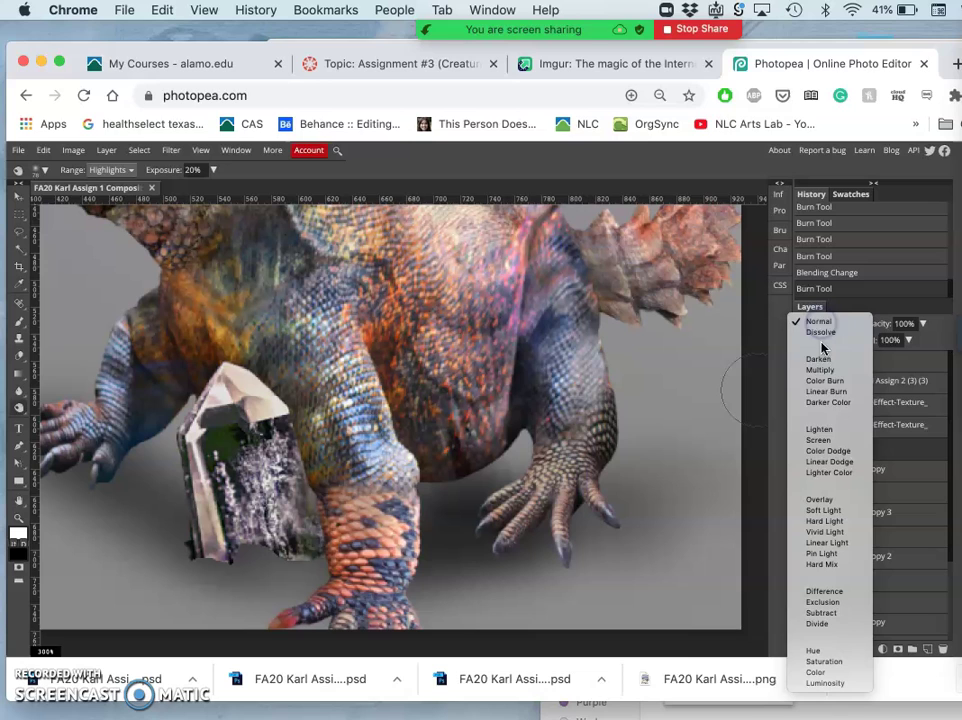
click(815, 498)
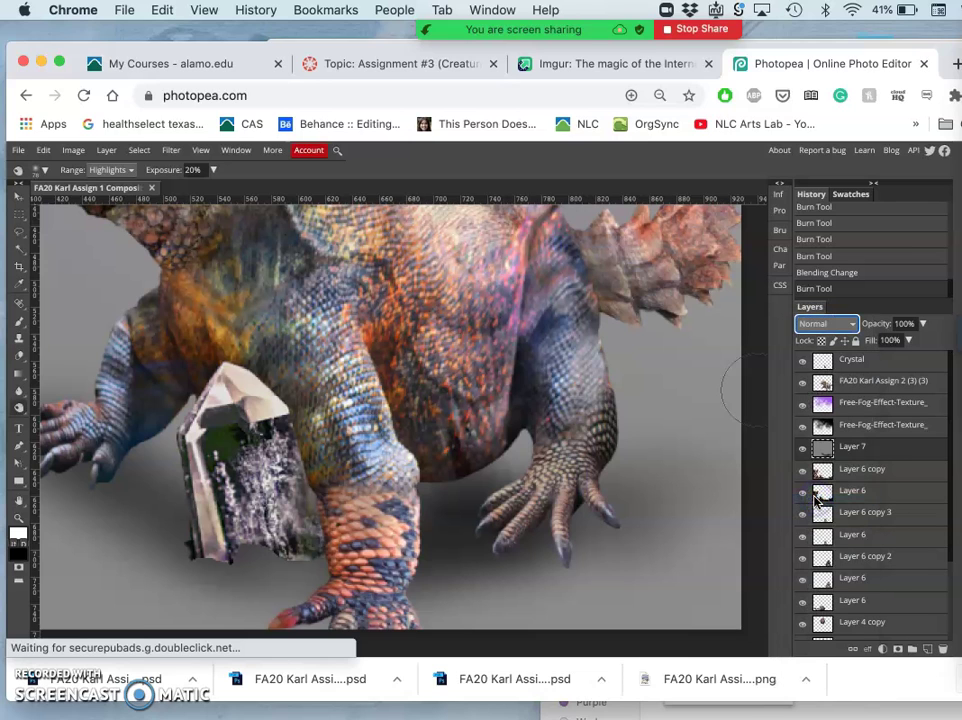
mouse_move(690, 496)
mouse_down()
mouse_move(574, 471)
mouse_move(569, 479)
mouse_move(512, 423)
mouse_up()
key(super+minus)
key(super+minus)
scroll(512, 423, left, 3)
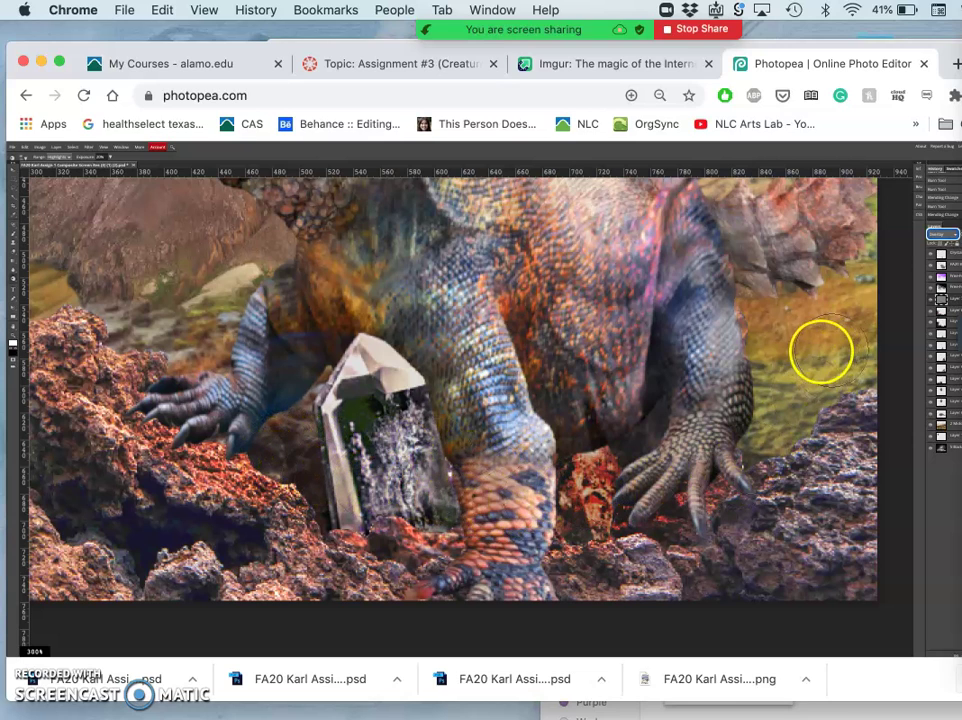
key(super+equal)
key(super+equal)
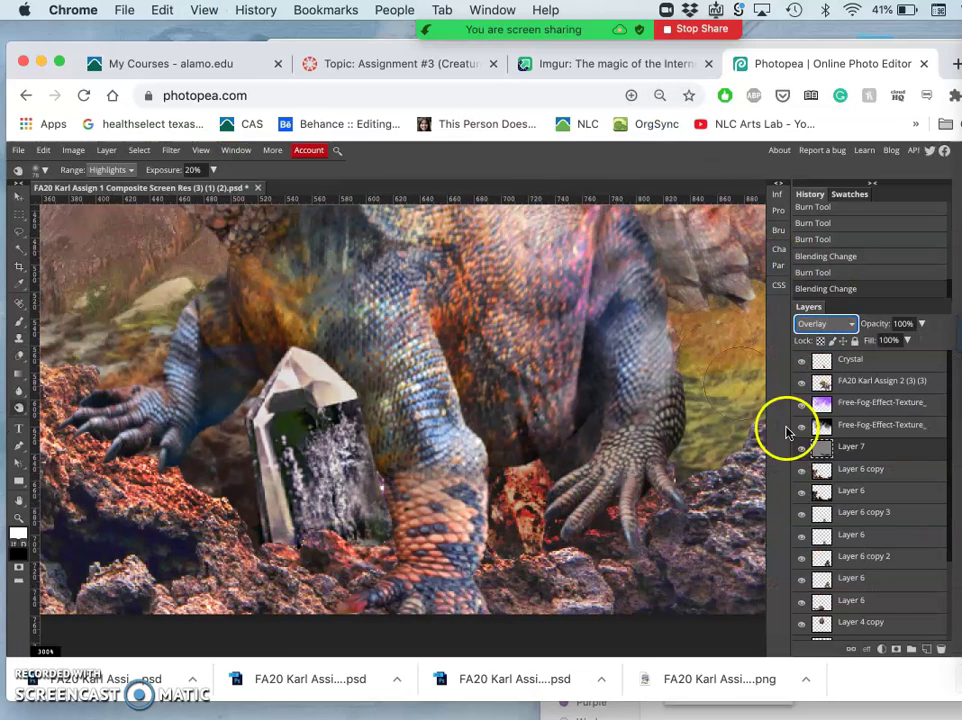
Duplicate the rock layer named Layer 6 copy and switch to the Sponge tool in Desaturate mode.
click(836, 478)
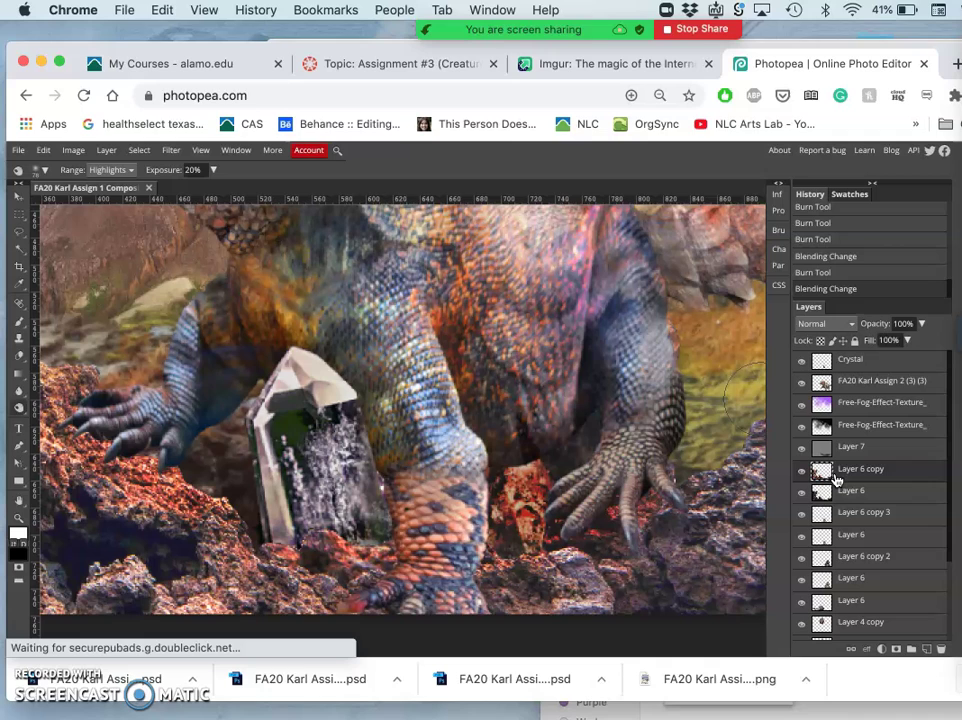
key(super+j)
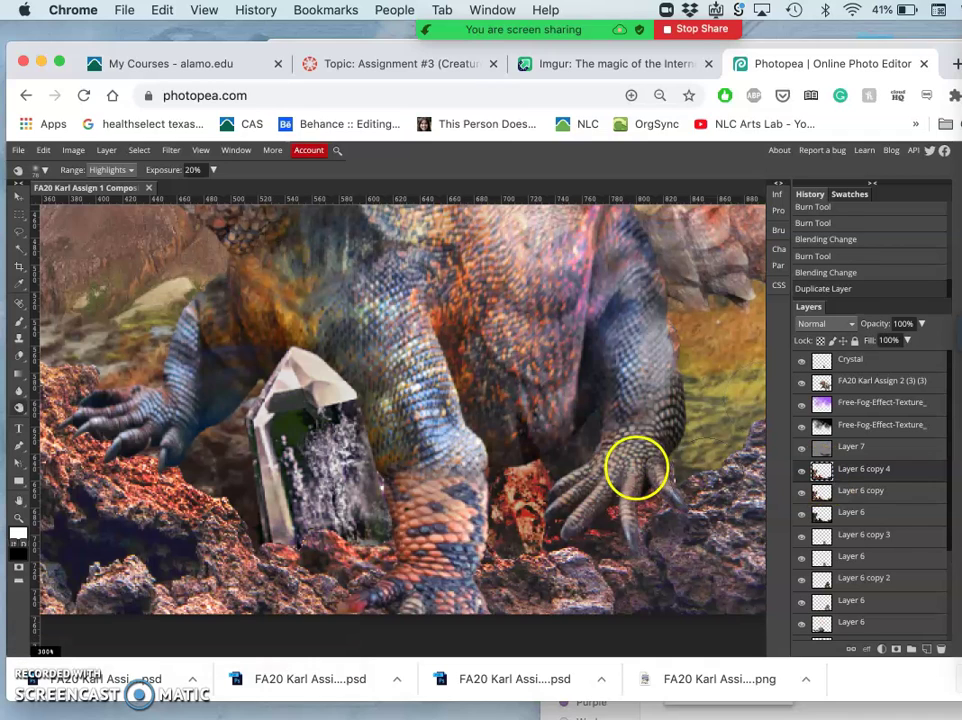
right_click(18, 405)
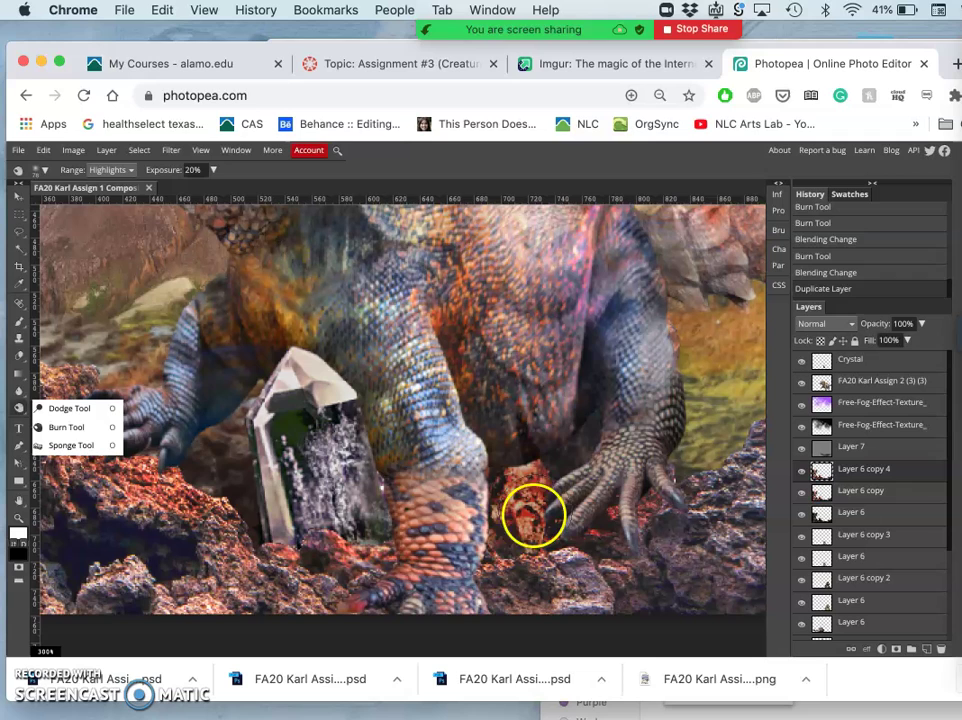
click(64, 448)
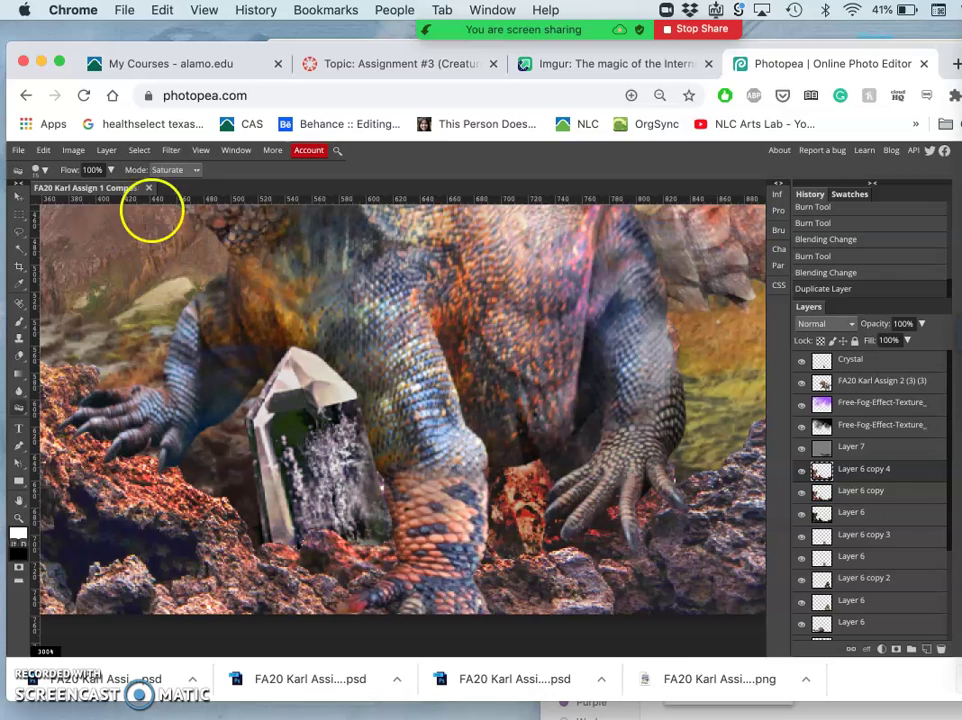
click(196, 170)
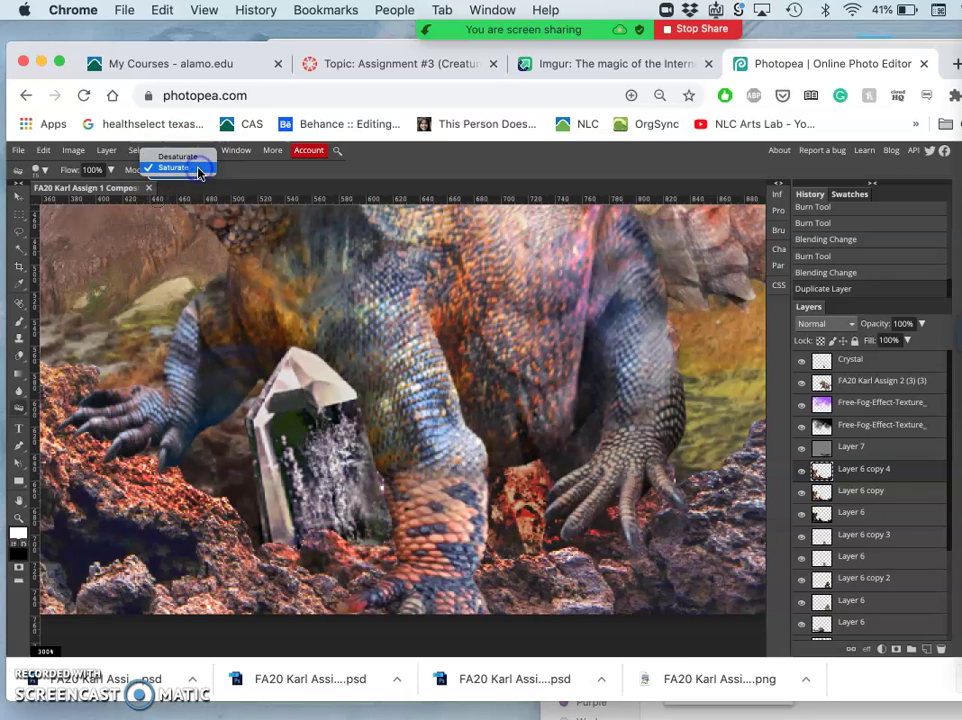
click(178, 157)
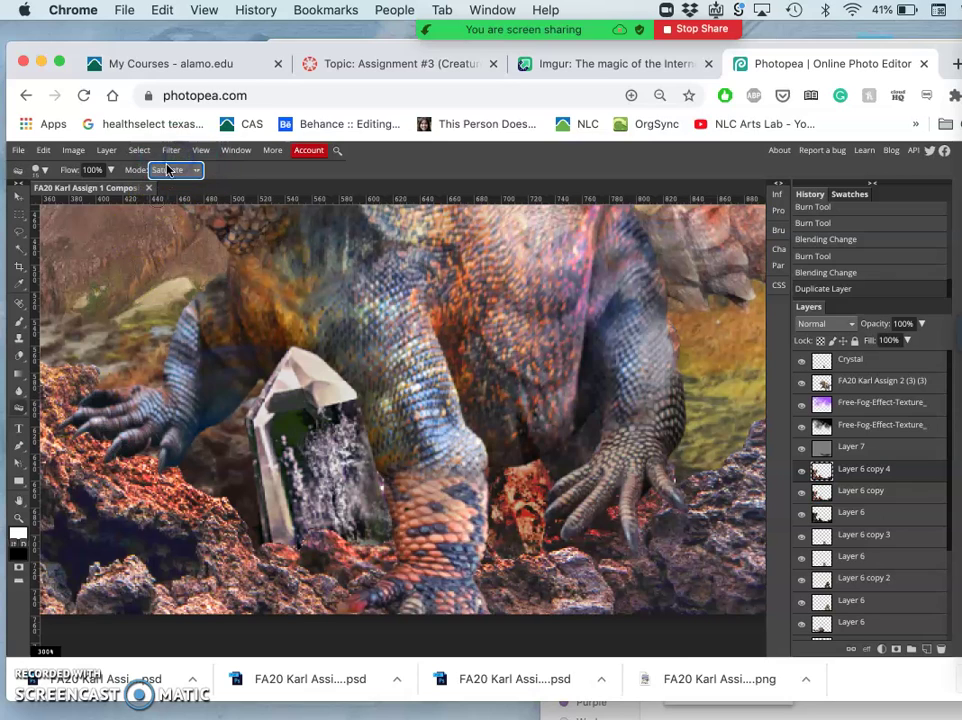
Set the Sponge tool's flow to 21%, with a 113 px brush at 23% hardness.
click(112, 170)
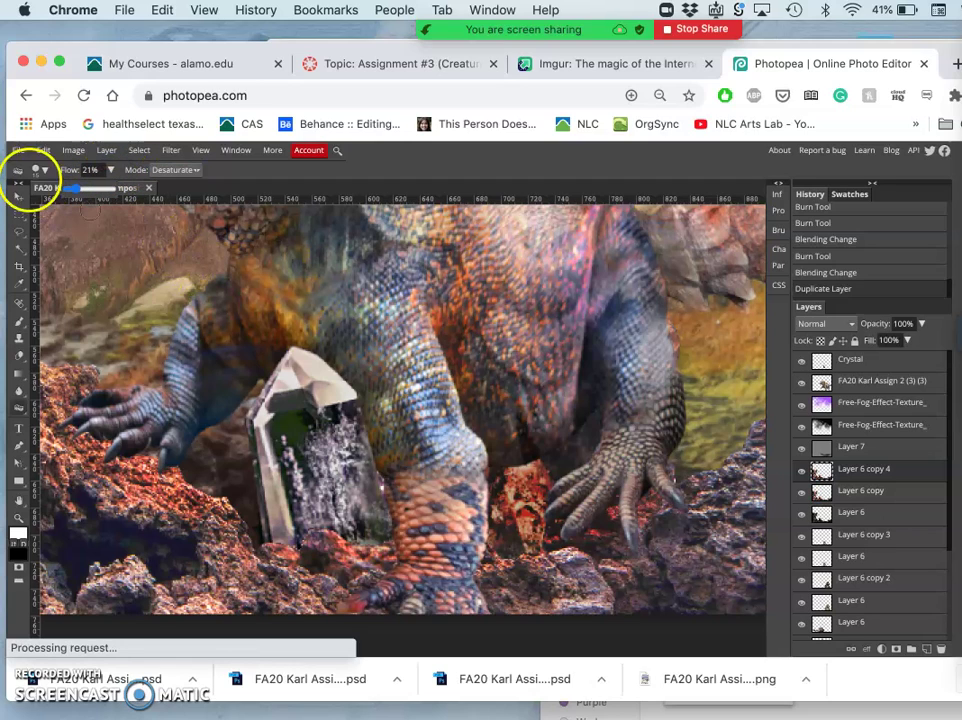
click(45, 172)
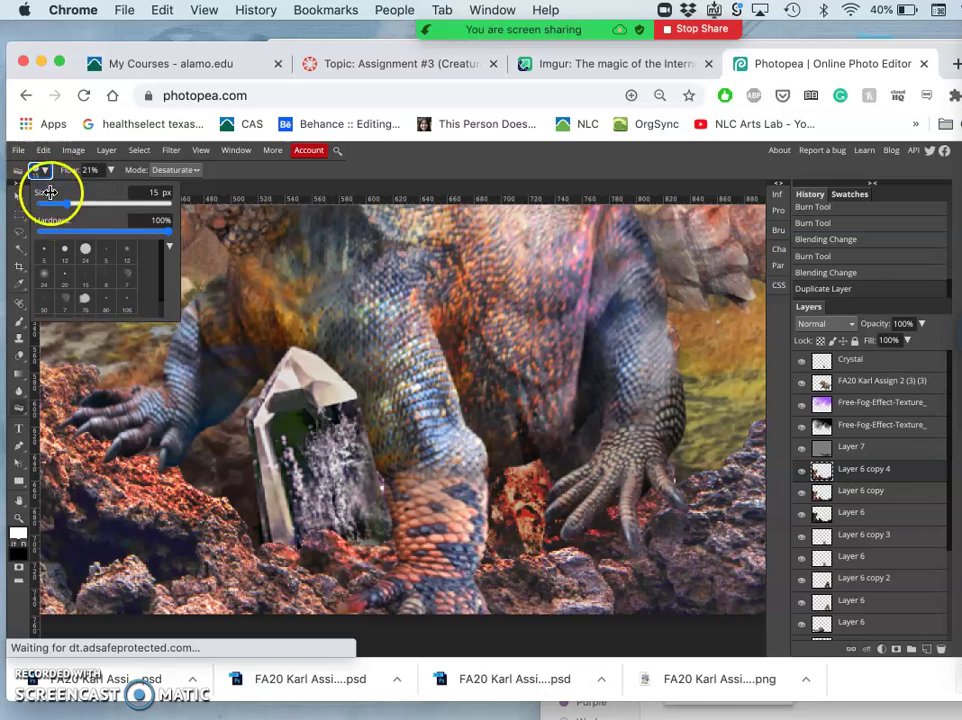
drag(49, 233, 70, 231)
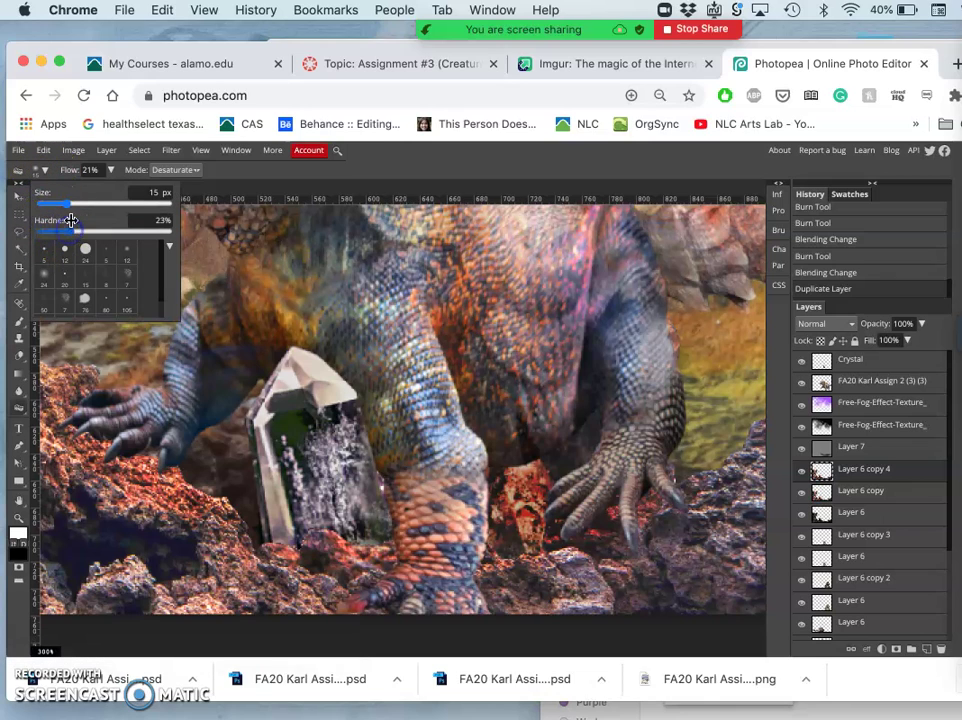
click(97, 204)
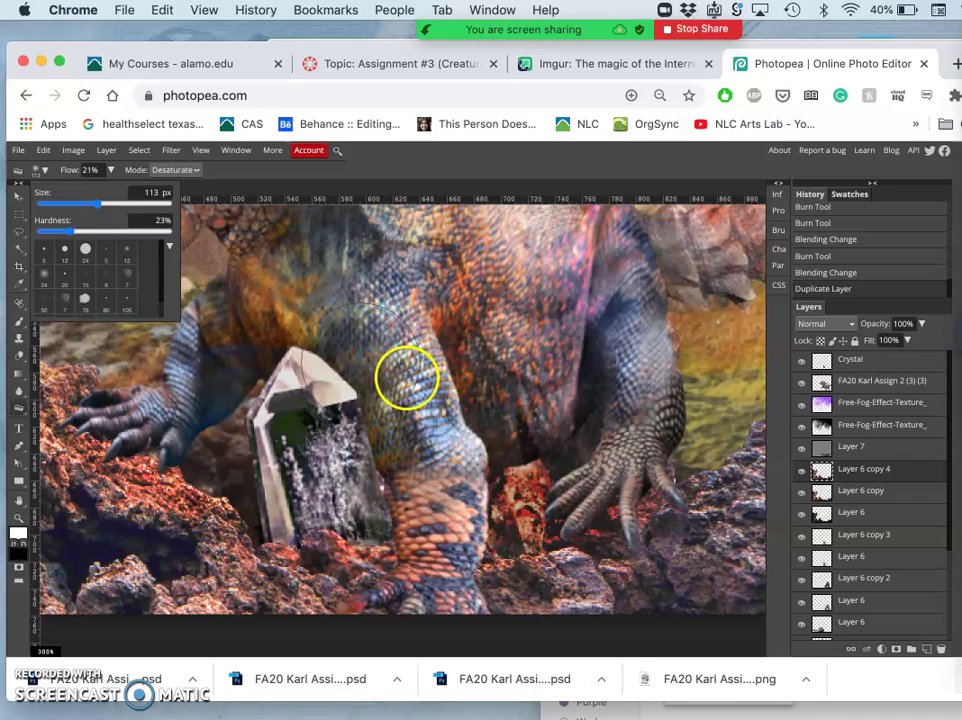
Desaturate the red rocks around the creature's legs on the duplicated layer and hide Layer 6 copy.
click(510, 455)
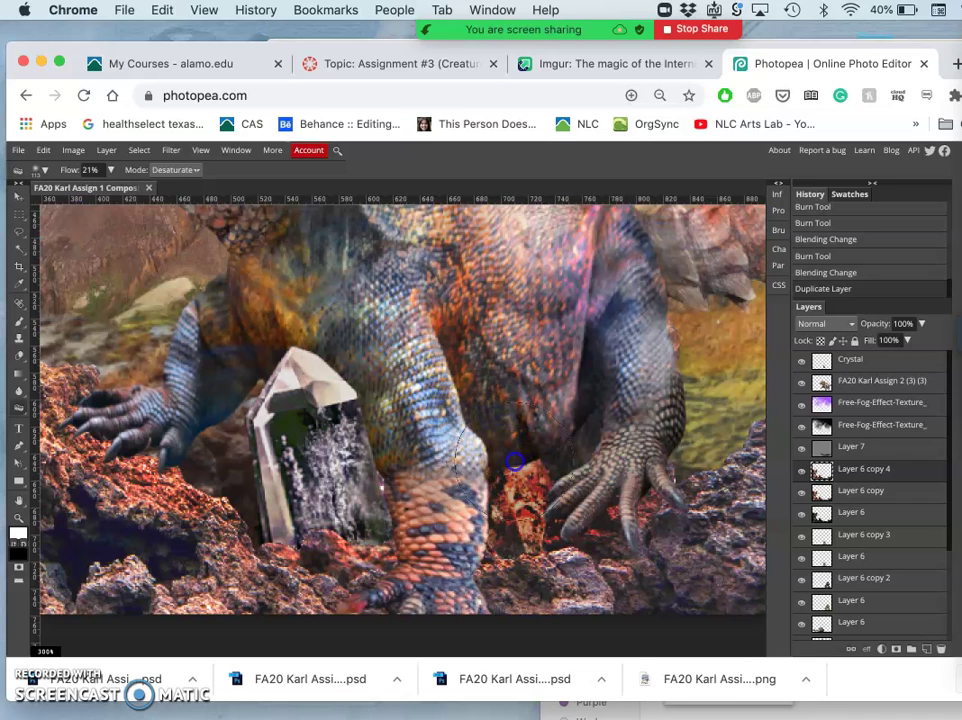
drag(524, 500, 532, 508)
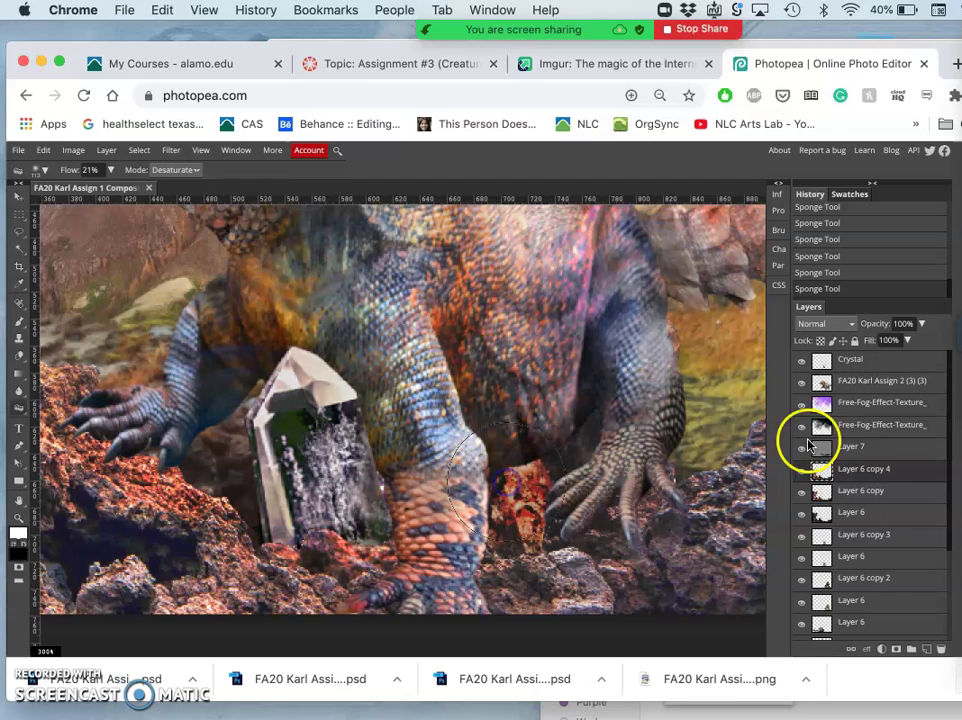
click(803, 492)
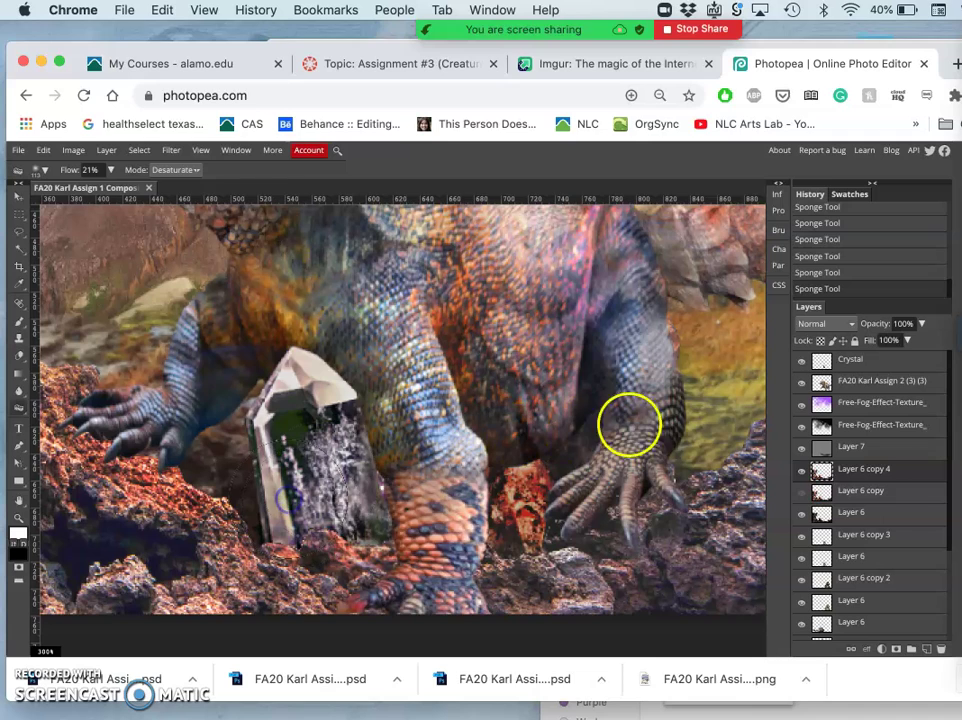
Revert all the sponge strokes by going back to the Duplicate Layer state in the history.
scroll(842, 256, up, 1)
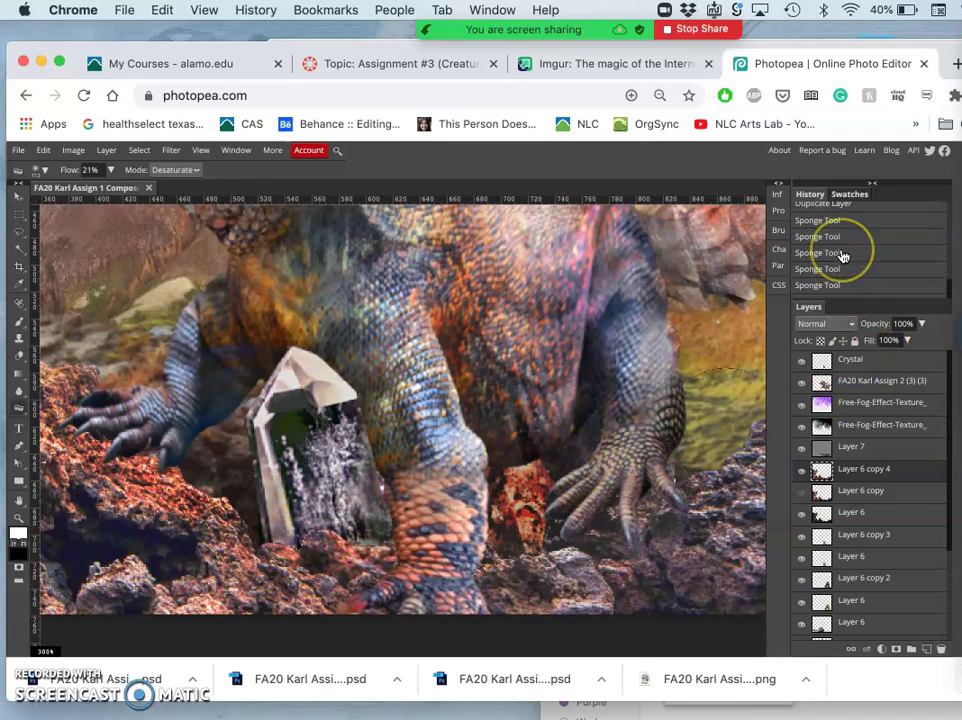
scroll(843, 256, up, 3)
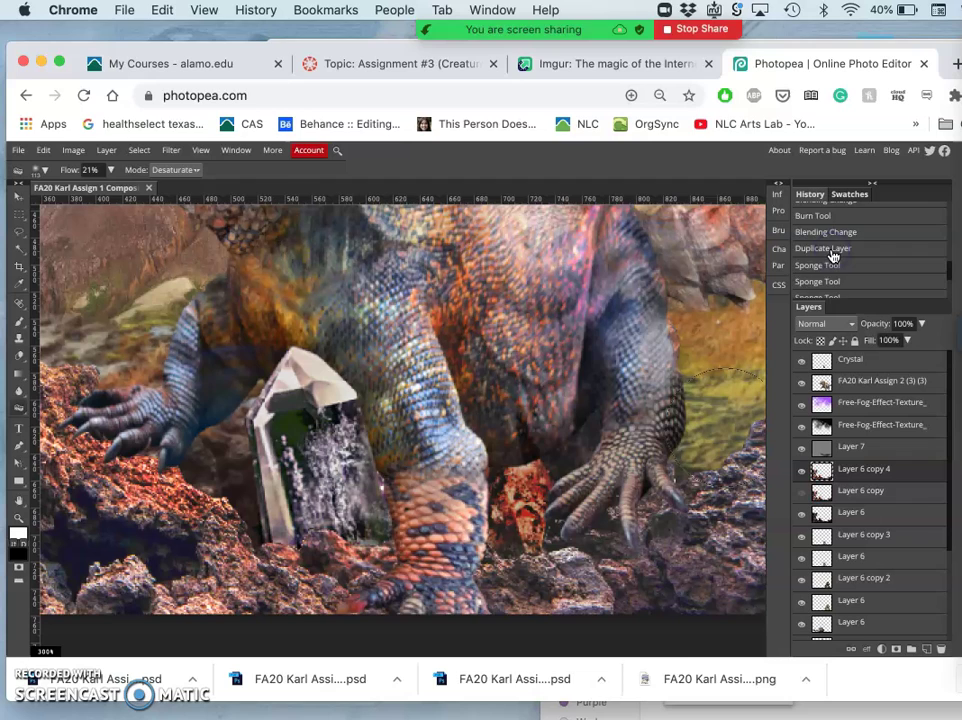
click(832, 254)
scroll(832, 256, down, 3)
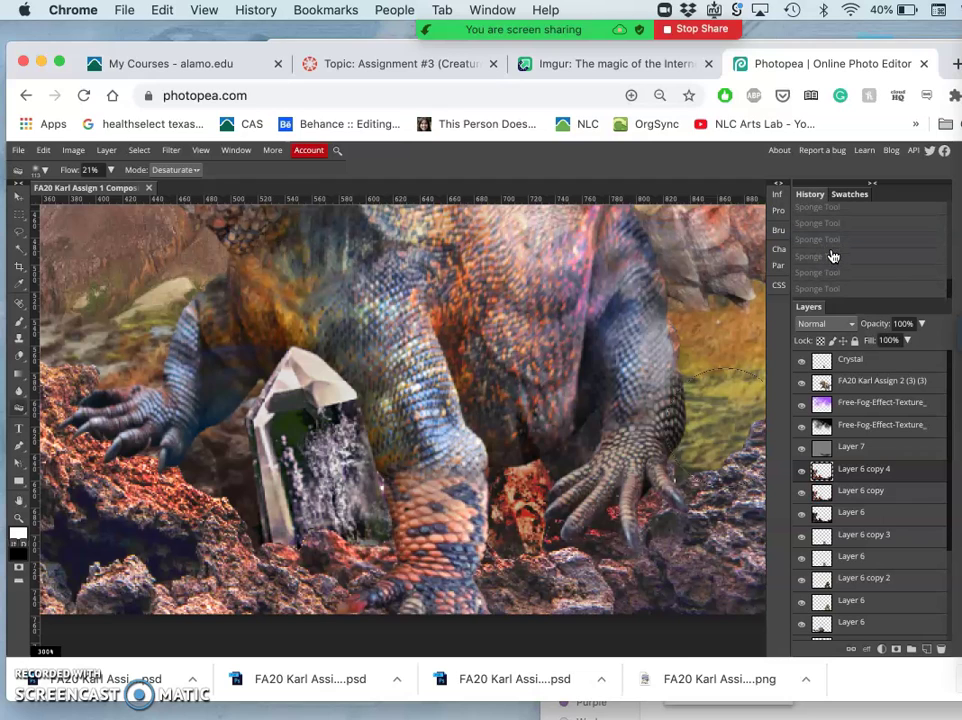
Restore the latest Sponge Tool state in the history and set the Sponge tool's flow to 83%.
click(819, 287)
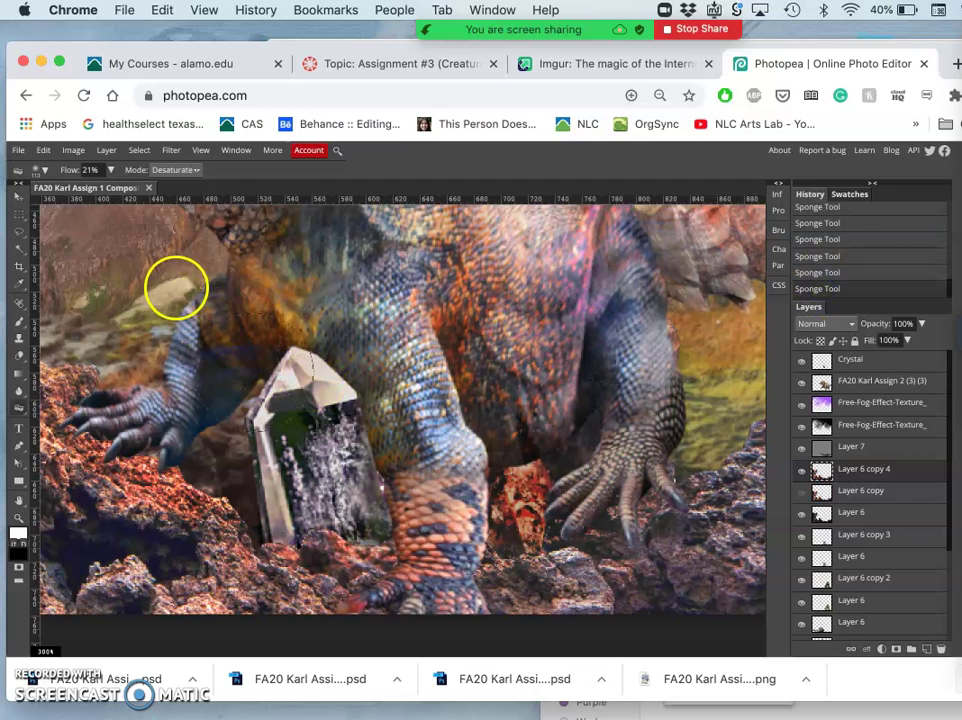
click(110, 170)
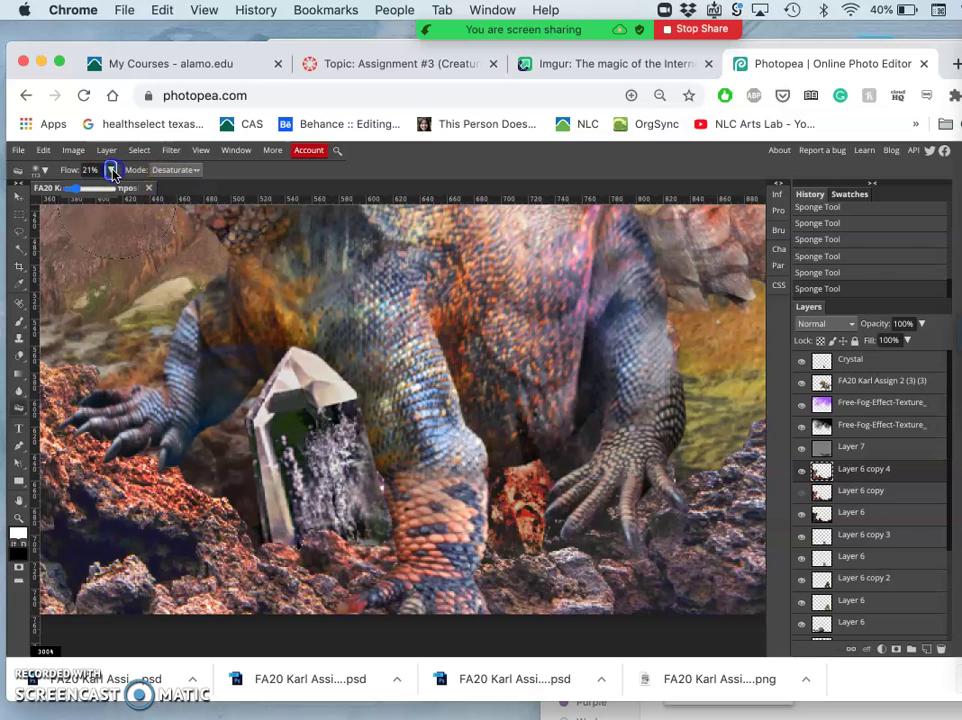
drag(79, 193, 74, 194)
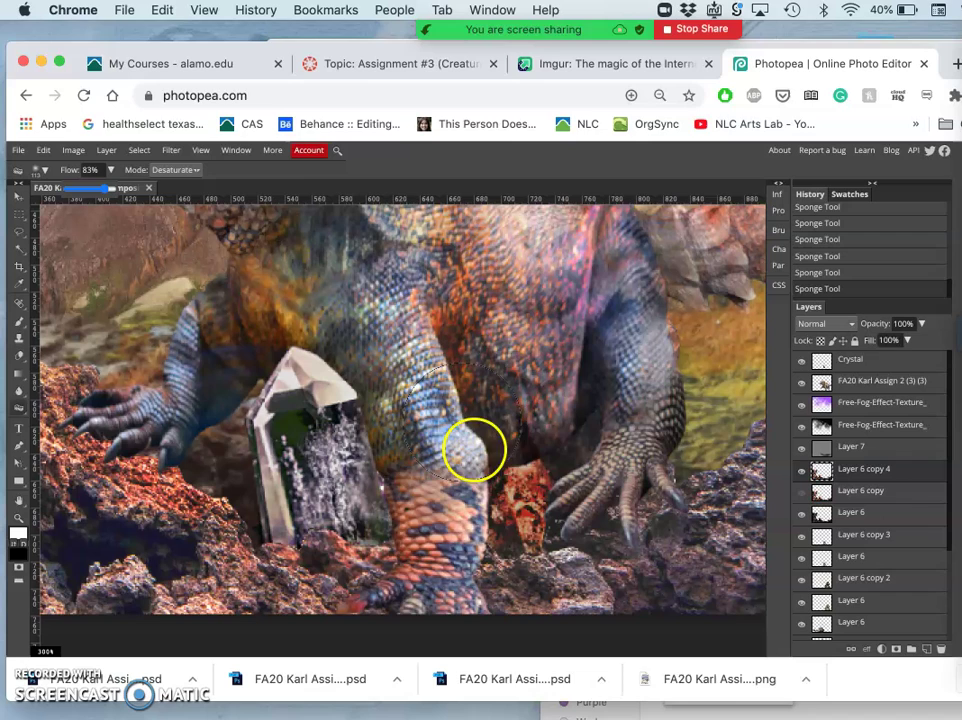
Desaturate the red rocks around the crystal and the creature's feet on Layer 6 copy 4.
drag(524, 496, 481, 497)
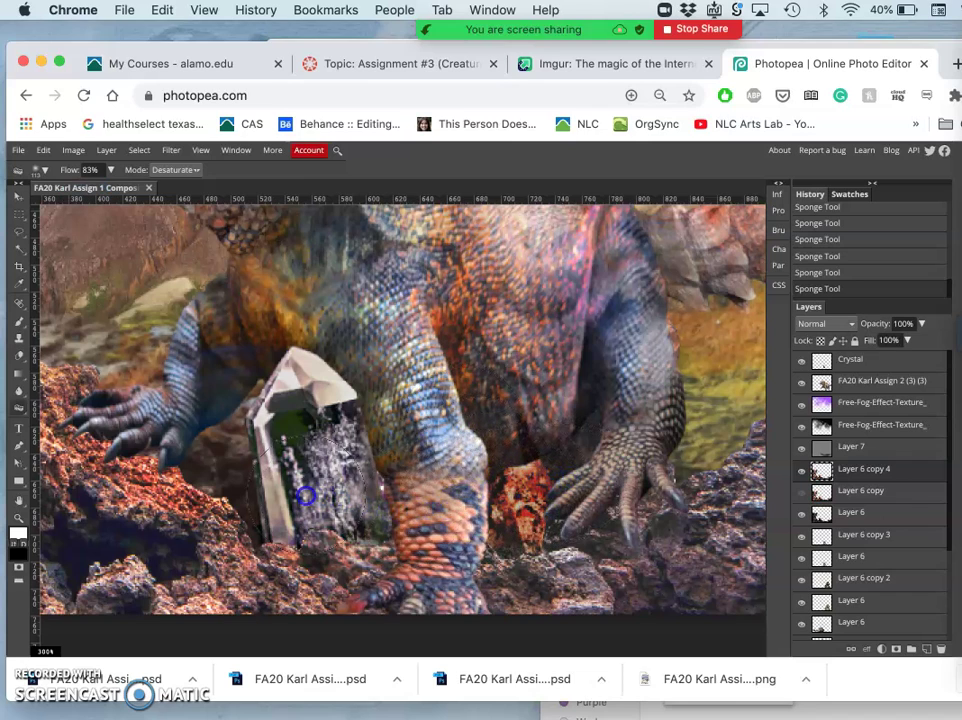
mouse_move(249, 475)
mouse_down()
mouse_move(231, 457)
mouse_move(154, 441)
mouse_up()
Find the layer holding the red rock between the creature's legs, Layer 6 copy 2, and desaturate that rock with the Sponge tool.
click(846, 543)
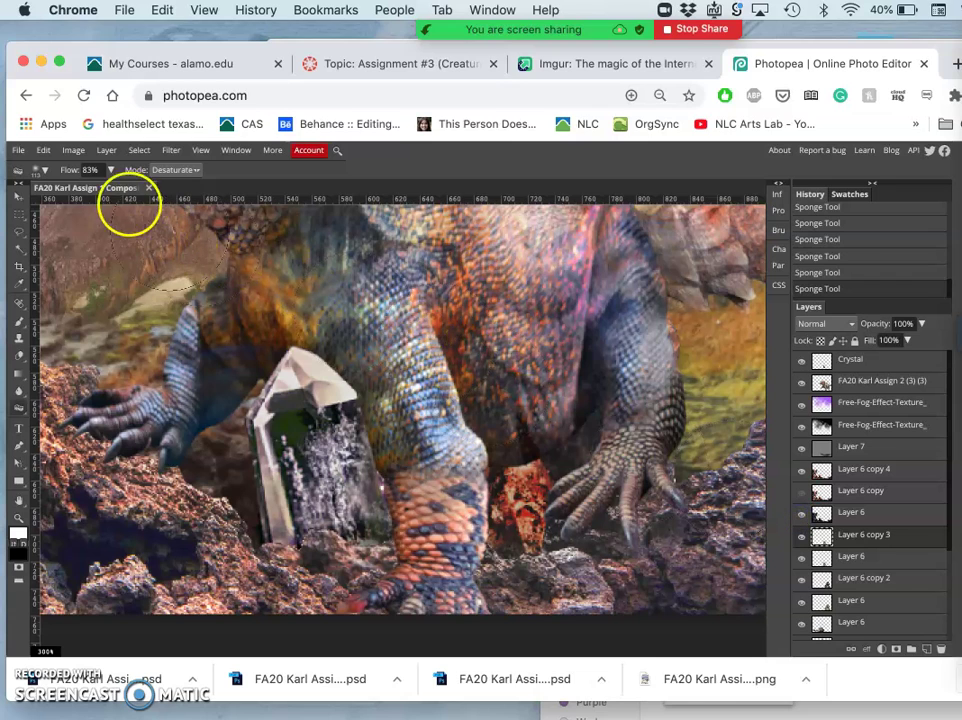
click(802, 581)
click(802, 581)
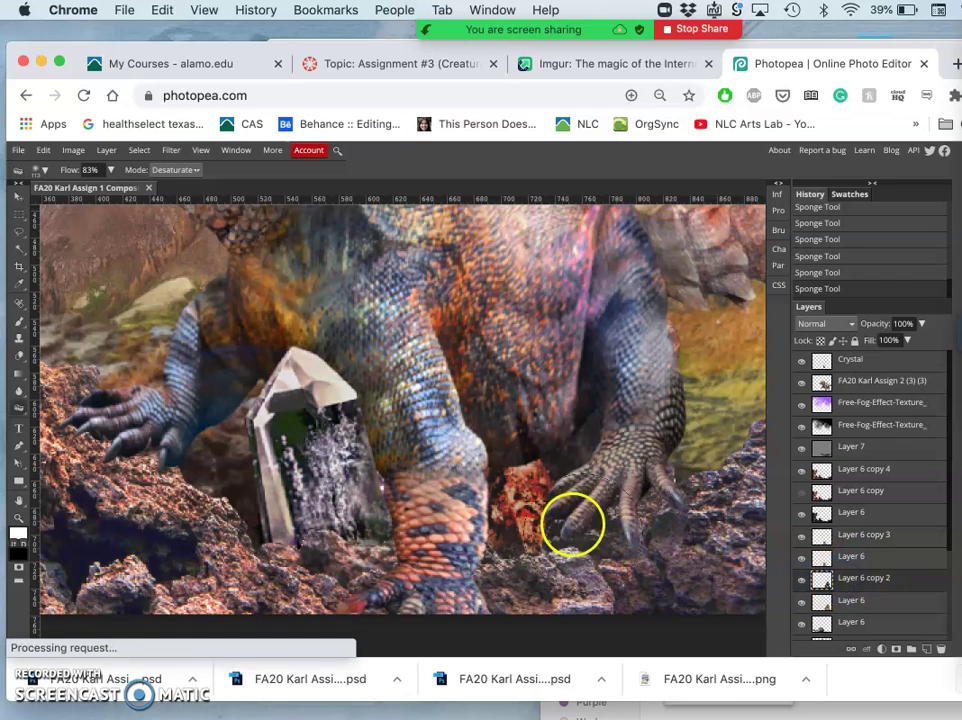
click(540, 485)
mouse_move(540, 485)
mouse_down()
mouse_move(496, 477)
mouse_move(479, 518)
mouse_move(465, 497)
mouse_move(464, 458)
mouse_move(473, 453)
mouse_move(530, 498)
mouse_up()
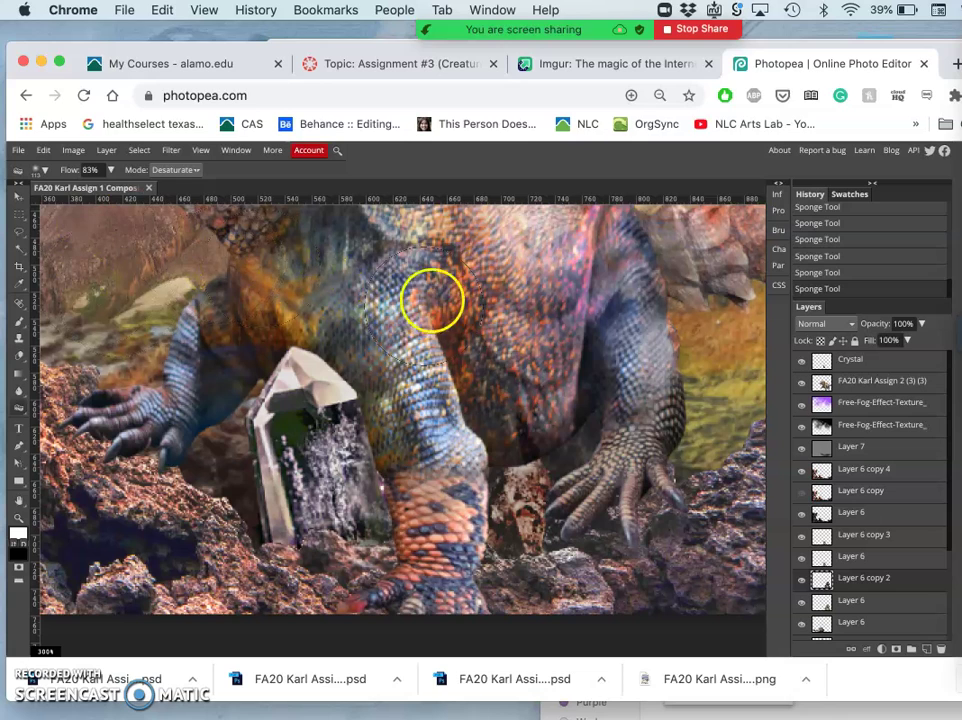
Burn shadows over the rock between the creature's legs on the gray Overlay layer, Layer 7, using Highlights range at 20% exposure.
click(858, 447)
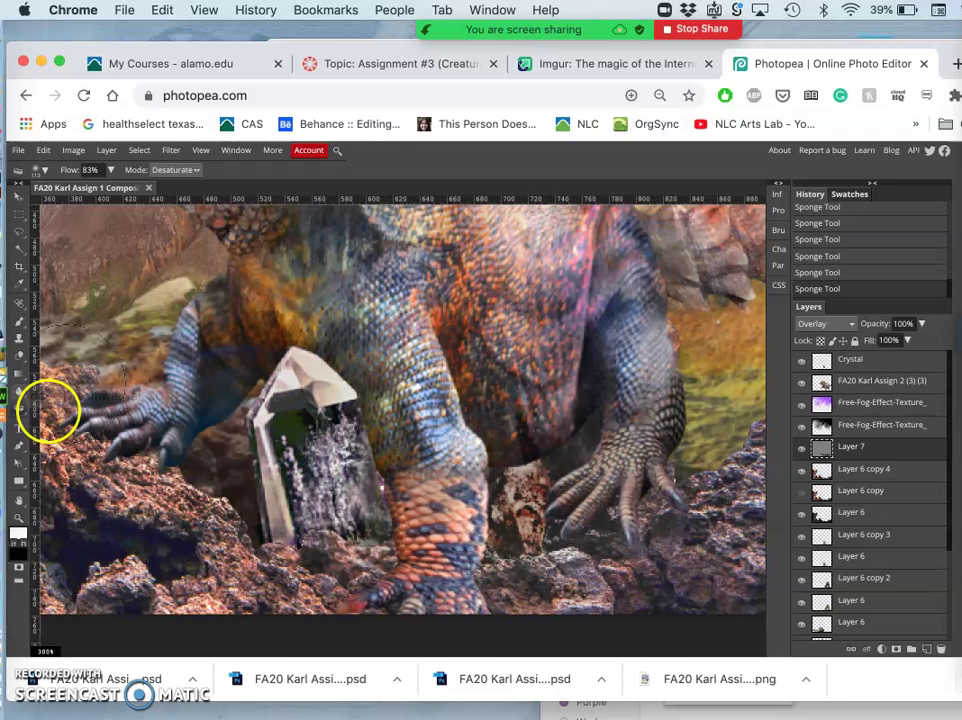
click(20, 409)
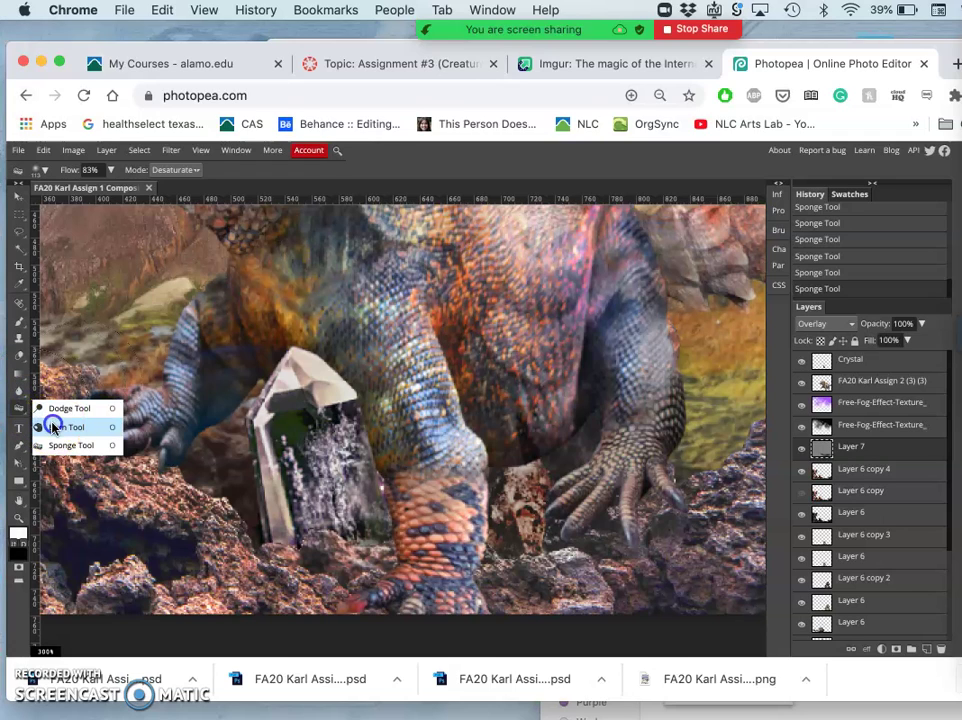
click(55, 427)
drag(454, 465, 505, 472)
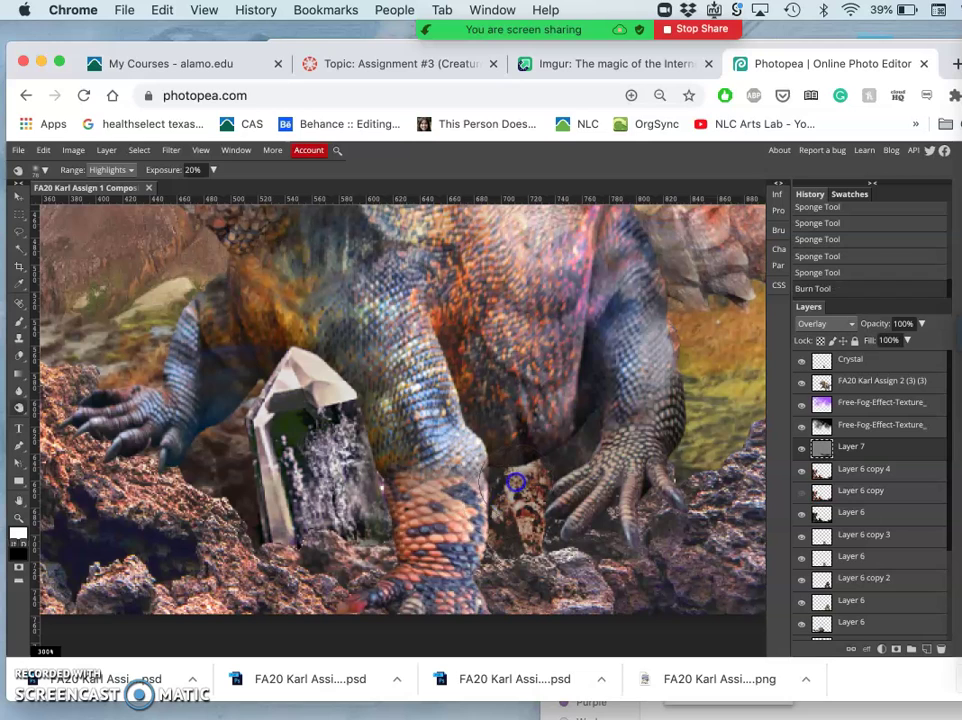
mouse_move(527, 483)
mouse_down()
mouse_move(468, 513)
mouse_move(508, 505)
mouse_up()
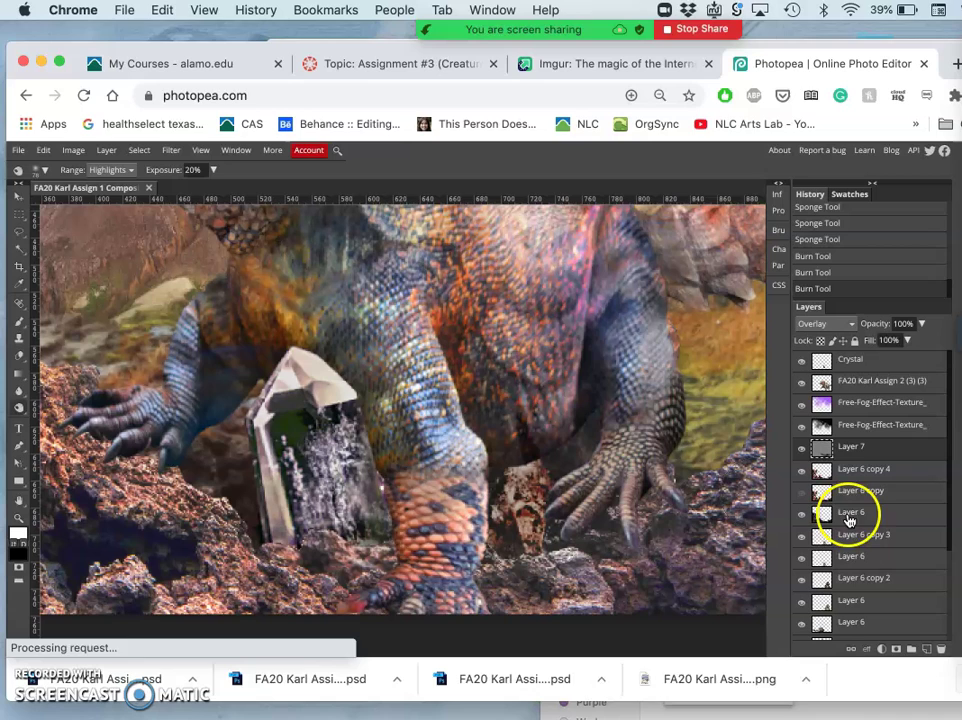
Darken the rock between the legs with the Burn tool on Layer 6 copy 2, and desaturate it further with the Sponge tool.
click(849, 580)
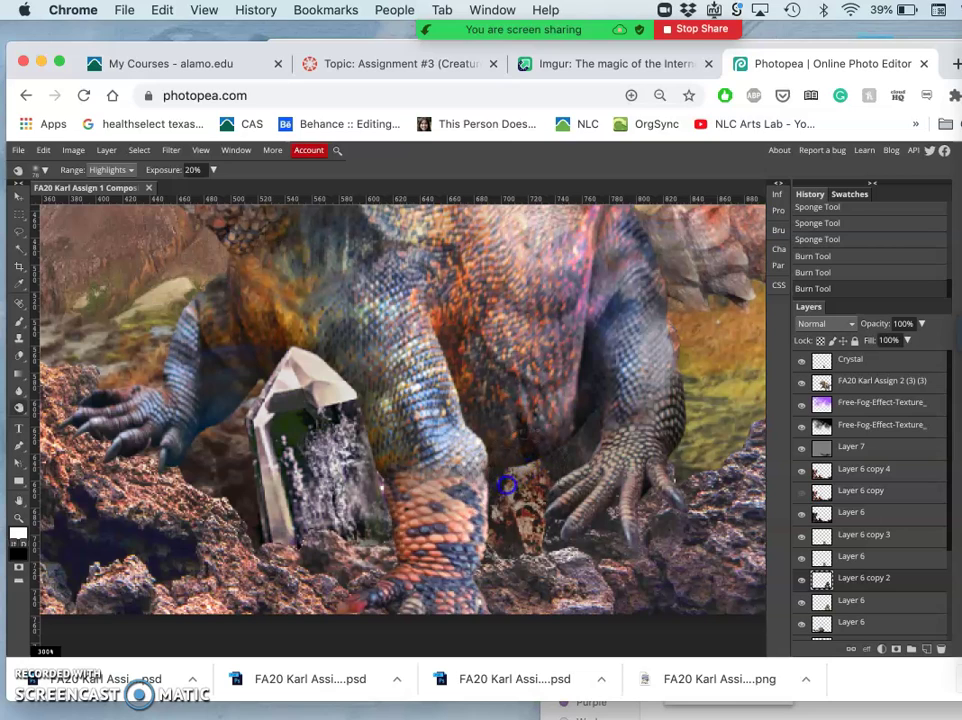
mouse_move(476, 493)
mouse_down()
mouse_move(518, 444)
mouse_move(545, 460)
mouse_move(553, 531)
mouse_up()
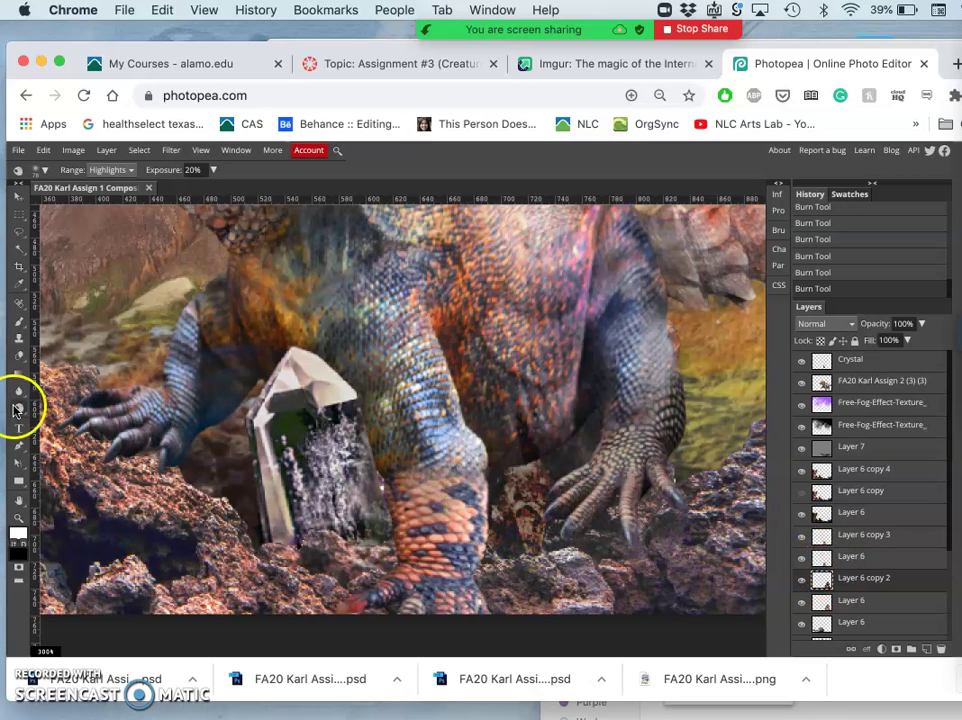
click(19, 409)
click(52, 442)
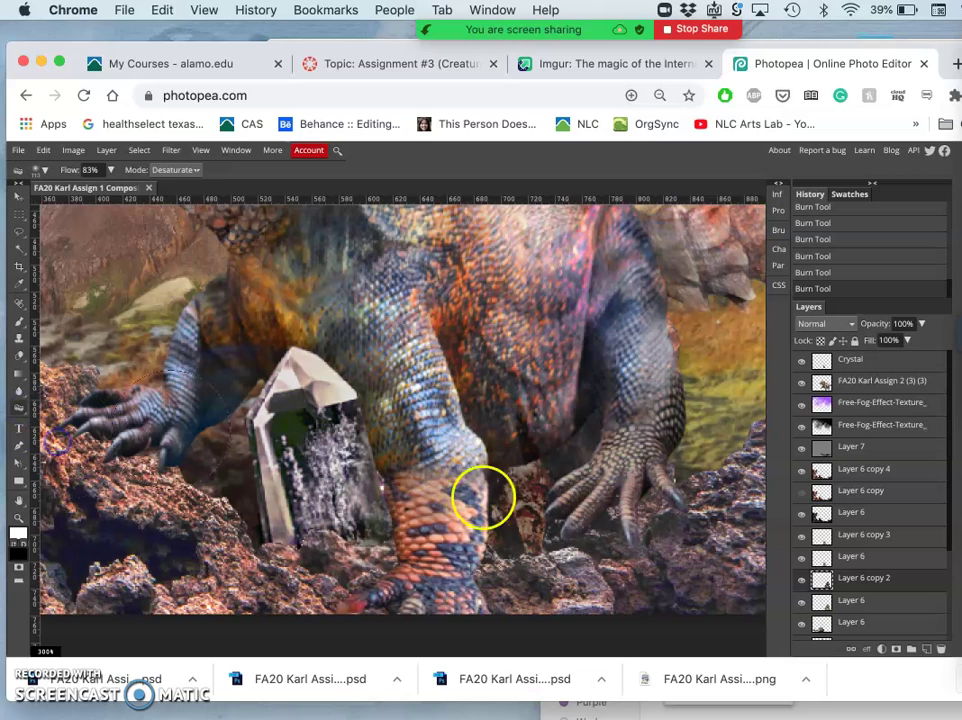
mouse_move(545, 496)
mouse_down()
mouse_move(593, 546)
mouse_move(638, 542)
mouse_move(628, 543)
mouse_move(645, 495)
mouse_move(628, 455)
mouse_up()
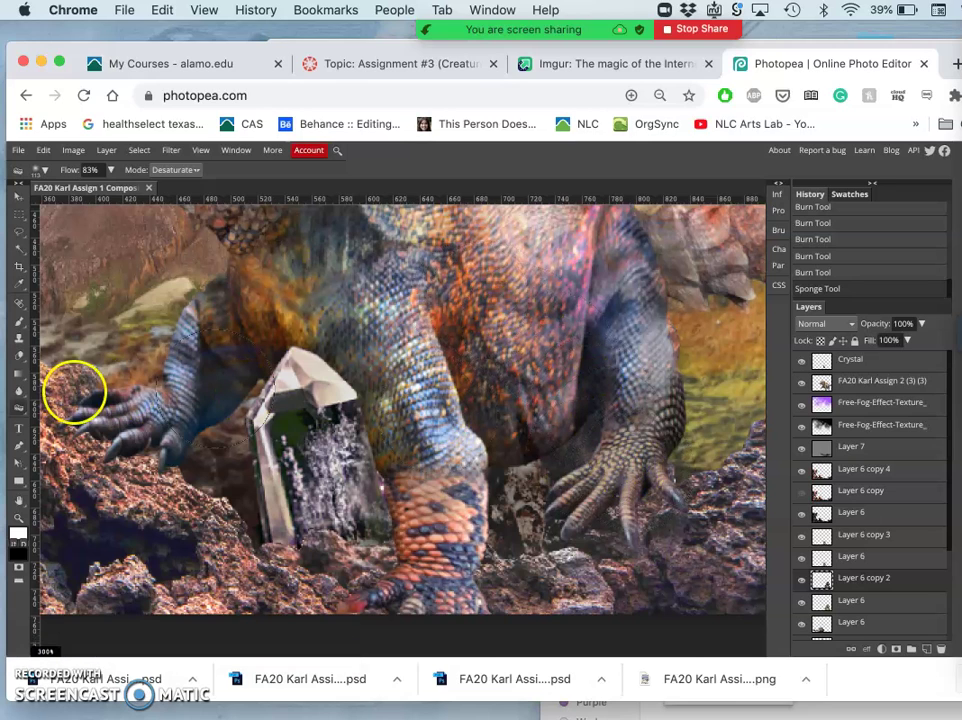
Burn the rocks around the creature's front feet on Layer 6 copy 2, using Highlights range at 20% exposure.
right_click(22, 407)
click(47, 427)
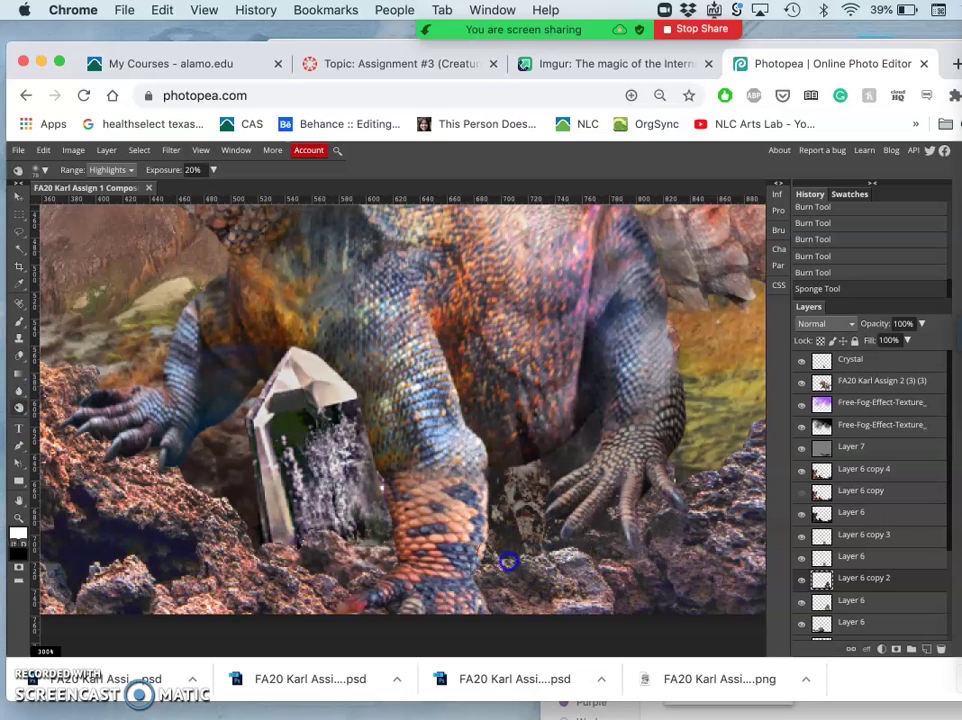
drag(441, 560, 362, 558)
click(630, 530)
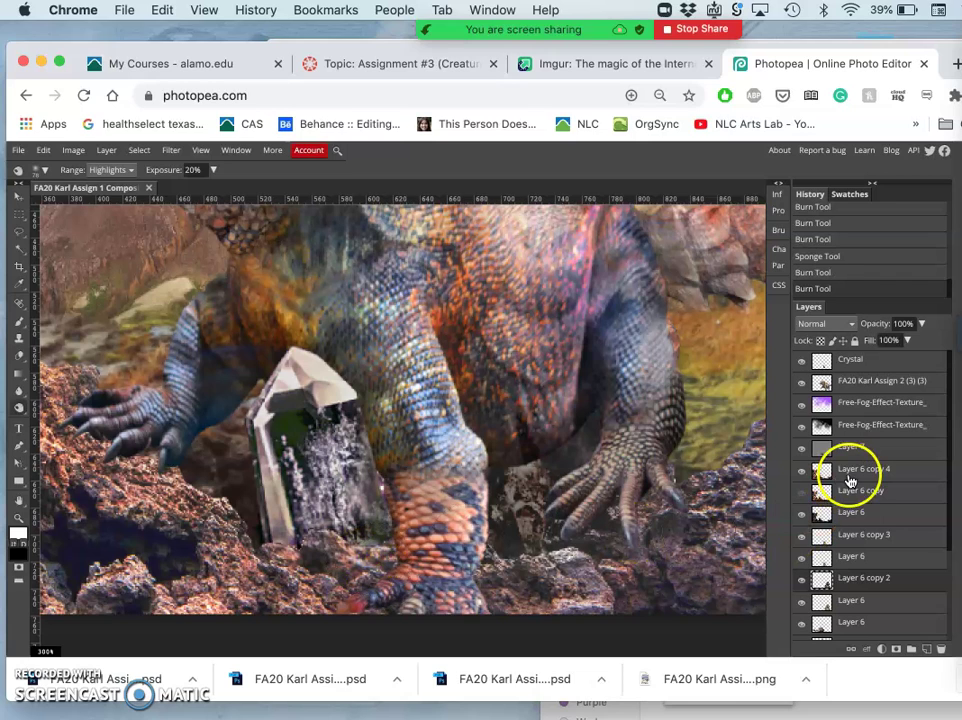
Burn the rocks beneath the crystal and along the slope up to the creature's far claw on Layer 6 copy 4.
click(852, 476)
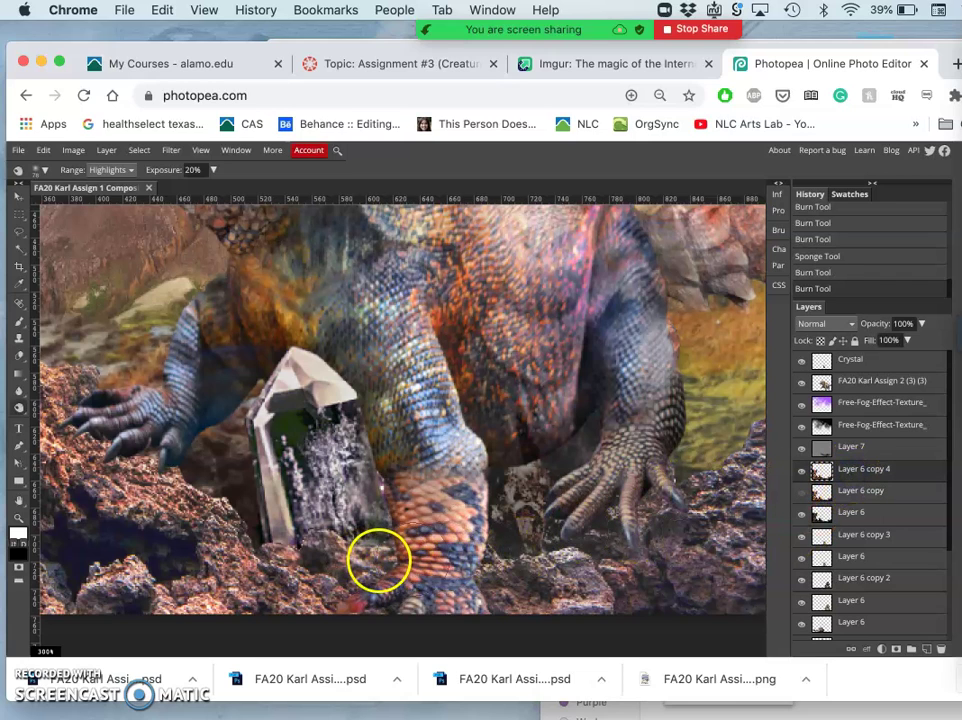
scroll(353, 557, right, 1)
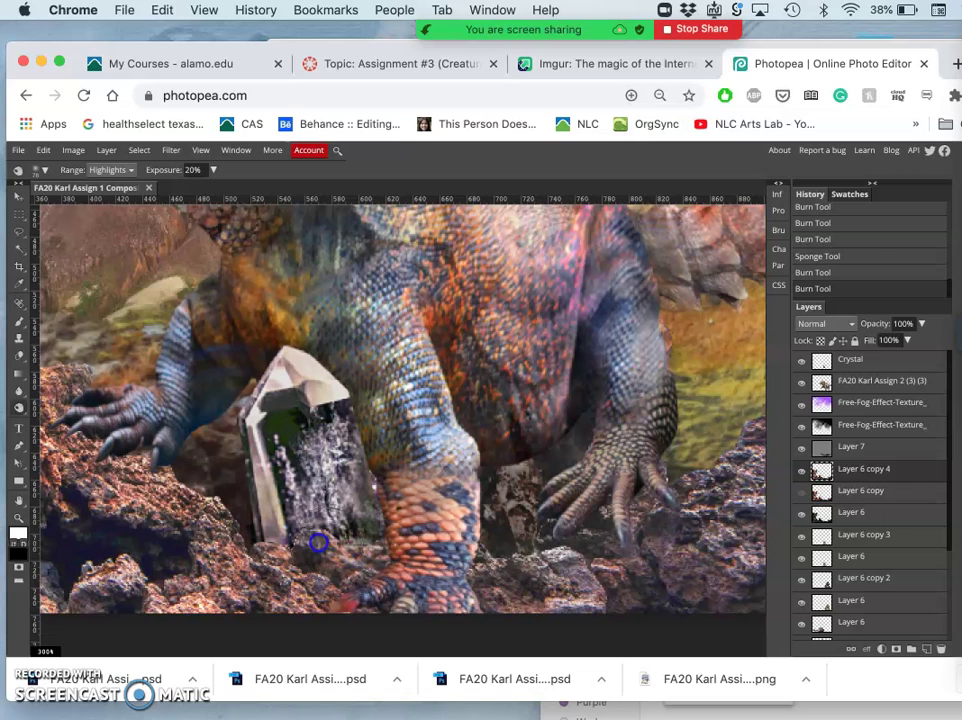
click(337, 592)
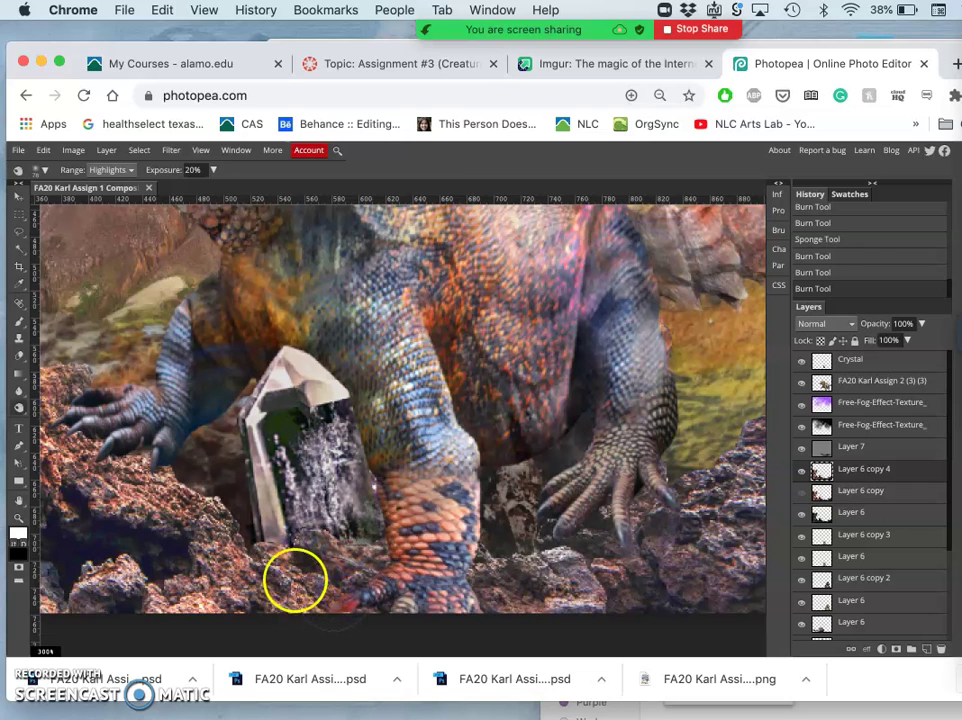
click(272, 551)
mouse_move(227, 523)
mouse_down()
mouse_move(174, 490)
mouse_move(128, 436)
mouse_move(100, 437)
mouse_up()
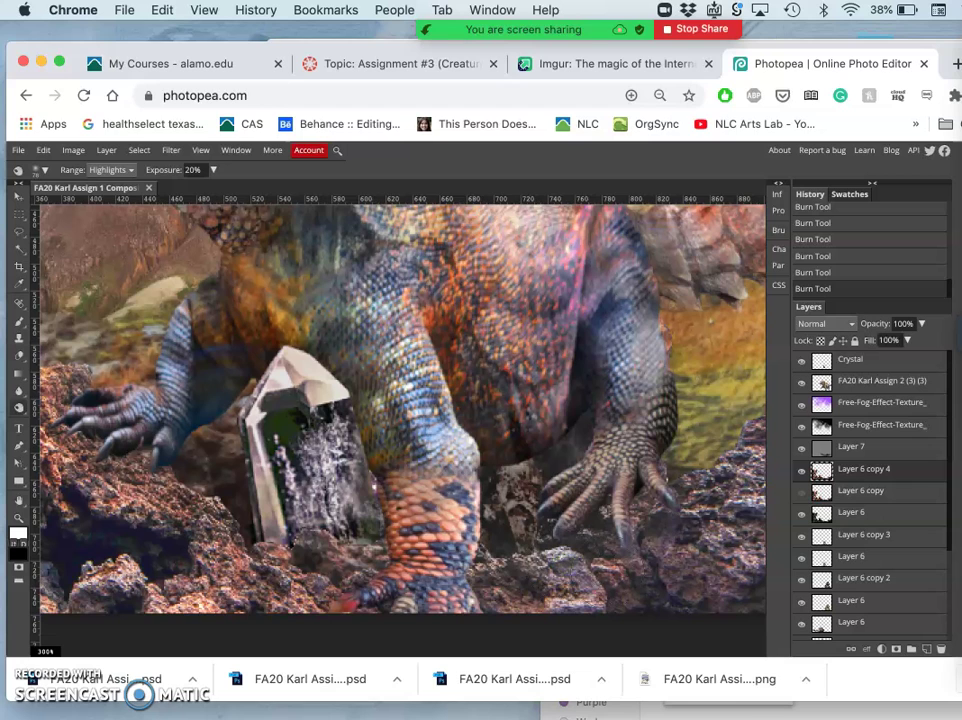
Make the Crystal layer active and switch to the Dodge tool for lightening the crystal.
scroll(606, 575, down, 5)
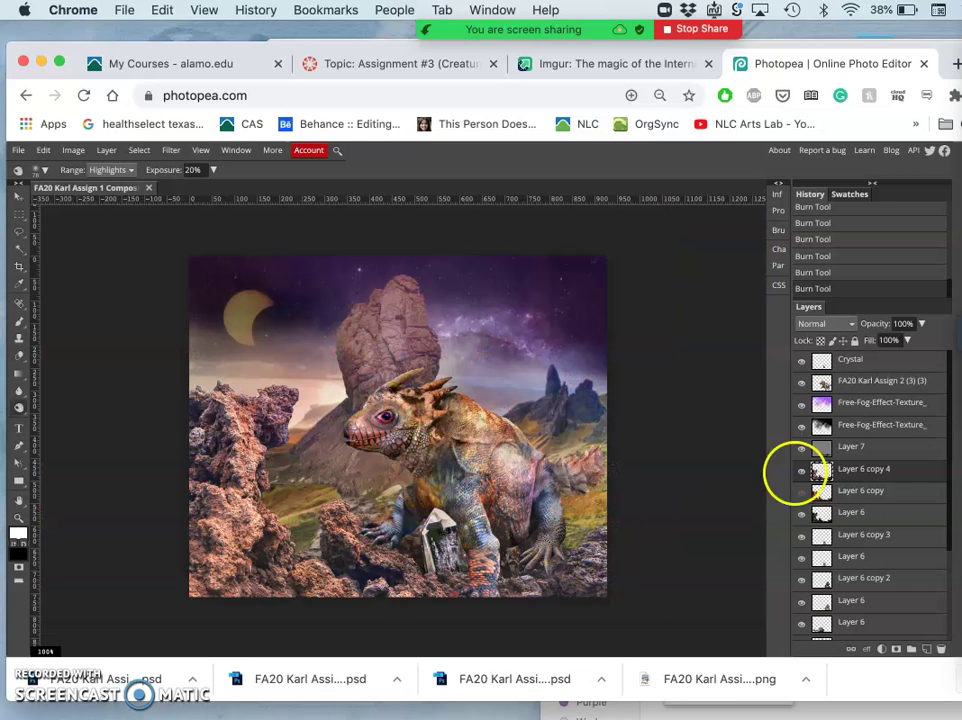
click(860, 360)
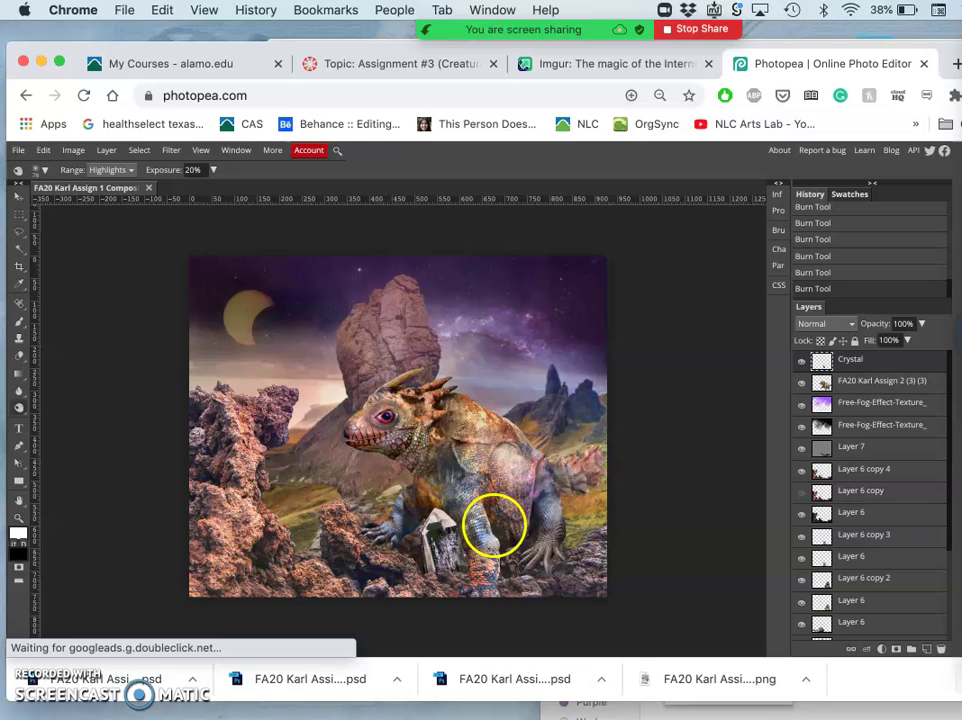
mouse_move(468, 528)
mouse_down()
mouse_move(452, 573)
mouse_move(444, 527)
mouse_up()
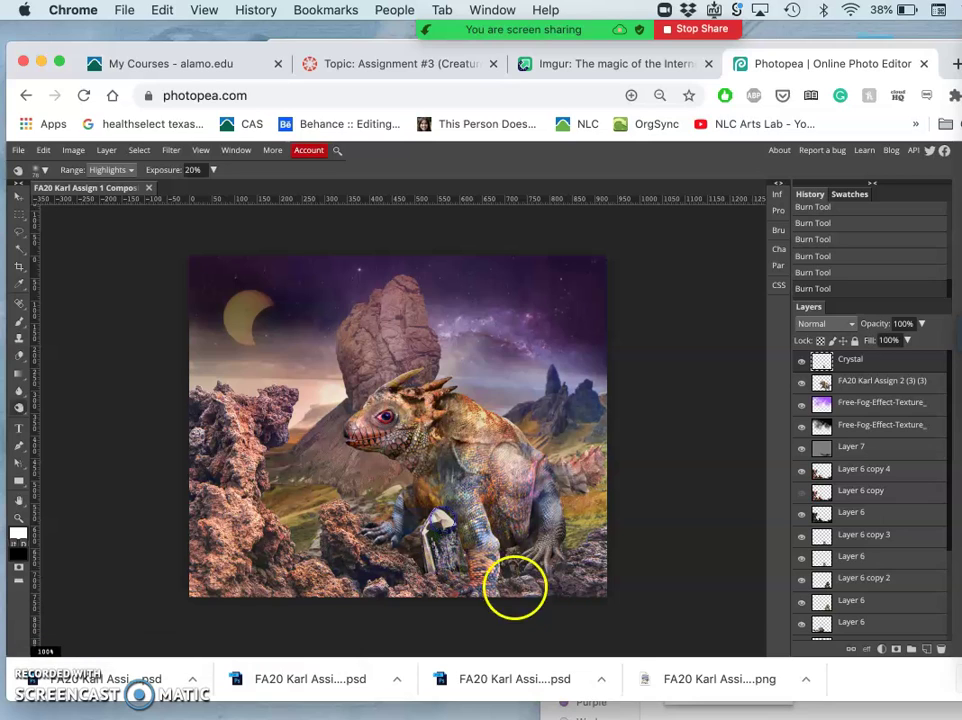
mouse_move(514, 586)
mouse_down()
mouse_move(560, 599)
mouse_move(577, 586)
mouse_up()
key(super+equal)
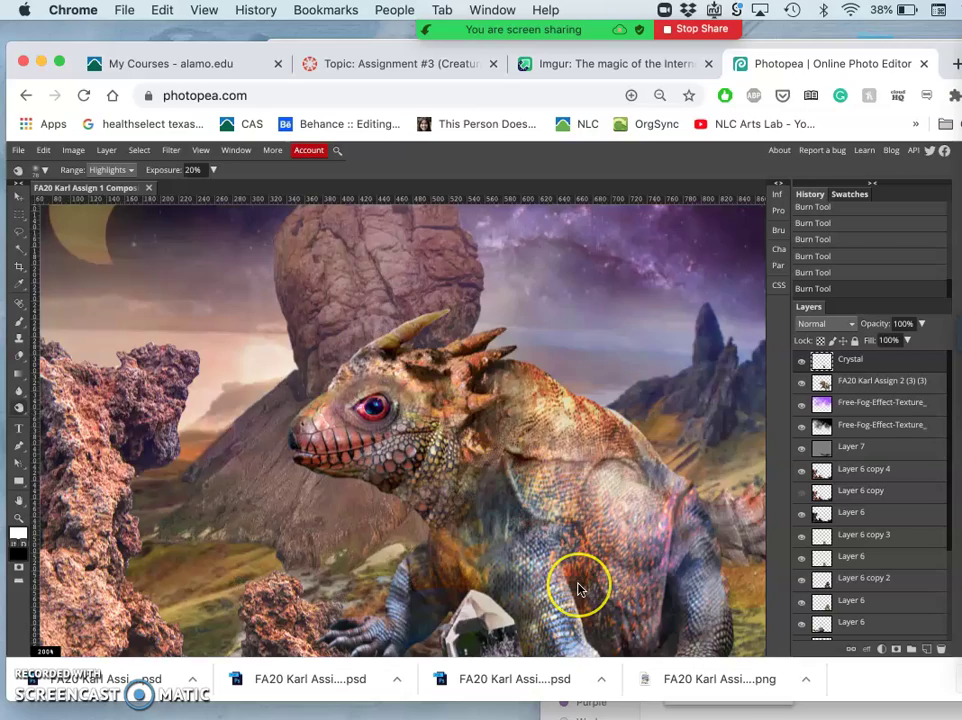
scroll(578, 590, down, 1)
scroll(578, 590, down, 1)
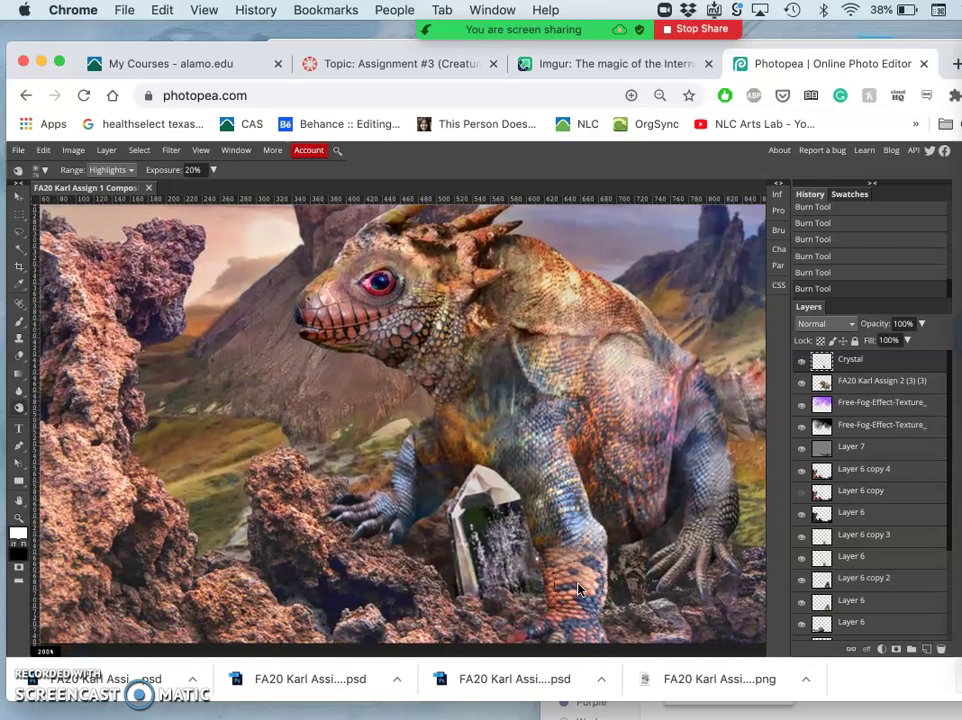
click(288, 483)
click(45, 398)
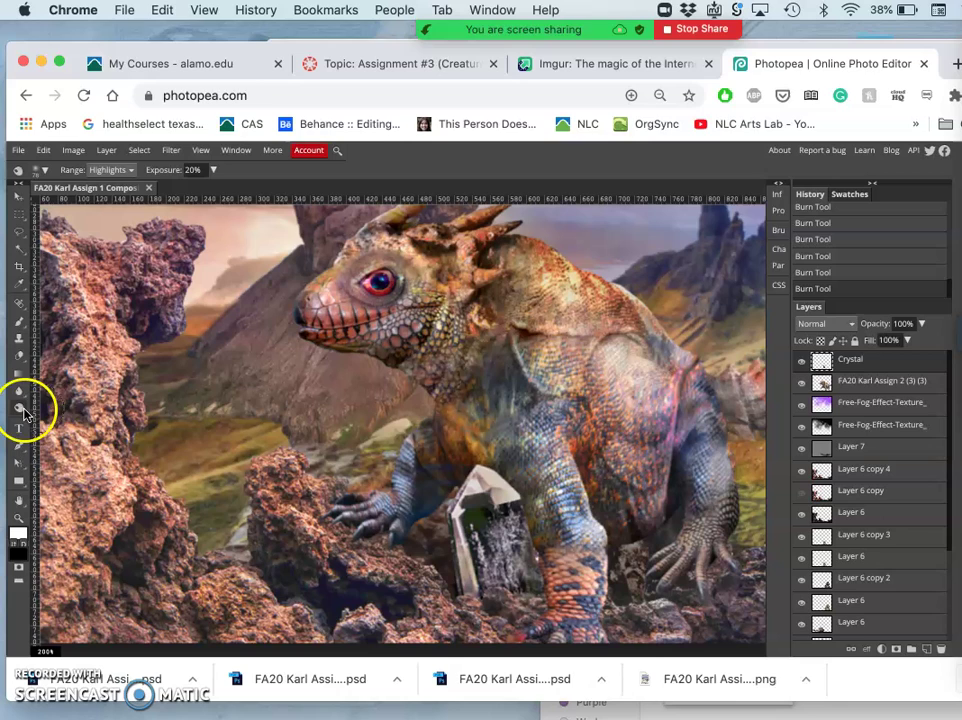
right_click(19, 410)
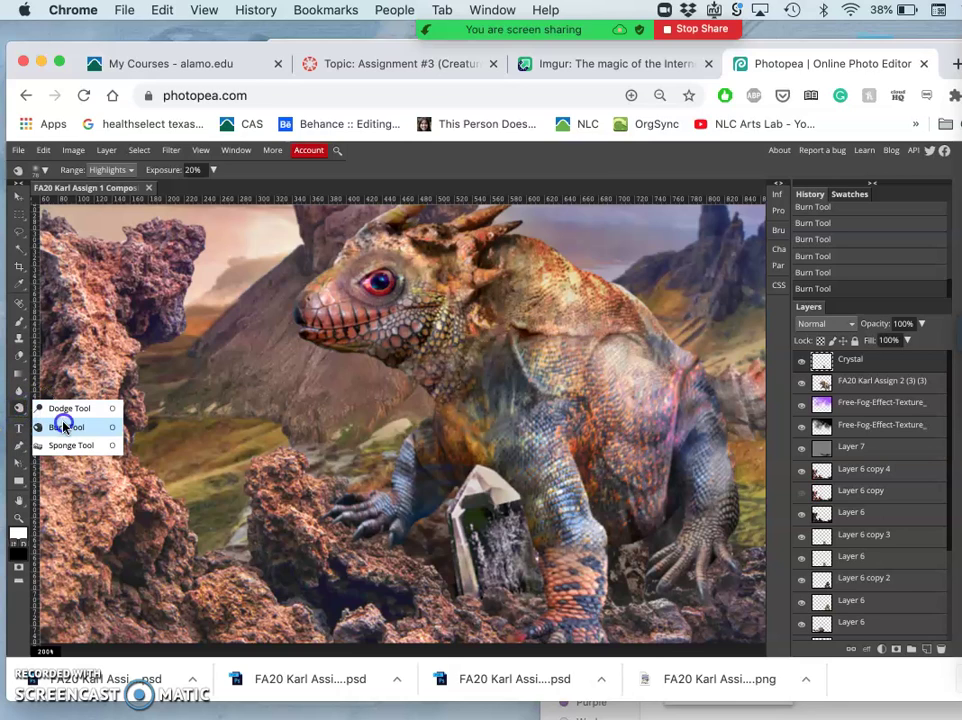
click(63, 426)
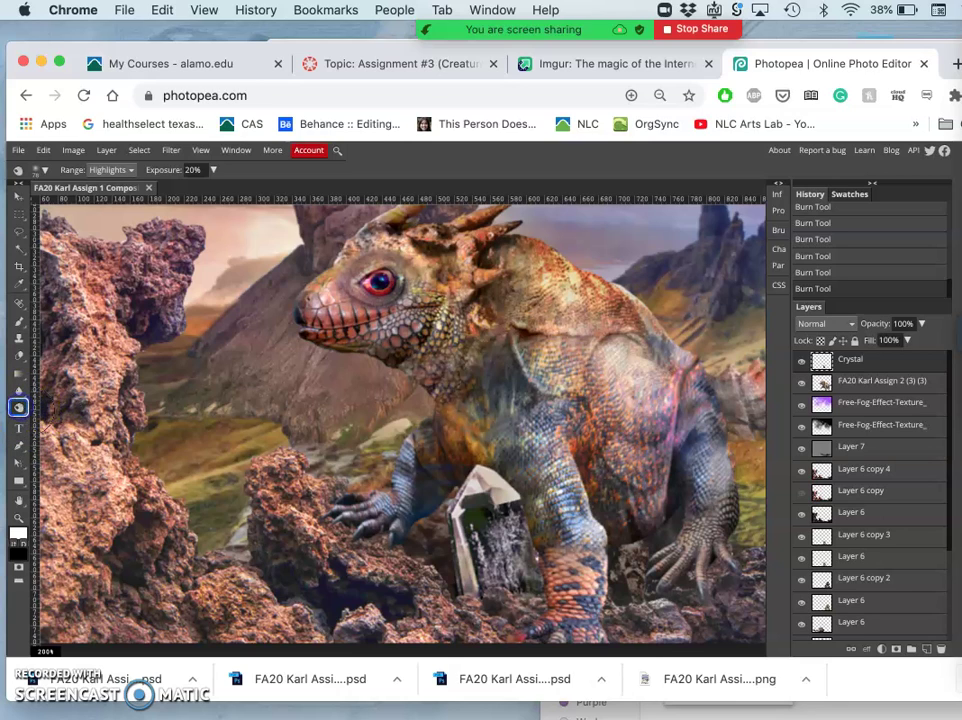
right_click(19, 408)
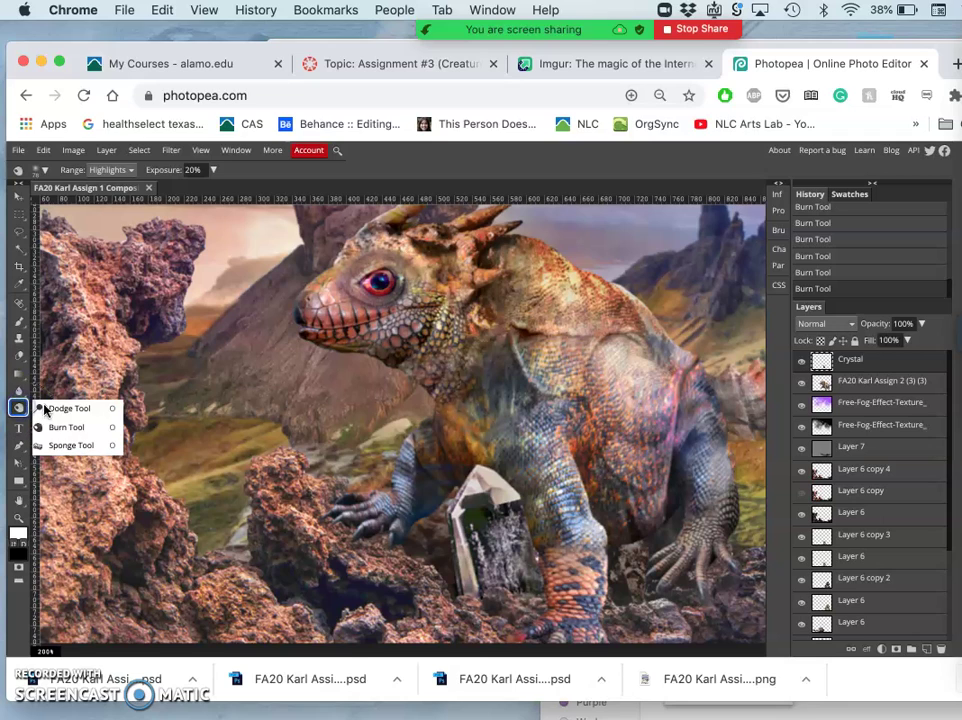
click(60, 408)
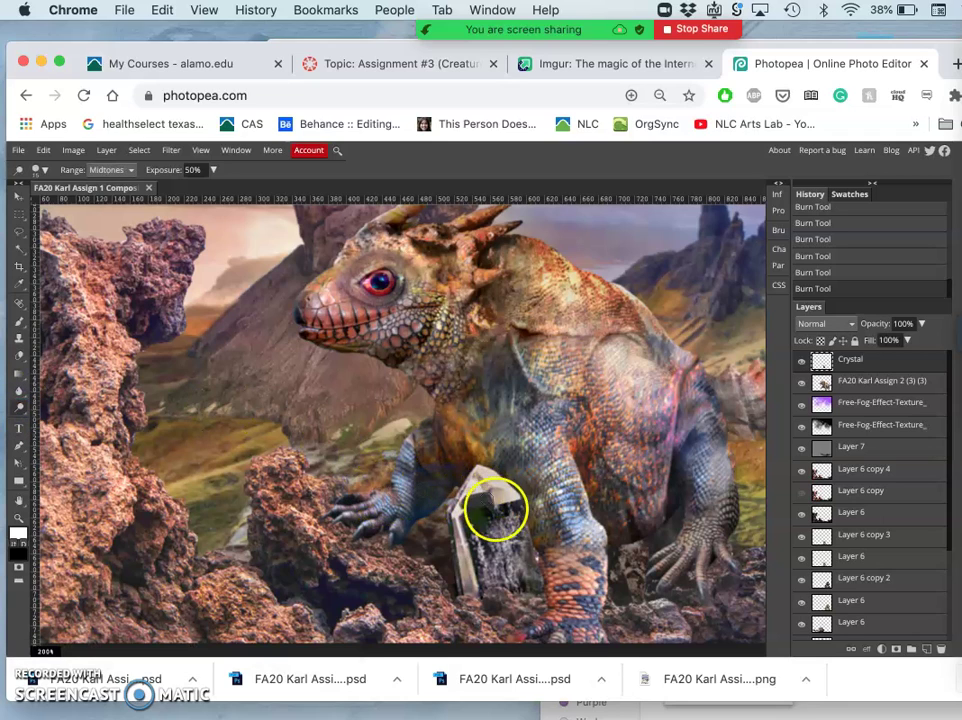
Lighten the crystal's dark inner face with Dodge tool strokes in the Midtones range, and set the tool's exposure to 20%.
drag(495, 508, 500, 518)
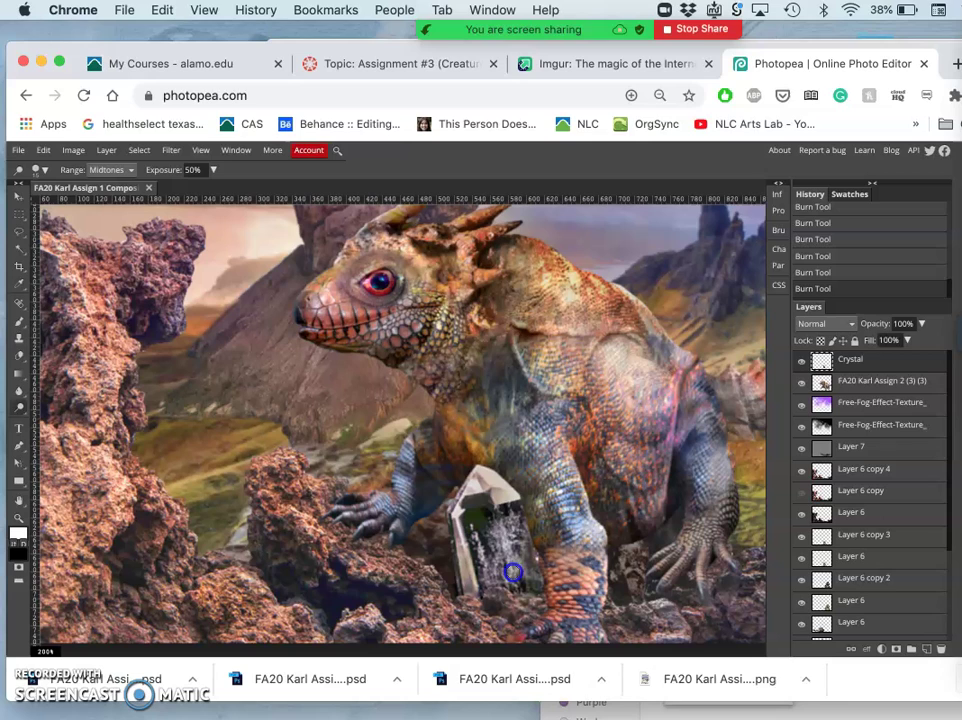
drag(499, 601, 498, 583)
key(ctrl+z)
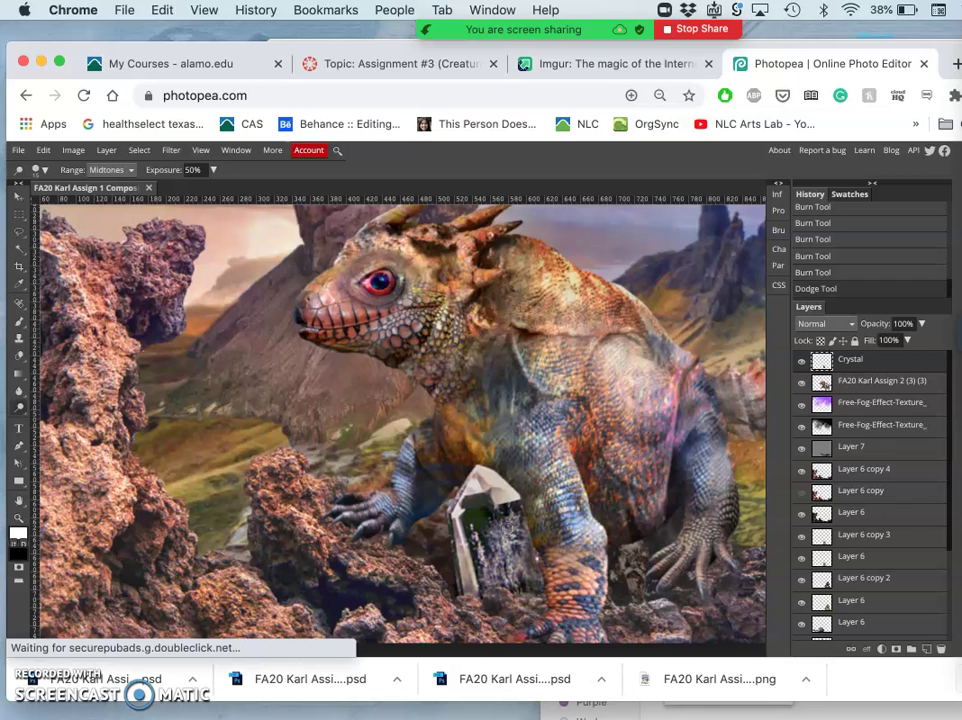
click(510, 519)
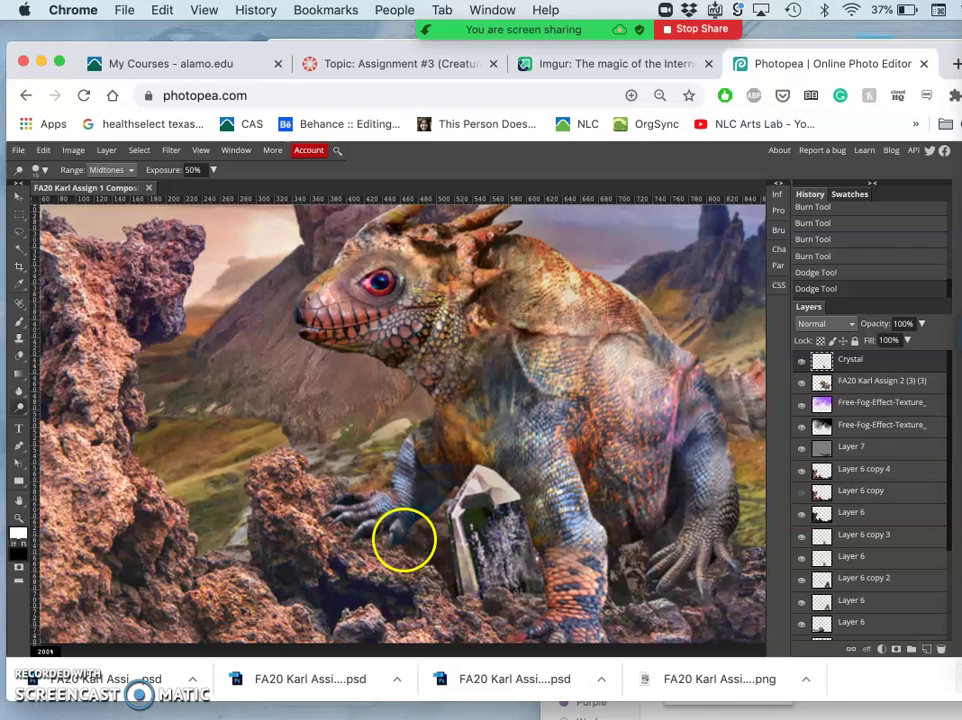
click(212, 170)
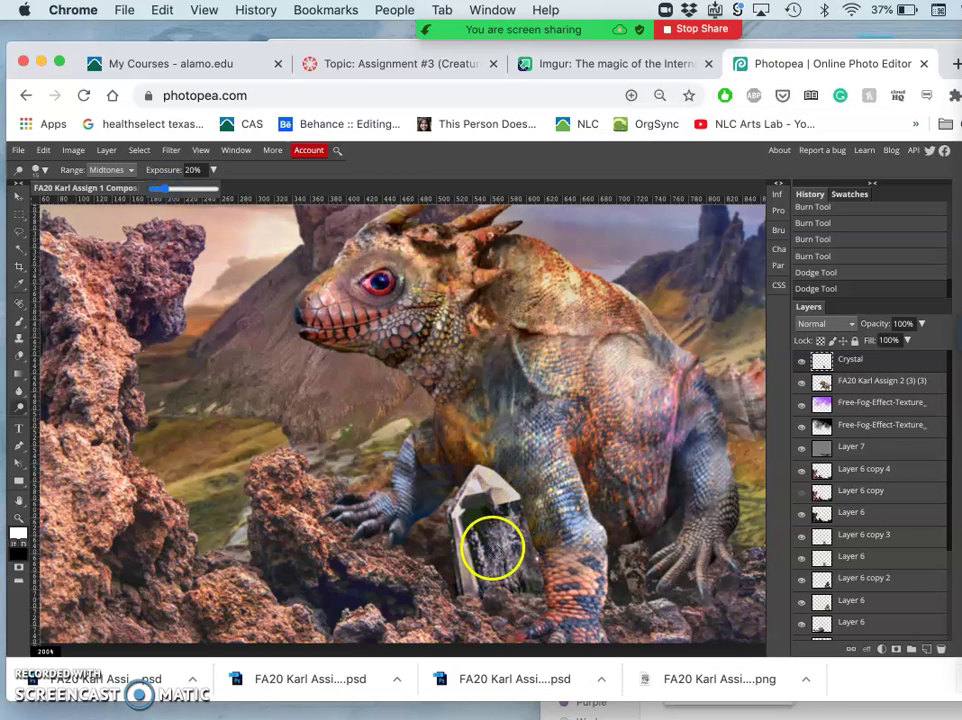
Lighten more of the crystal's dark inner face with Dodge tool strokes in the Midtones range at 20% exposure.
mouse_move(492, 548)
mouse_down()
mouse_move(536, 583)
mouse_move(504, 513)
mouse_move(486, 505)
mouse_move(456, 558)
mouse_move(516, 524)
mouse_move(537, 479)
mouse_up()
key(super+0)
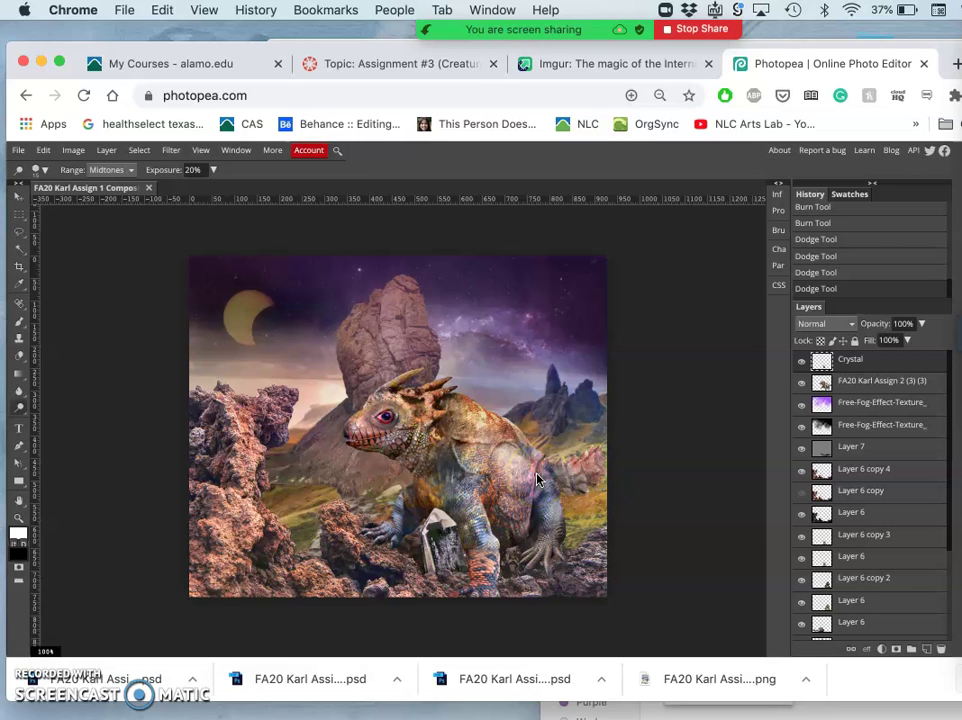
key(super+plus)
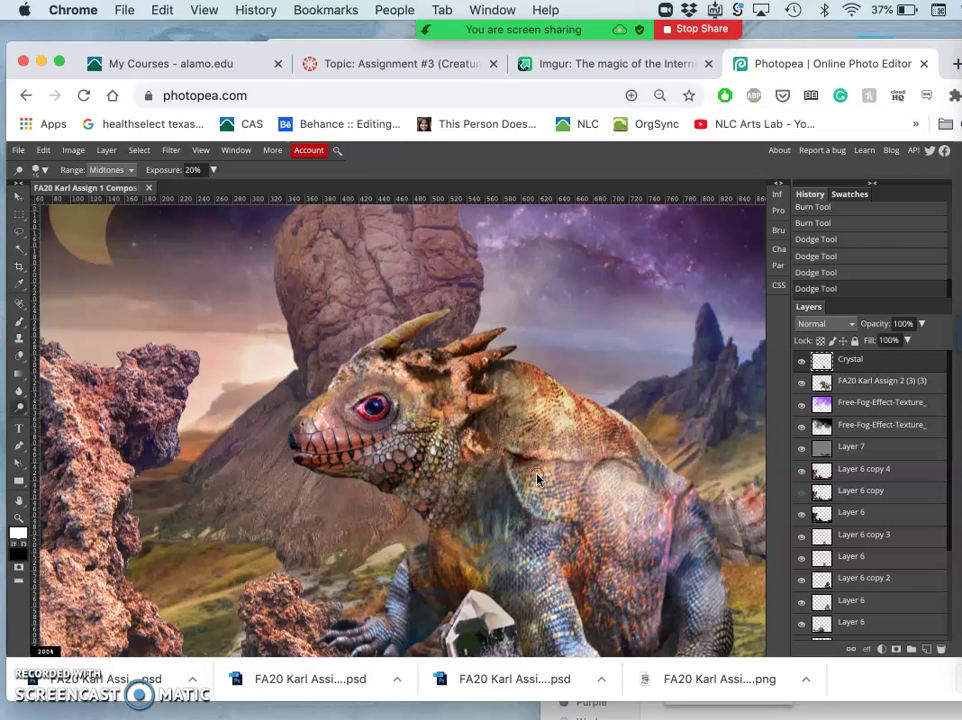
scroll(537, 479, down, 2)
scroll(537, 479, right, 1)
scroll(537, 479, down, 1)
click(537, 458)
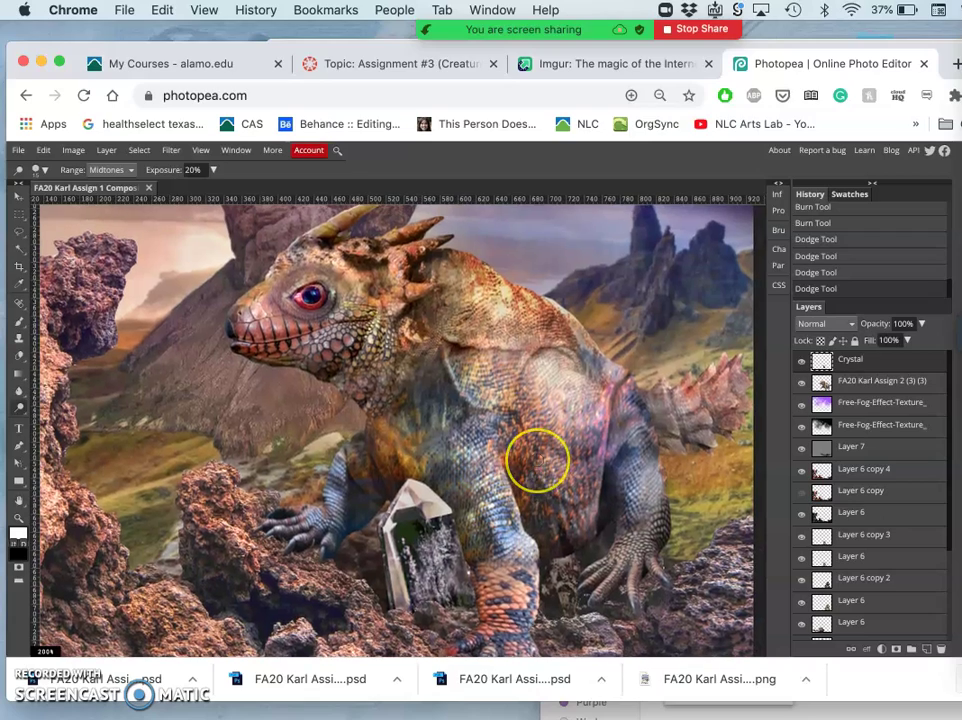
scroll(537, 458, down, 3)
click(614, 485)
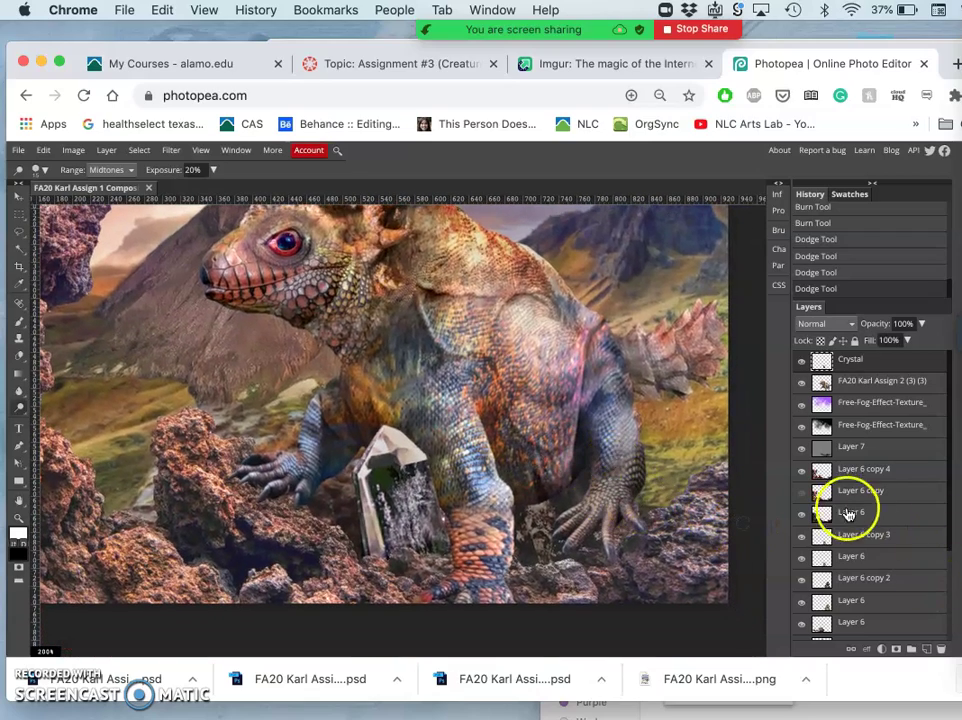
Compare the composite with Layer 7 hidden and shown, leaving the layer visible.
click(802, 451)
click(802, 451)
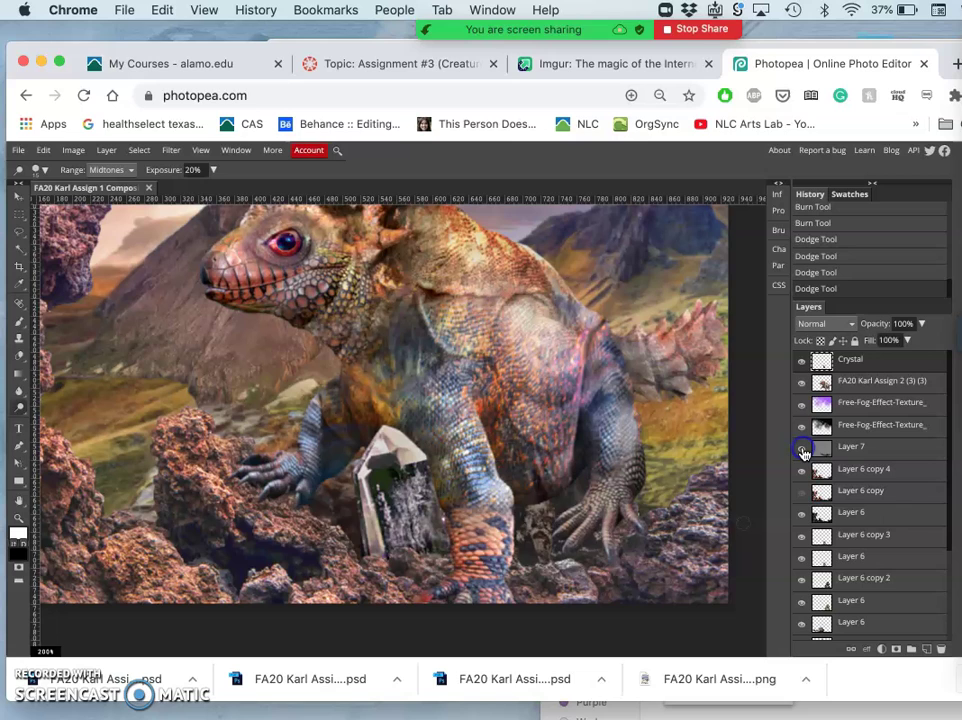
click(802, 451)
click(802, 451)
click(802, 451)
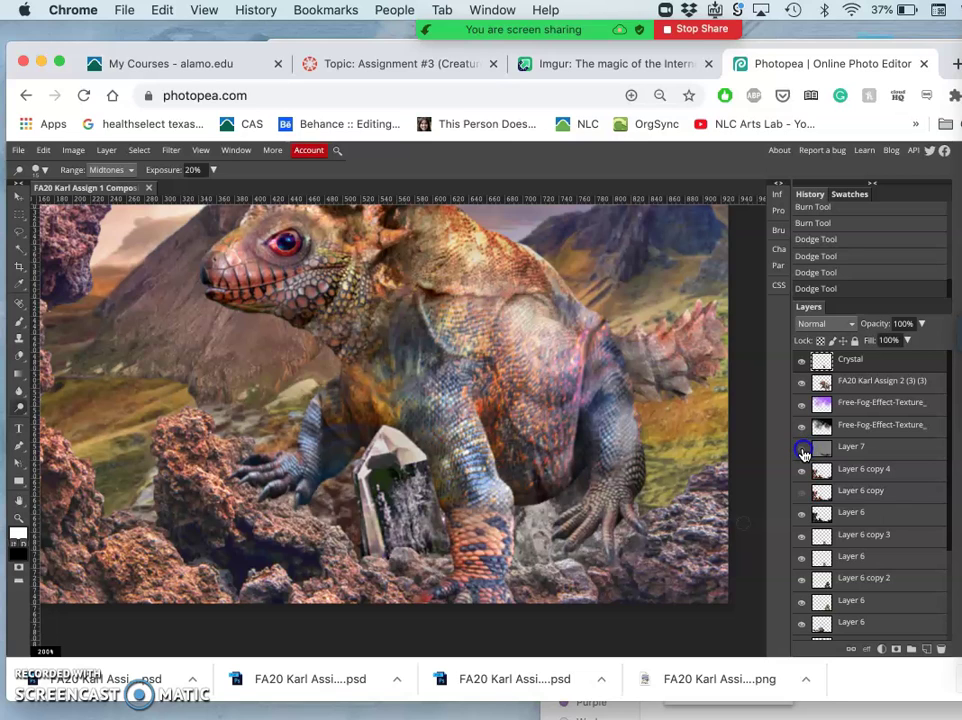
click(802, 451)
click(802, 451)
click(802, 451)
click(802, 451)
click(802, 452)
click(802, 452)
click(802, 452)
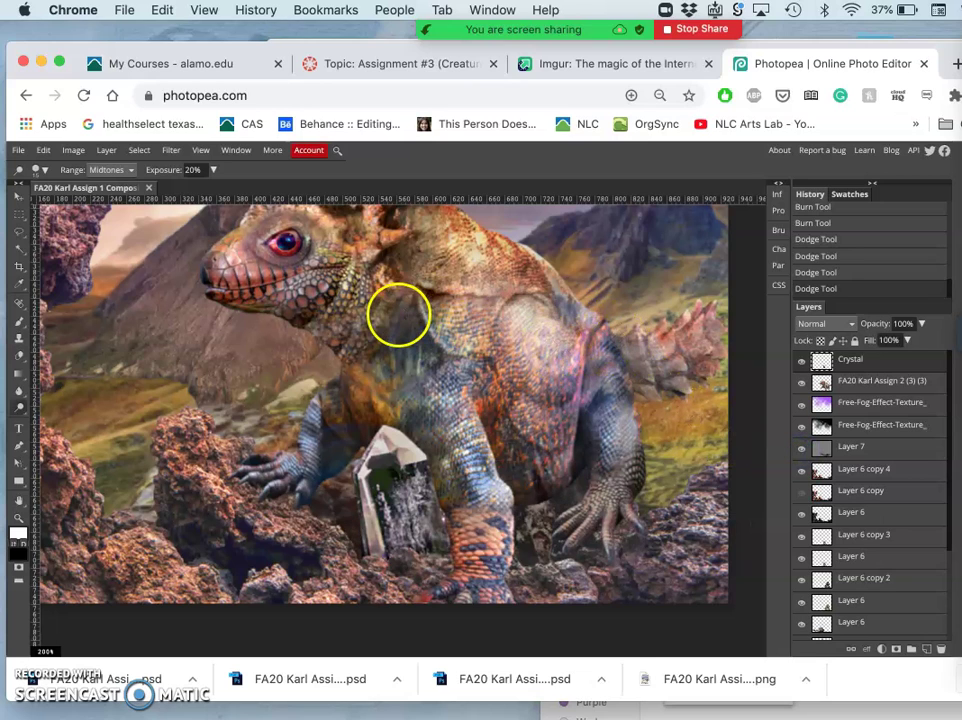
Add a new layer directly above the creature layer and fill it with solid gray.
key(super+minus)
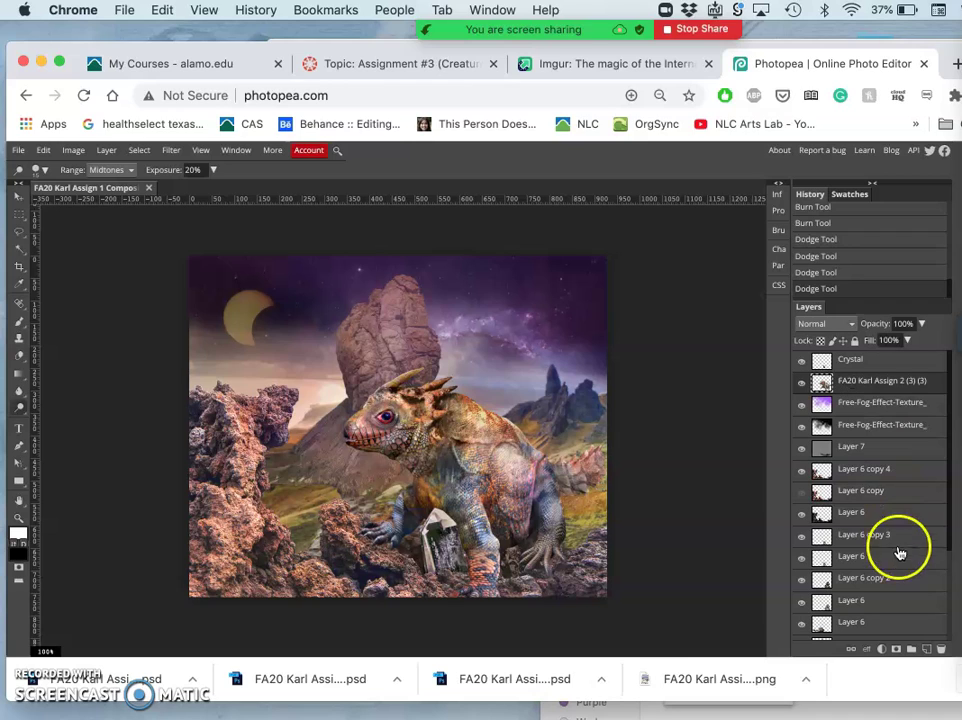
click(926, 649)
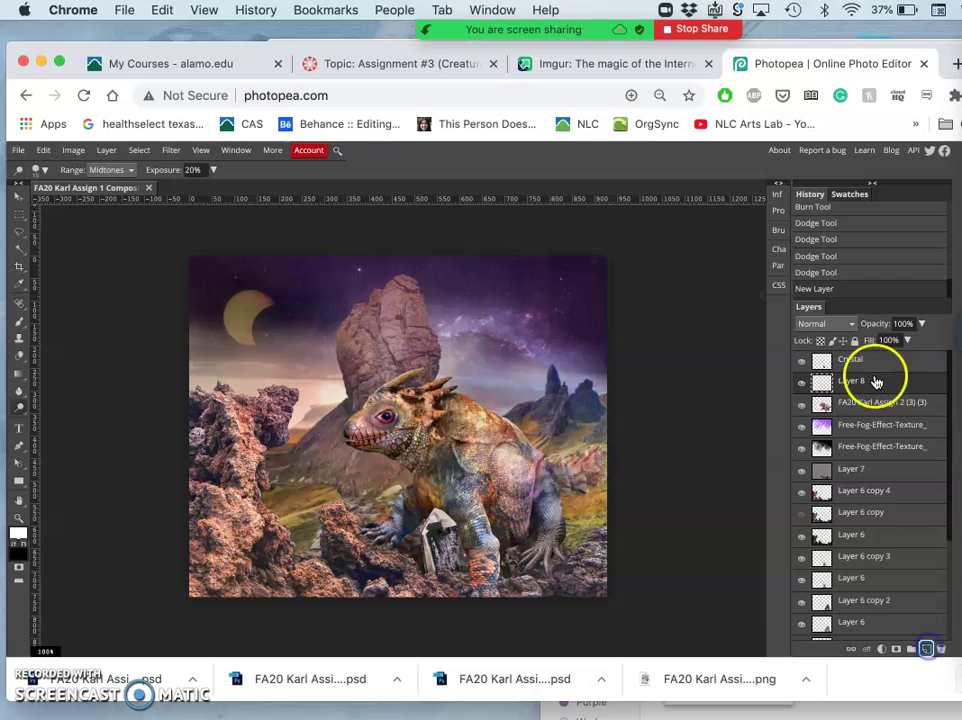
click(43, 150)
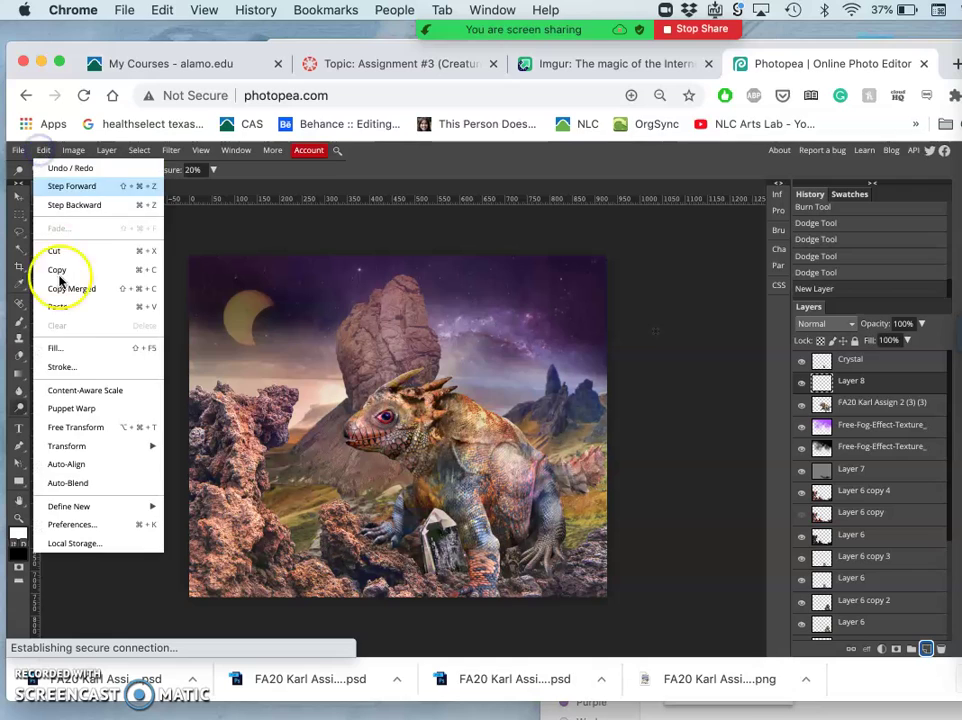
click(58, 349)
click(195, 326)
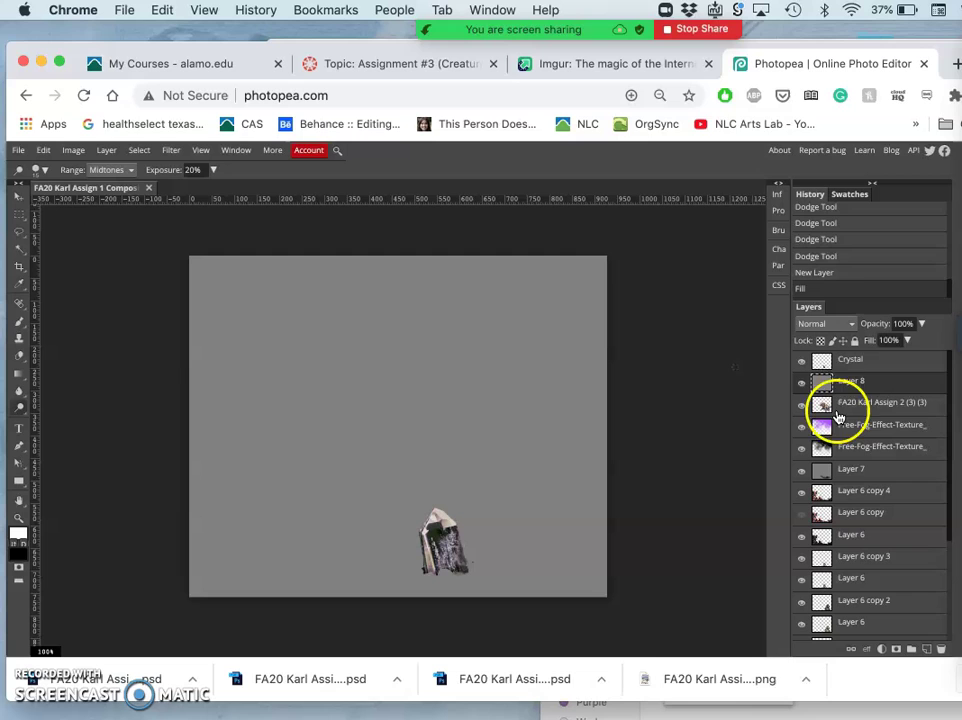
Hide the gray Layer 8 and select the empty area surrounding the creature on the creature layer with the Magic Wand.
click(801, 382)
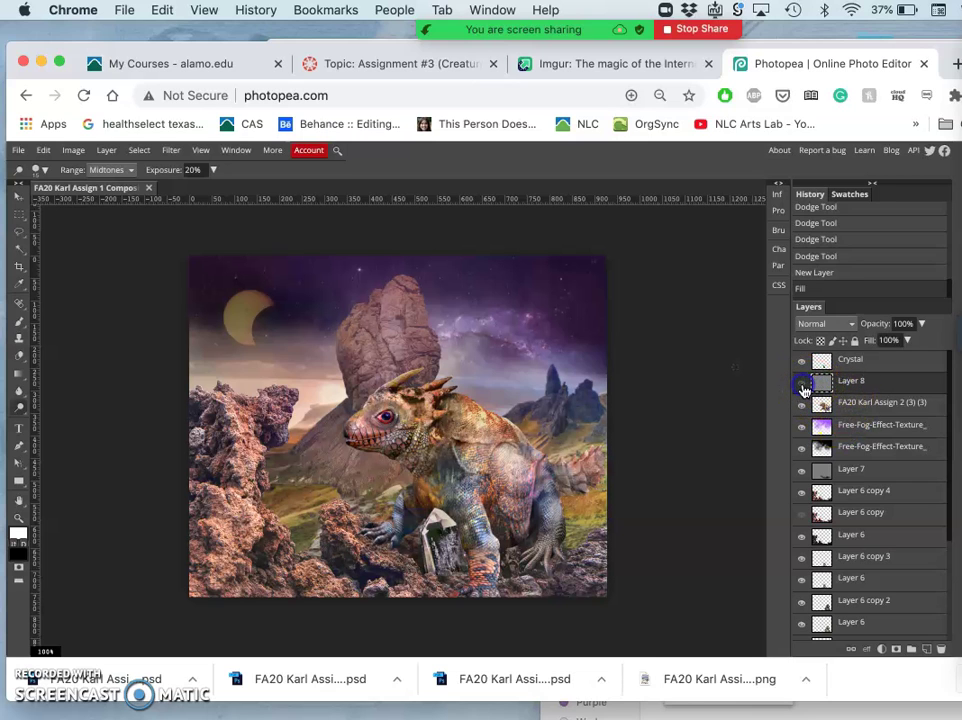
click(849, 409)
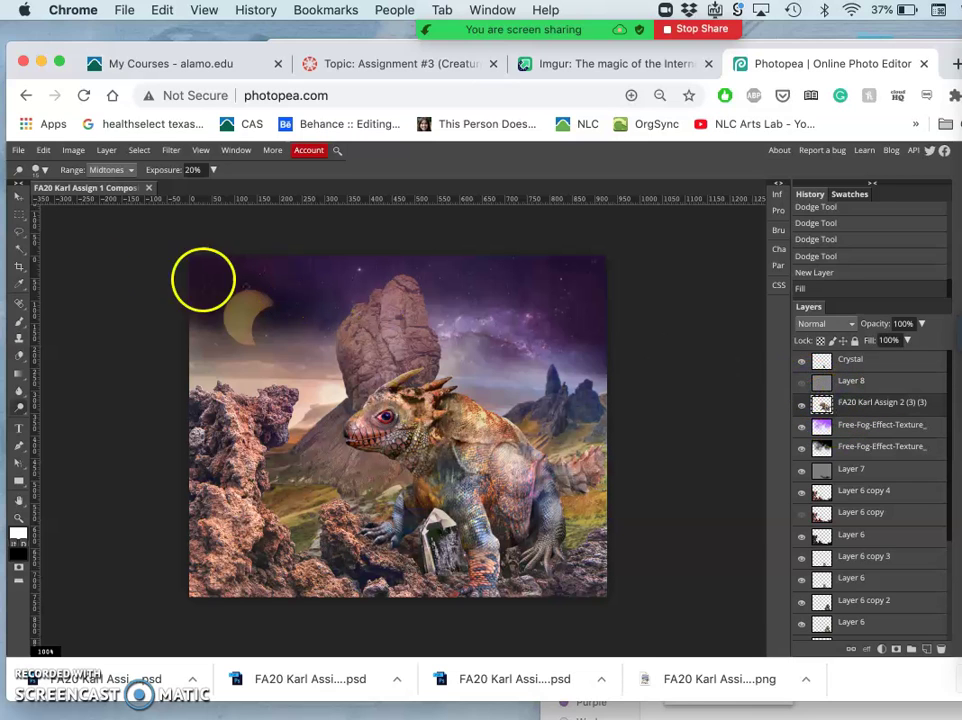
click(16, 250)
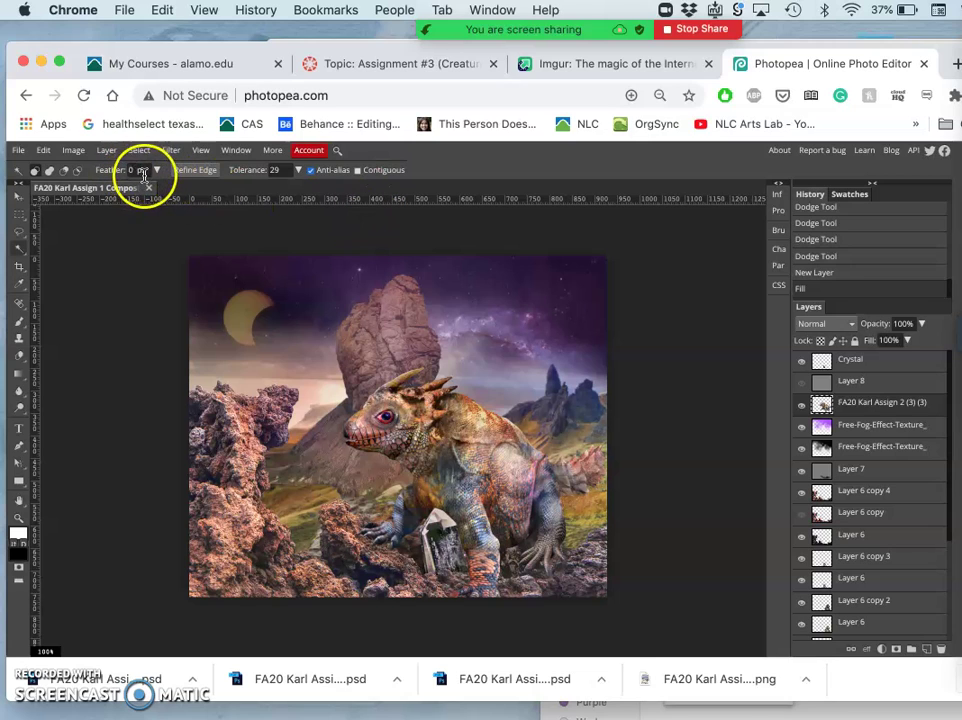
click(515, 363)
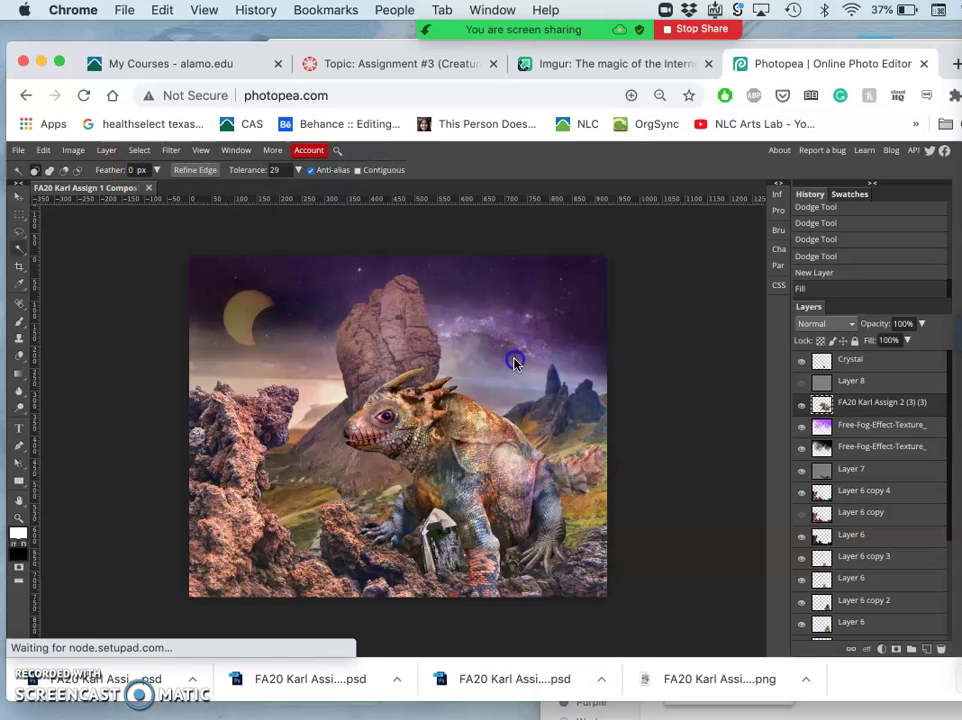
click(500, 377)
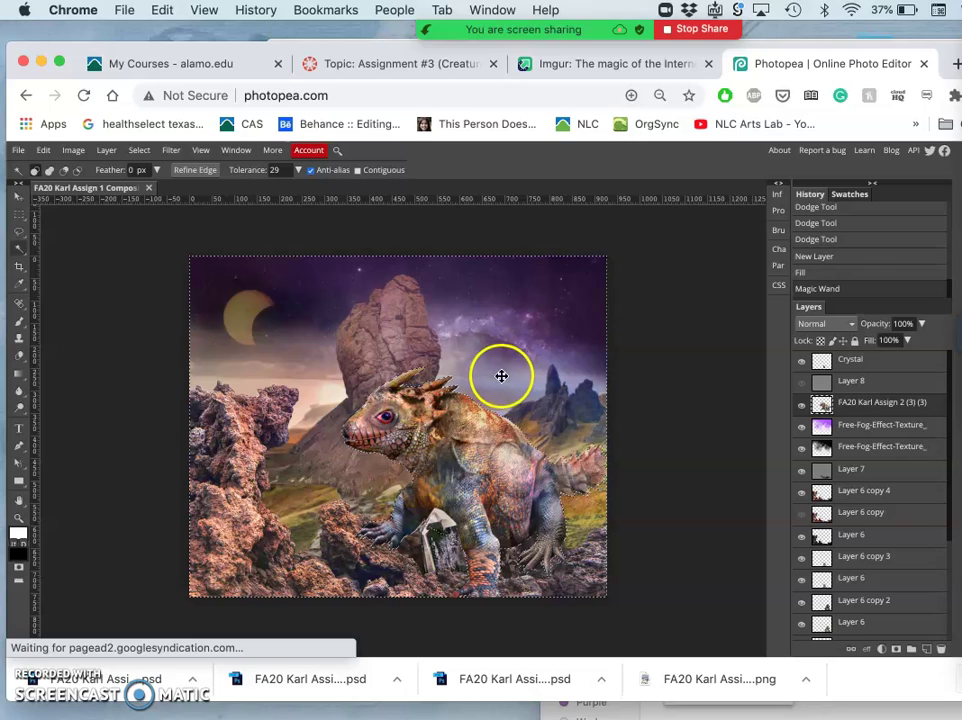
Inspect the selection outline around the creature's head, back, tail and feet.
scroll(500, 378, up, 5)
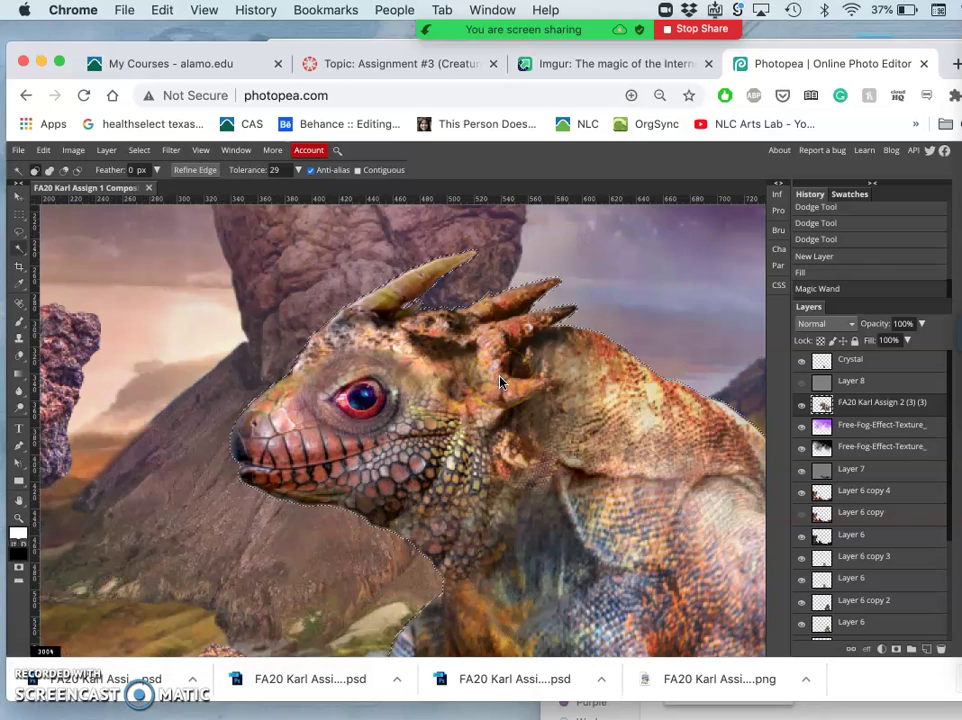
scroll(500, 378, down, 1)
scroll(500, 378, right, 1)
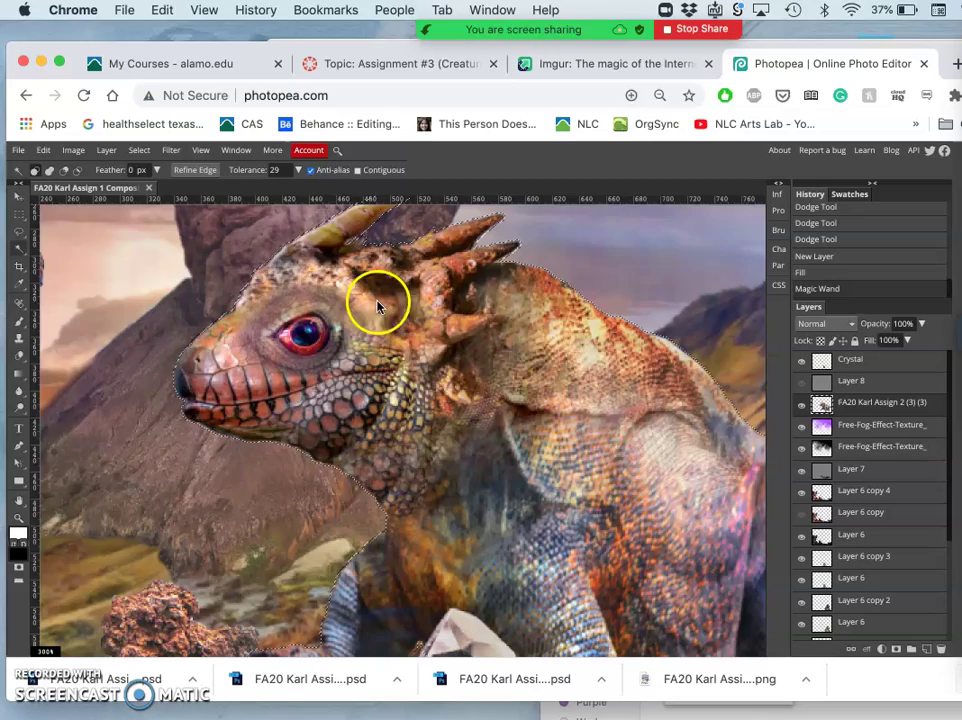
scroll(450, 368, right, 3)
scroll(450, 368, down, 1)
scroll(450, 371, down, 4)
scroll(450, 371, right, 2)
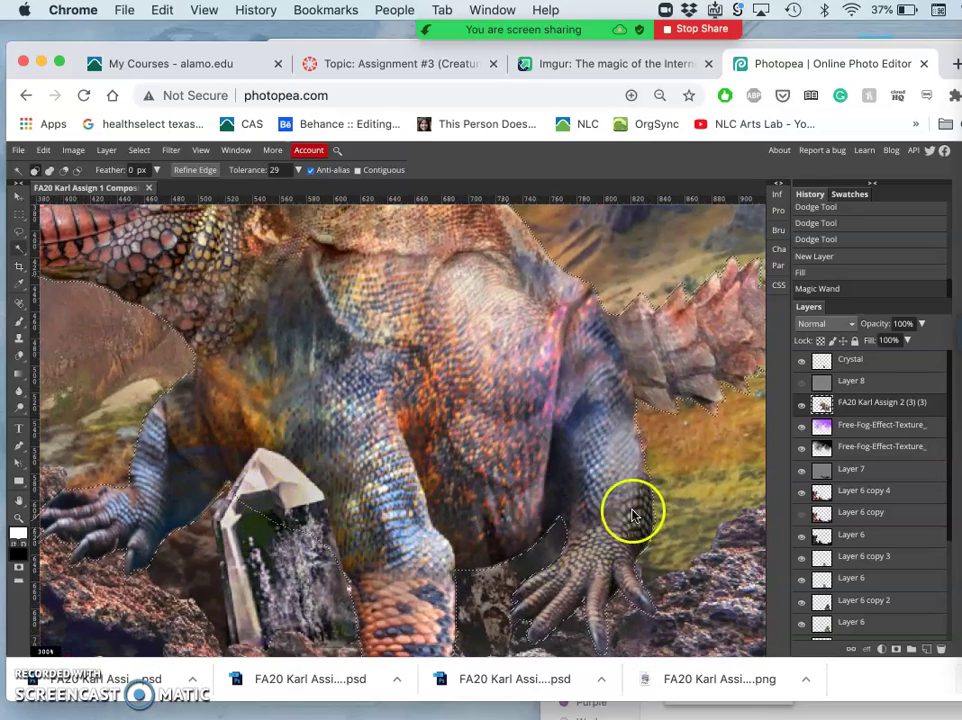
scroll(305, 348, down, 10)
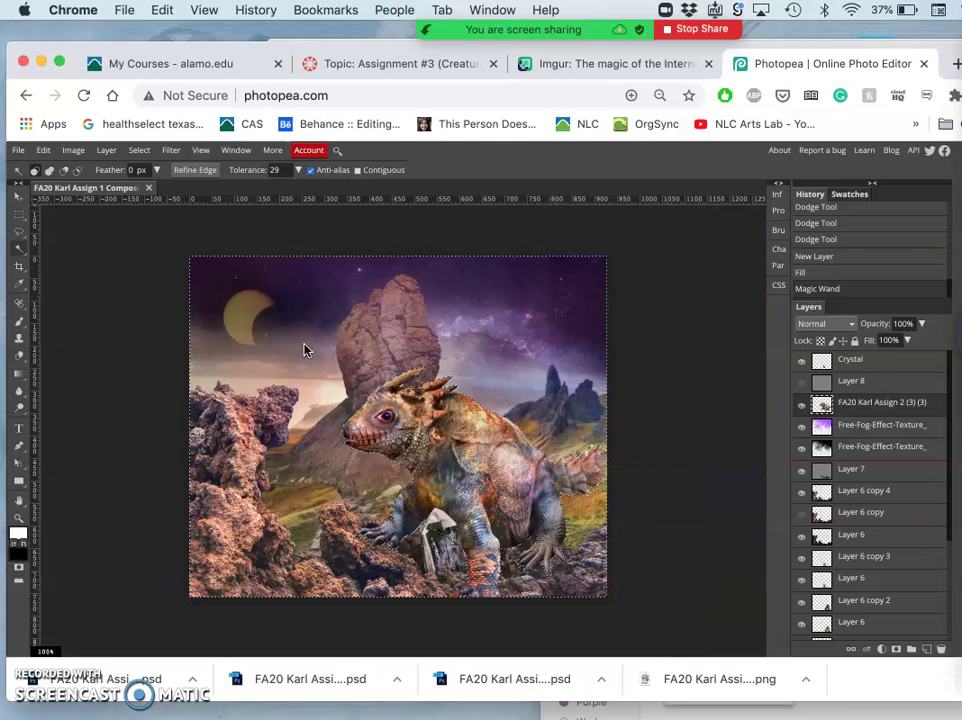
Show Layer 8, hide the Crystal layer, clear the gray outside the creature's outline on Layer 8, and deselect.
click(801, 382)
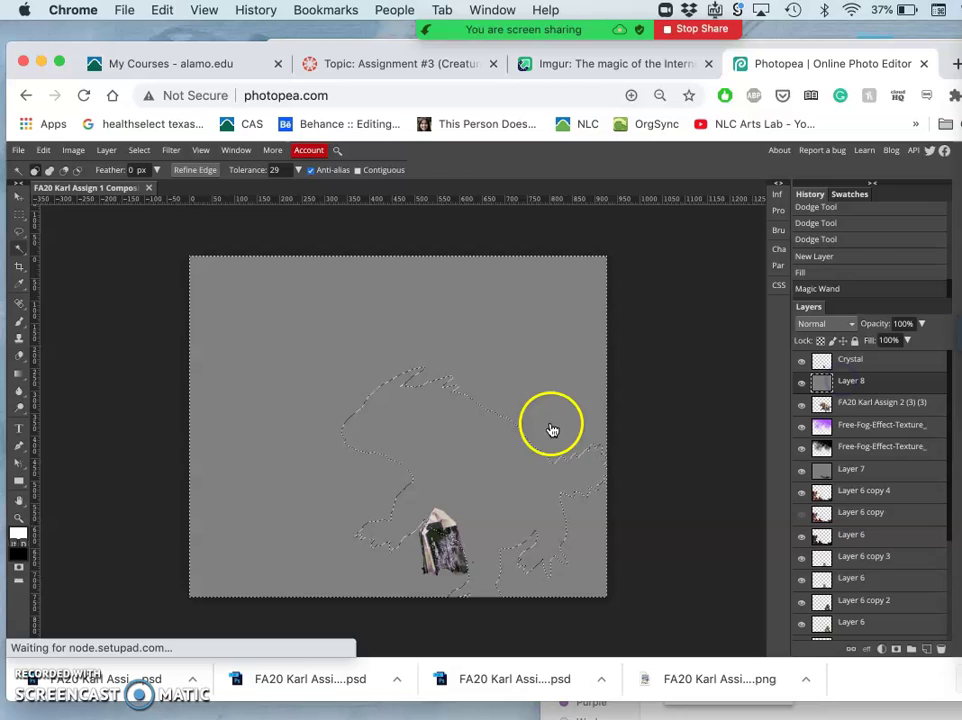
click(801, 364)
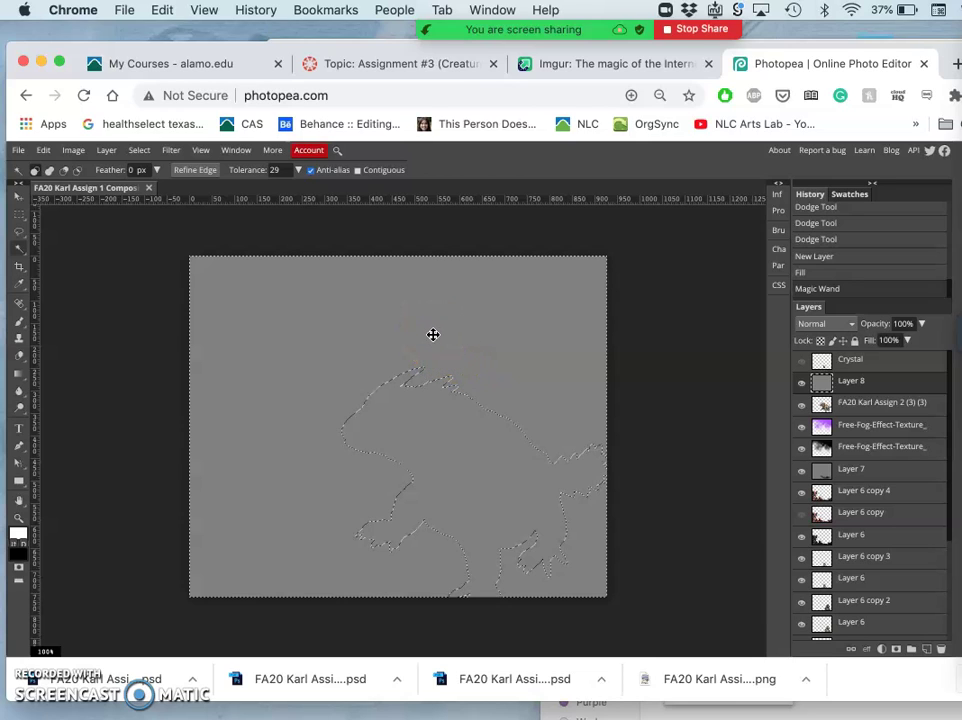
key(Delete)
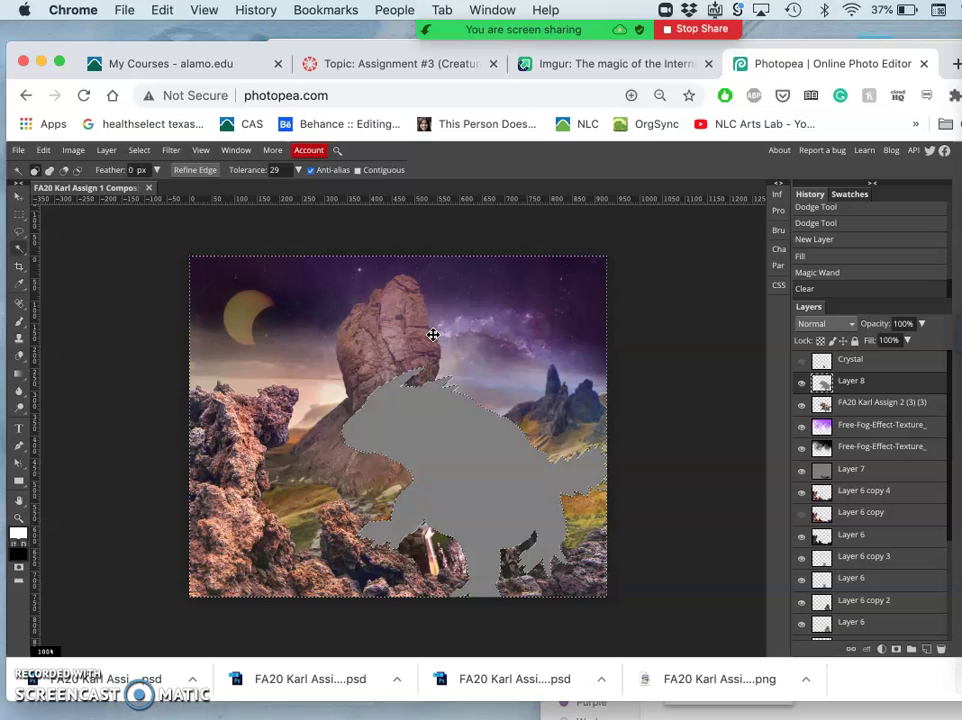
click(22, 236)
click(129, 350)
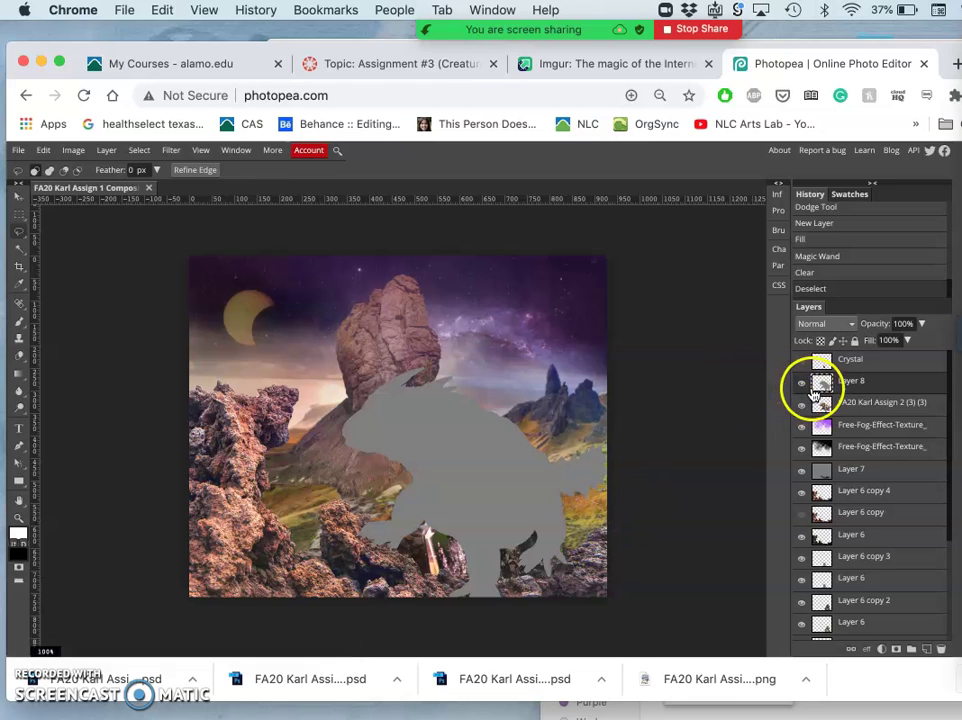
Set Layer 8's blend mode to Overlay and dodge over the creature's tail in the Midtones range at 20% exposure.
click(822, 323)
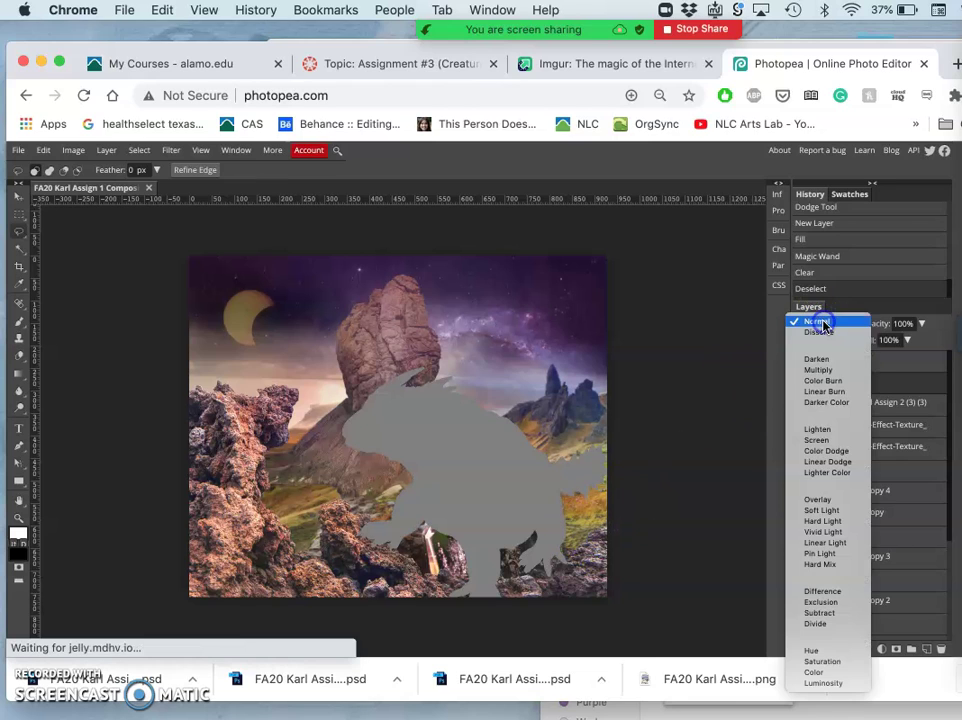
click(828, 500)
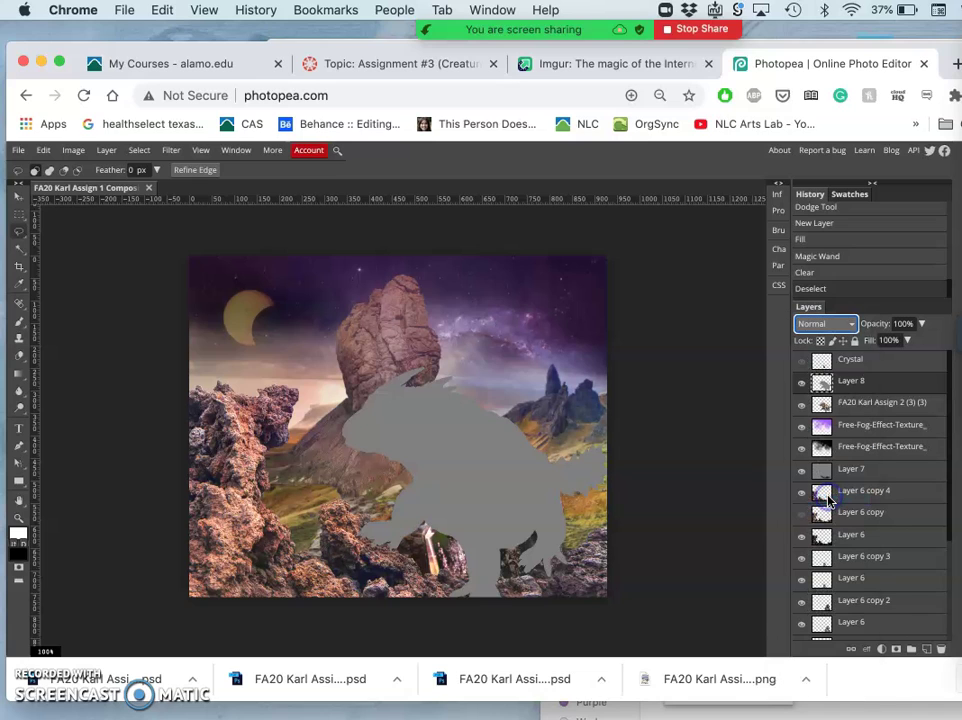
key(o)
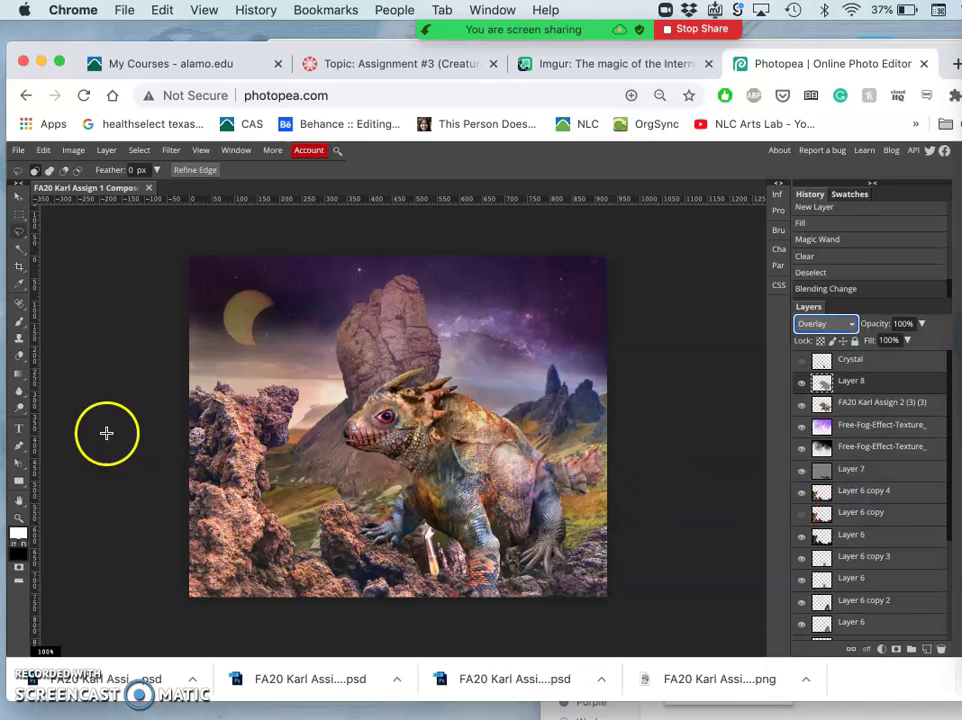
click(19, 406)
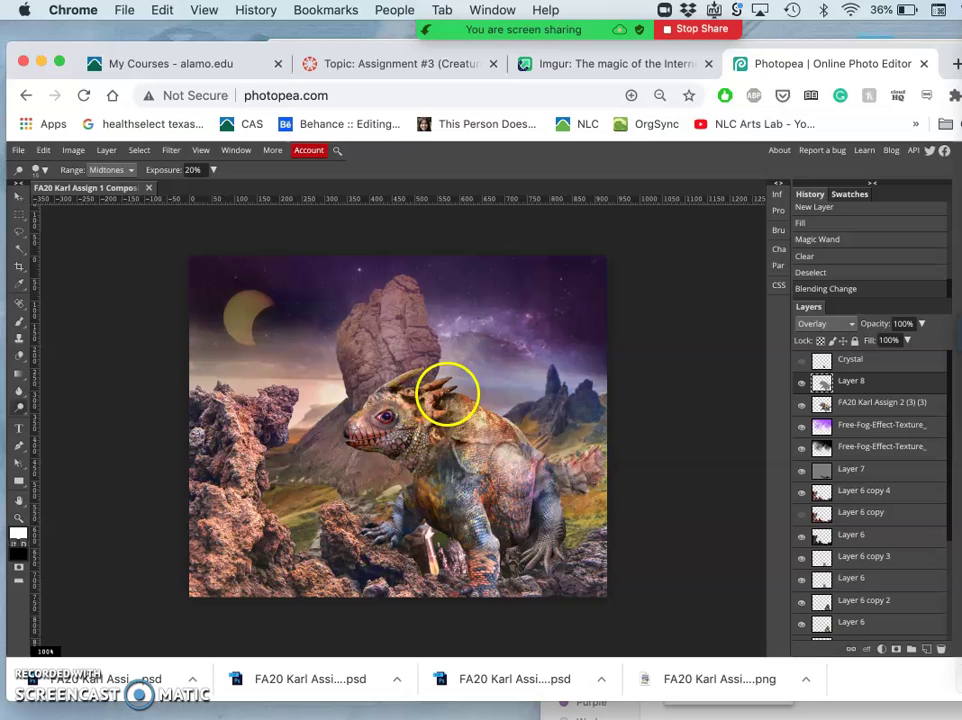
drag(561, 446, 562, 470)
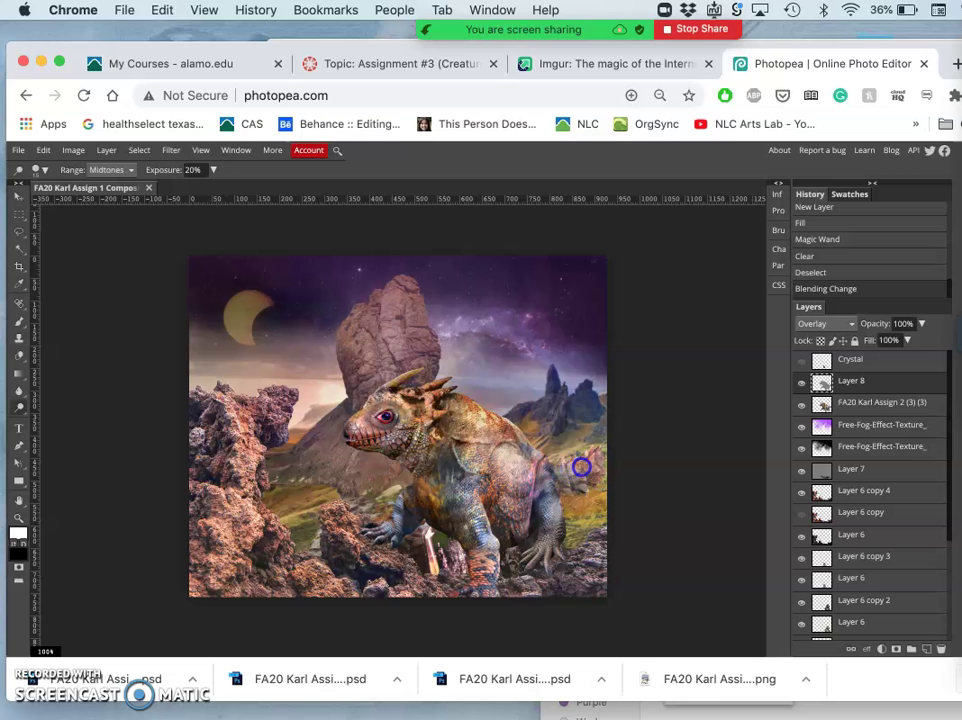
drag(583, 467, 585, 466)
Hide the Overlay Layer 8 and reselect the background around the creature from the creature layer with the Magic Wand.
key(super+plus)
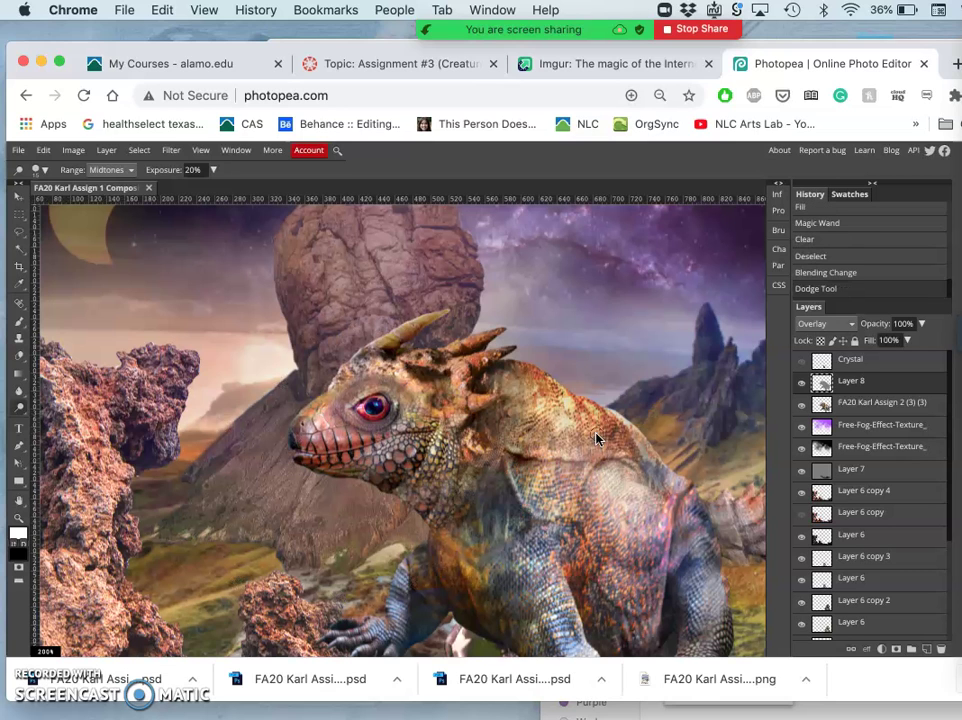
scroll(597, 438, right, 5)
scroll(597, 438, down, 2)
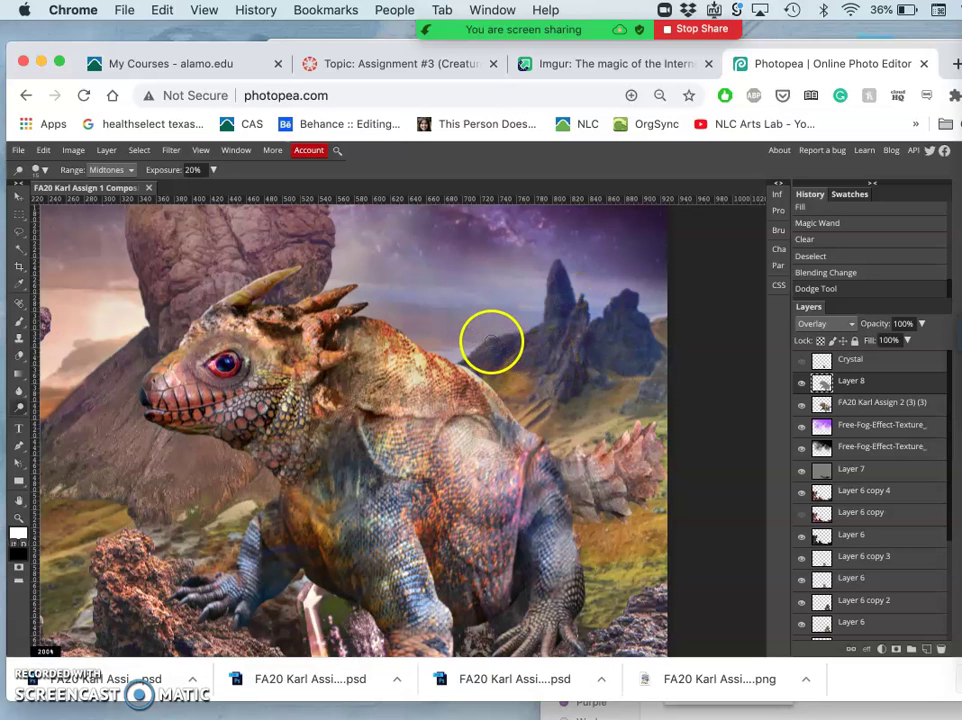
click(800, 384)
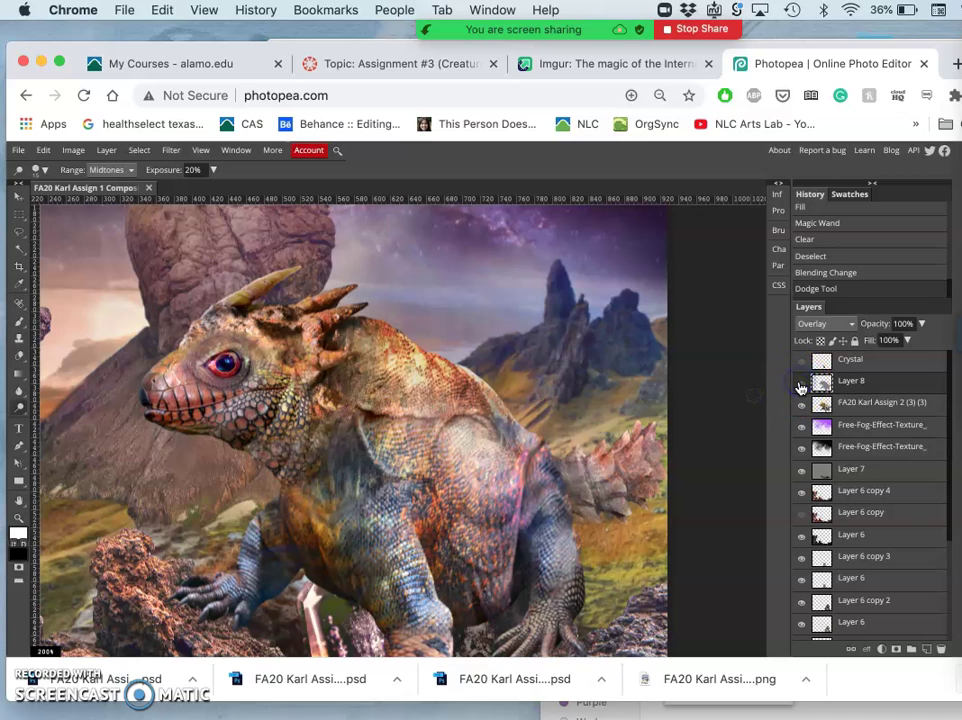
click(831, 405)
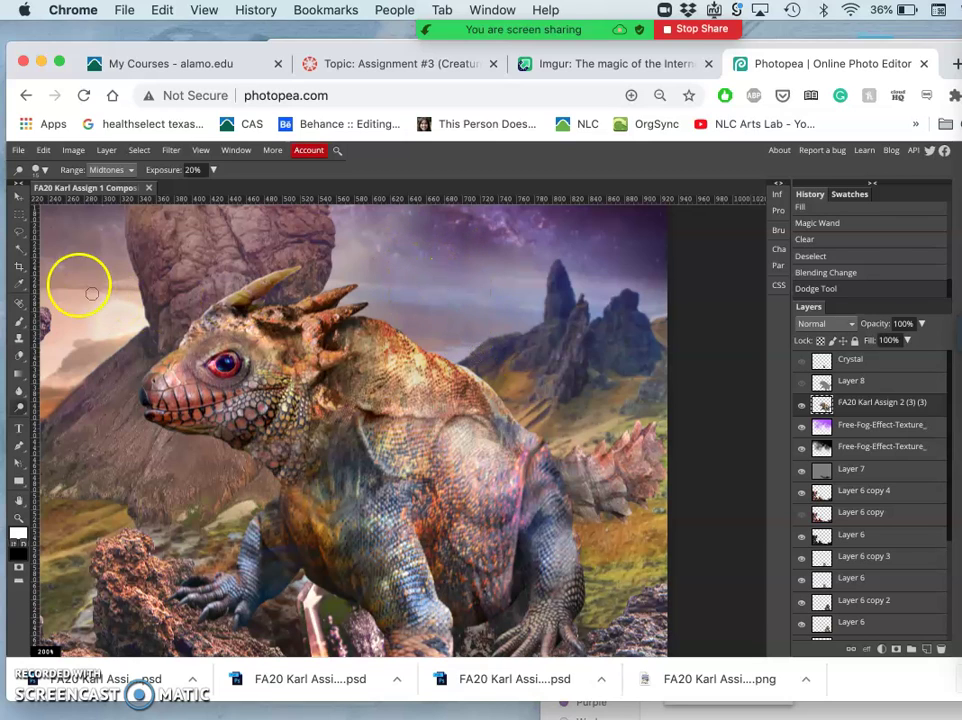
click(19, 249)
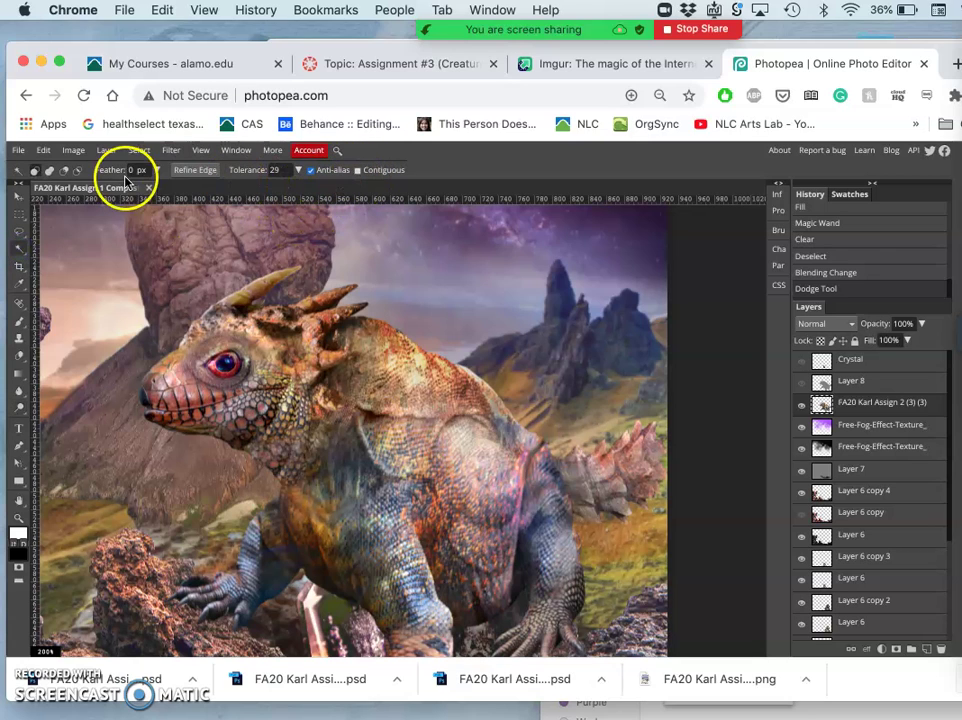
click(510, 300)
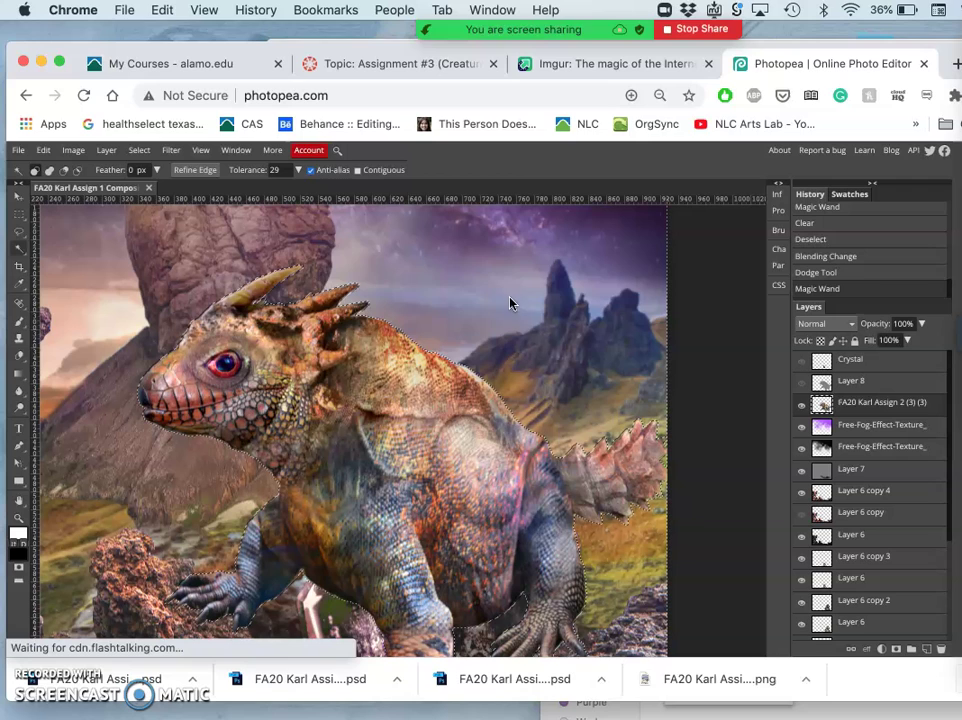
Hide the creature layer, show Layer 8, and set Layer 8's blend mode to Normal.
click(802, 401)
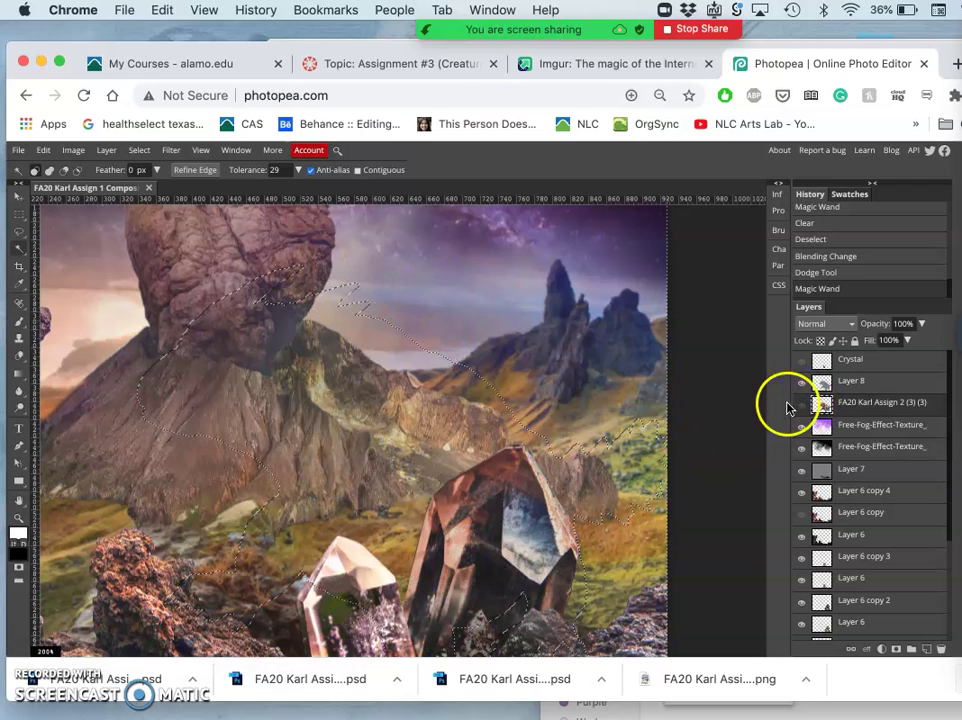
click(800, 408)
click(800, 408)
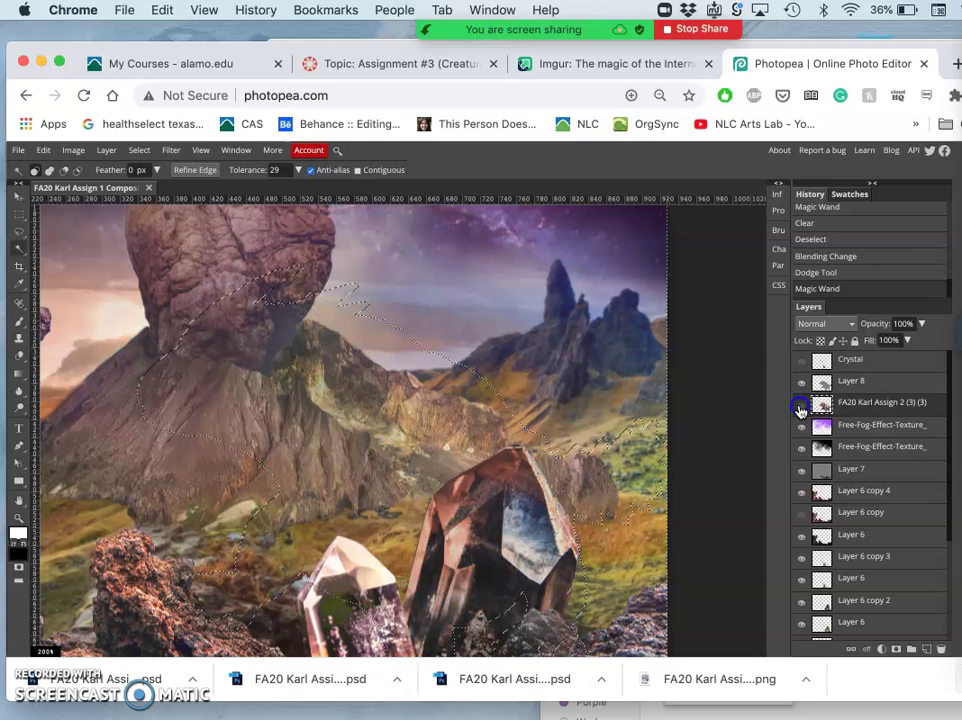
click(801, 470)
click(850, 381)
scroll(826, 325, down, 12)
click(826, 325)
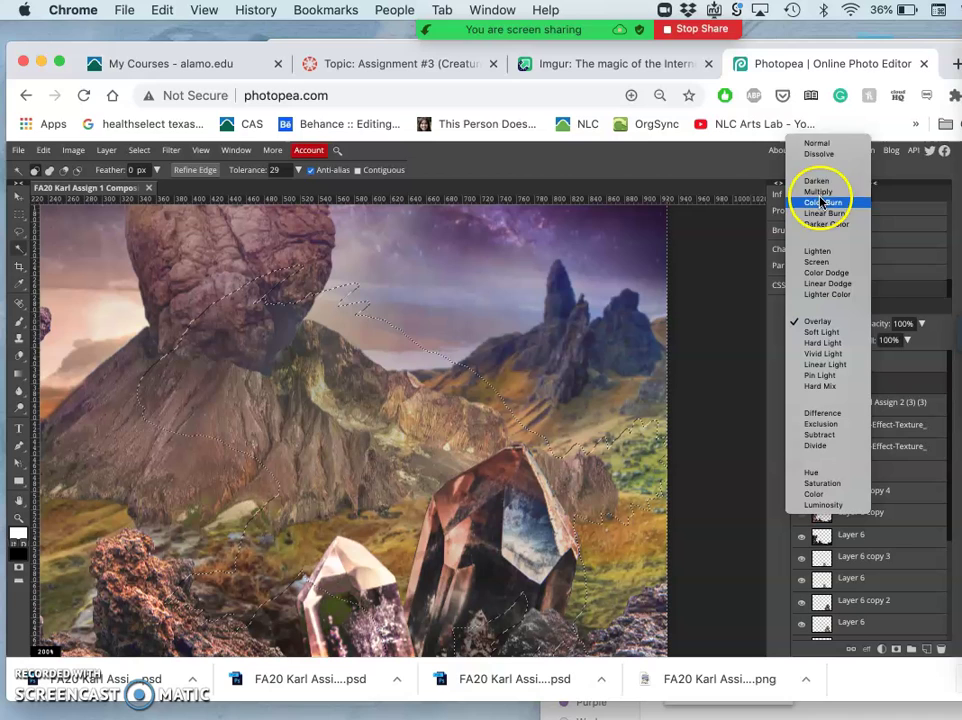
click(818, 145)
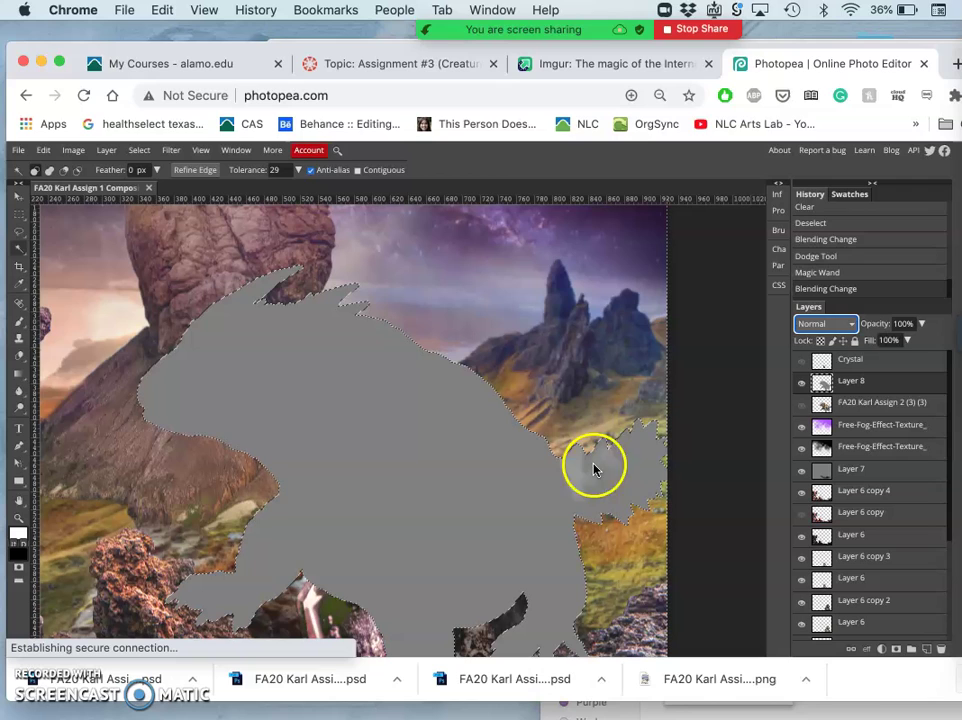
Dodge the tail area on gray Layer 8 with a 15 px brush at 6% hardness, clearing the selection.
click(18, 407)
click(38, 170)
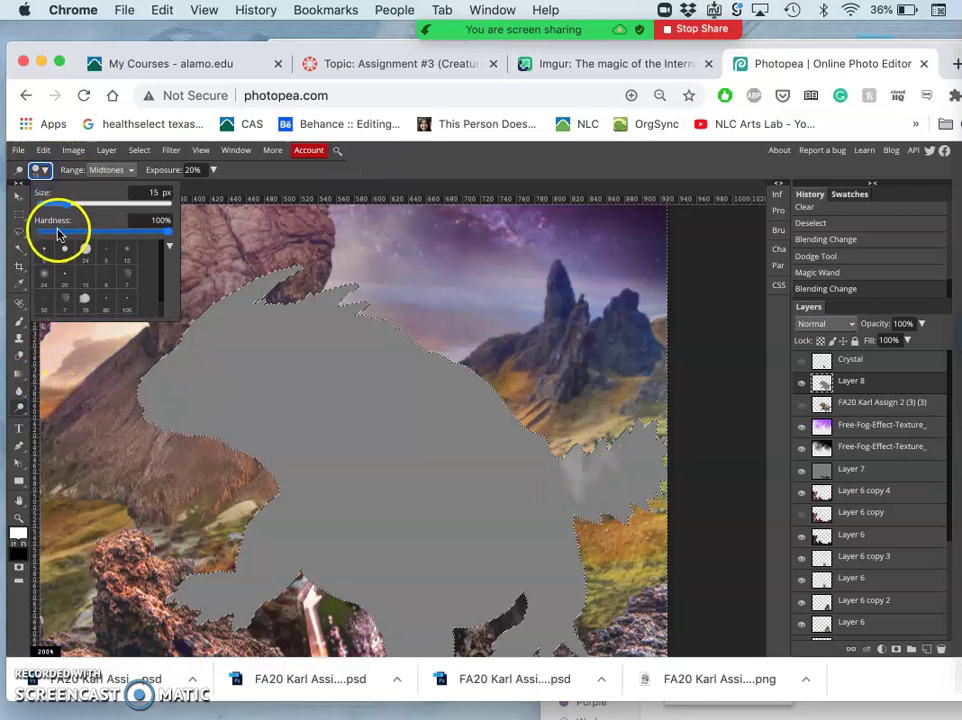
click(47, 232)
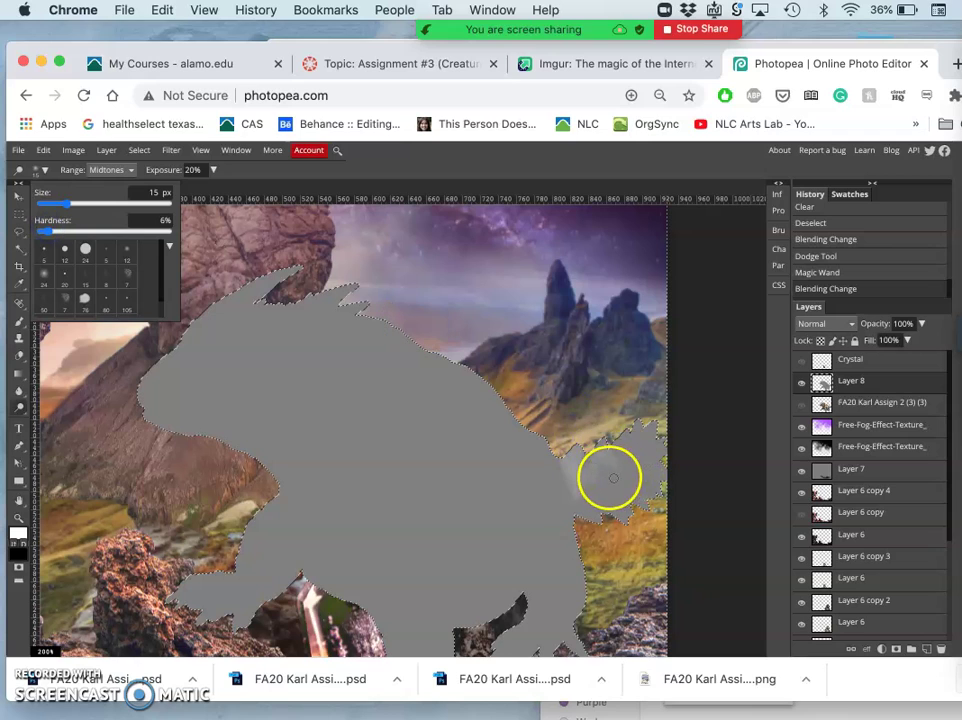
click(582, 465)
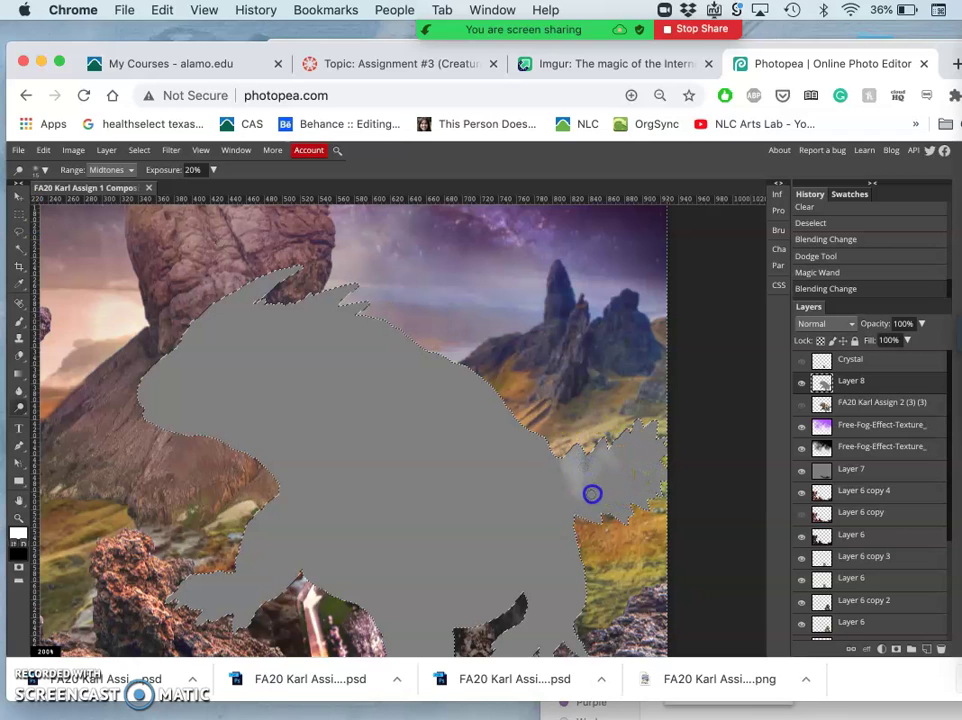
key(super+d)
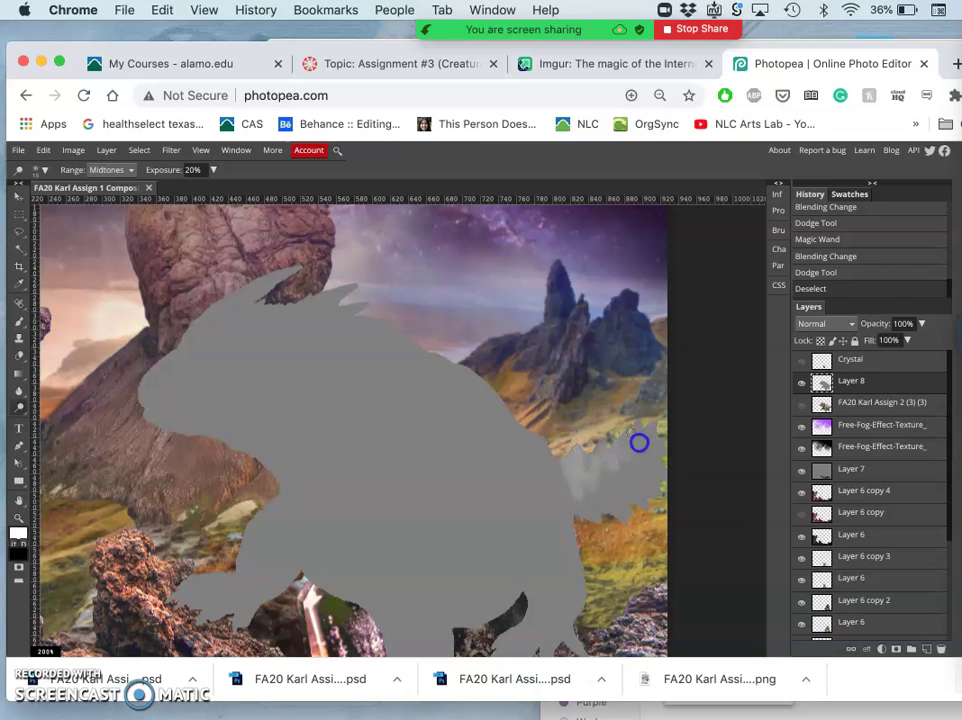
click(605, 484)
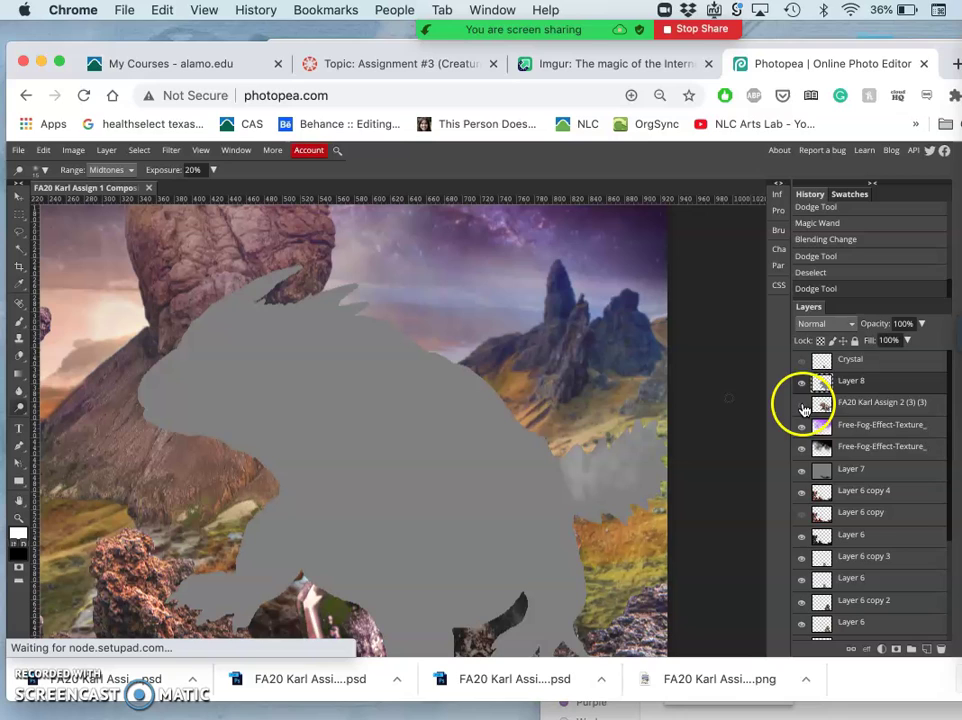
Set Layer 8's blend mode to Overlay, show the creature layer, and toggle Layer 8 to compare the shading.
click(816, 323)
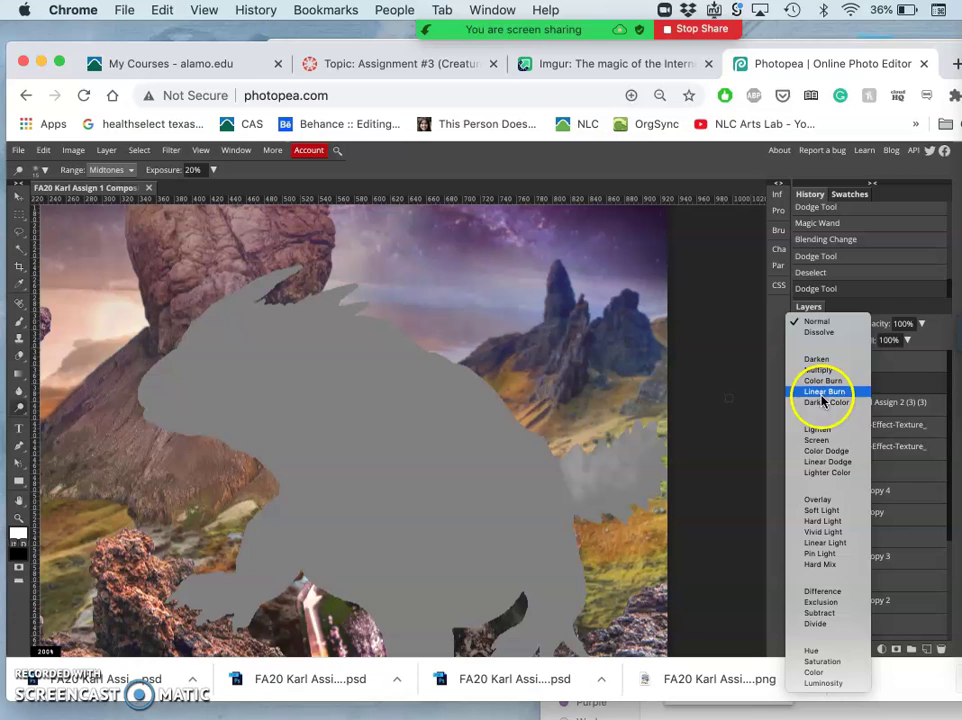
click(820, 499)
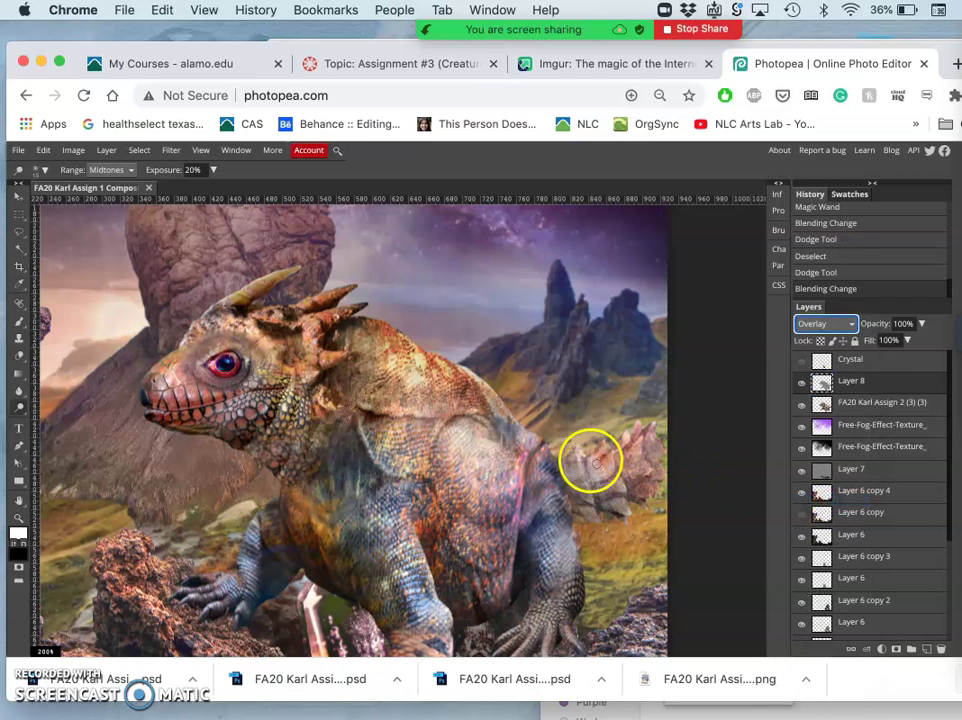
click(802, 383)
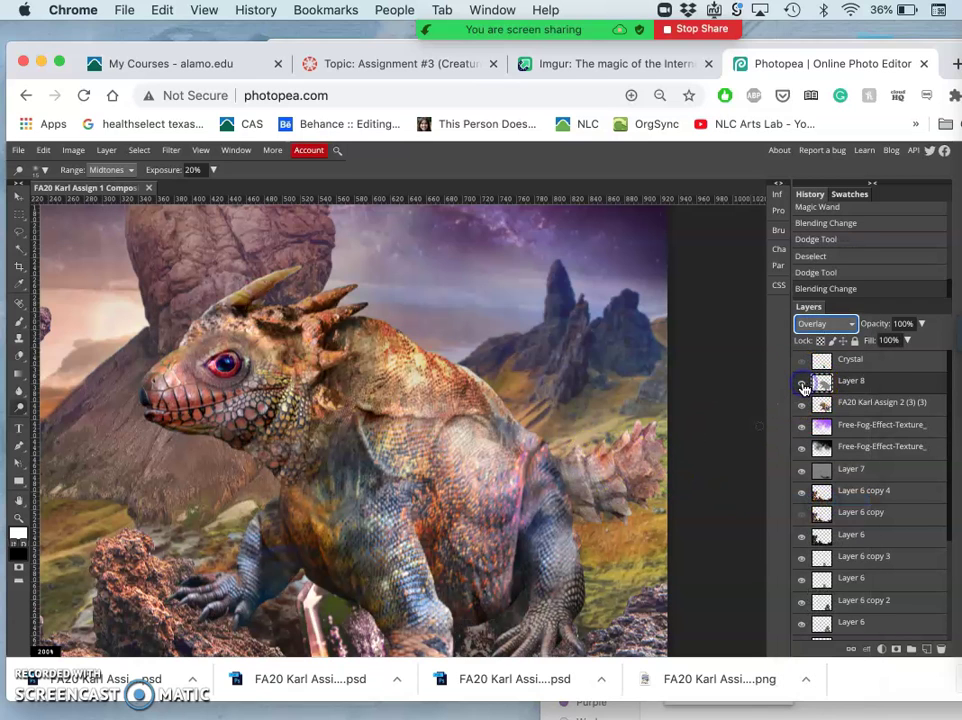
click(803, 385)
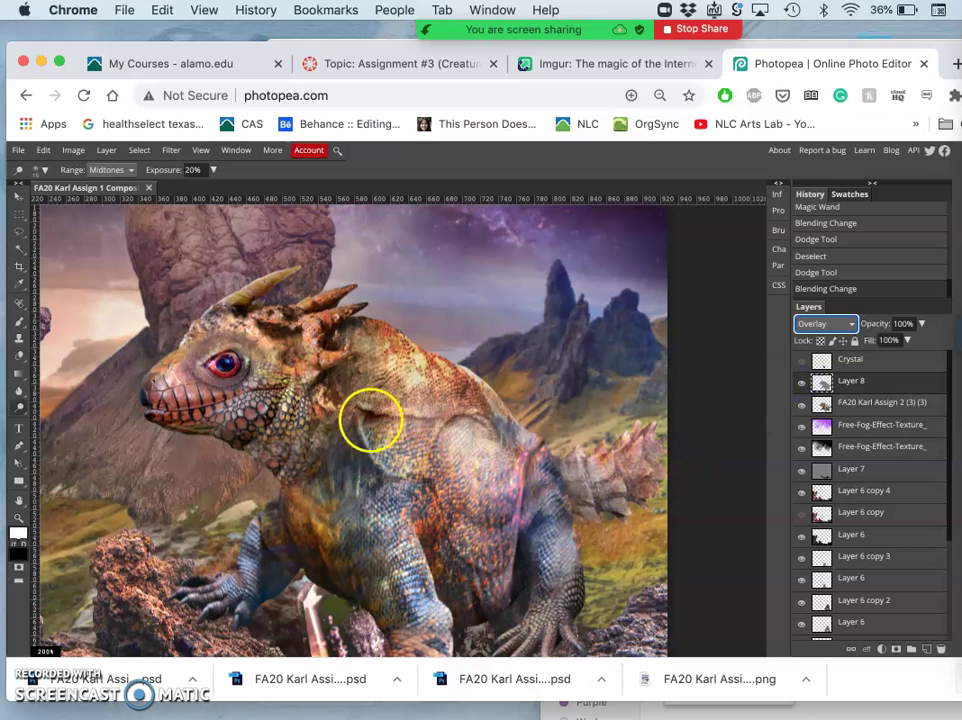
Dodge highlights over the creature's horn and the spikes on top of its head at 20% exposure.
mouse_move(370, 420)
mouse_down()
mouse_move(261, 337)
mouse_move(205, 335)
mouse_move(196, 352)
mouse_move(65, 378)
mouse_move(81, 346)
mouse_move(190, 322)
mouse_move(185, 283)
mouse_up()
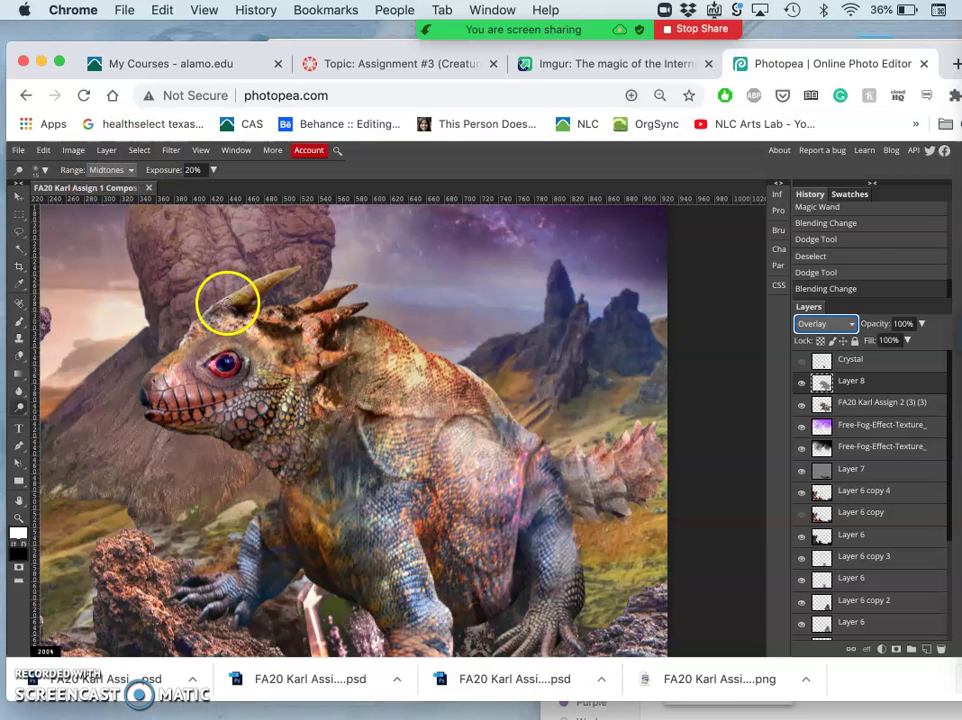
drag(228, 302, 271, 284)
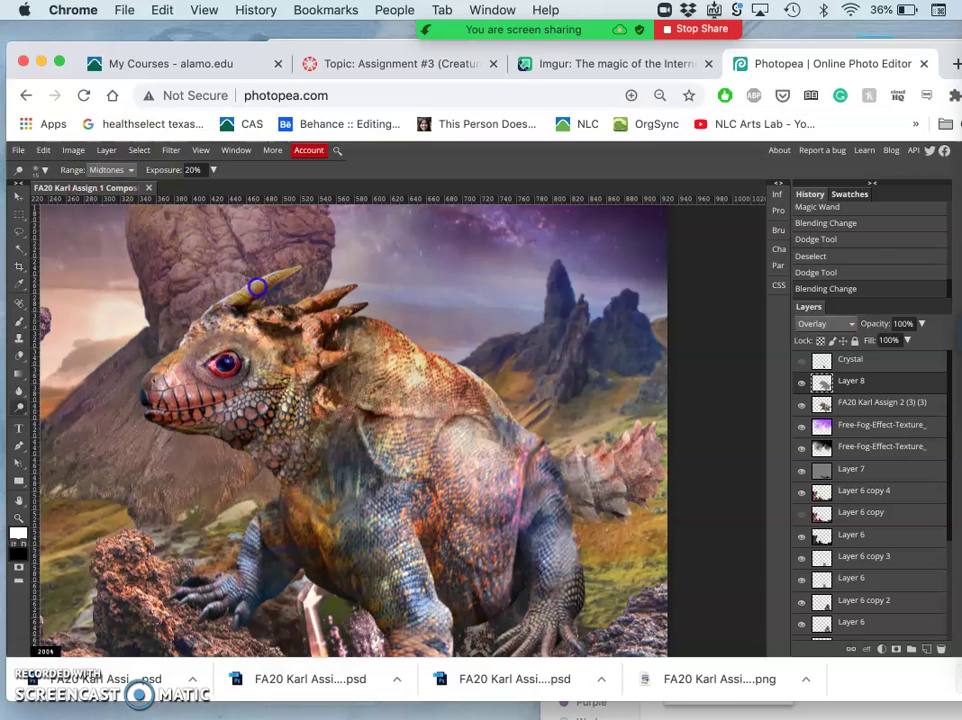
mouse_move(220, 310)
mouse_down()
mouse_move(298, 269)
mouse_move(244, 297)
mouse_move(310, 302)
mouse_up()
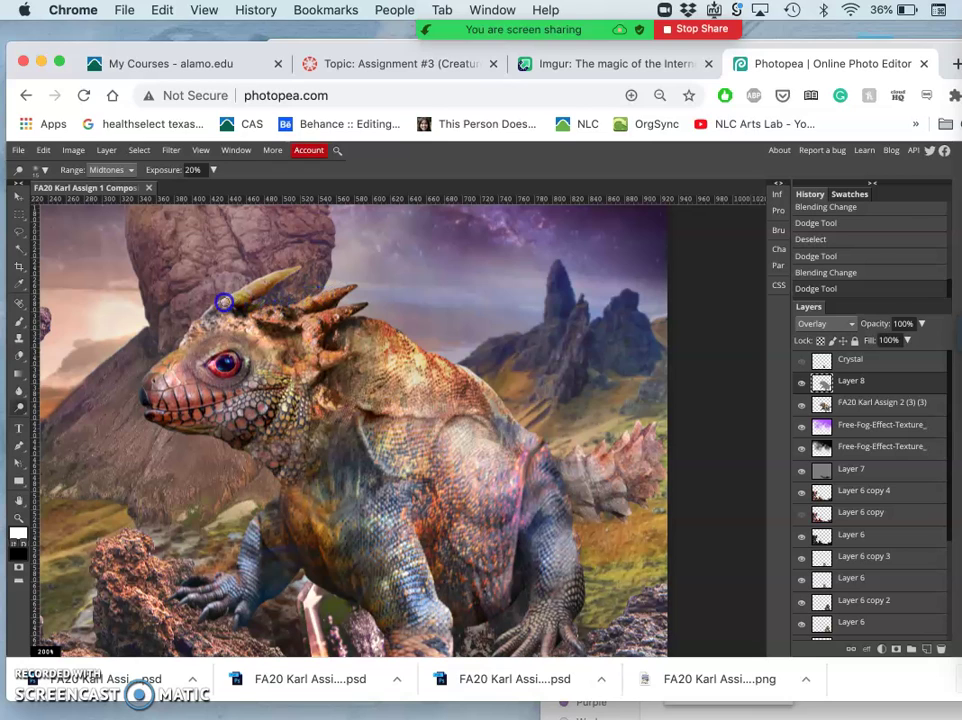
mouse_move(243, 310)
mouse_down()
mouse_move(289, 332)
mouse_move(371, 367)
mouse_move(316, 341)
mouse_up()
Burn shadows under the creature's throat and on its front foot, using the Midtones range at 20% exposure.
scroll(316, 341, down, 1)
scroll(316, 341, left, 1)
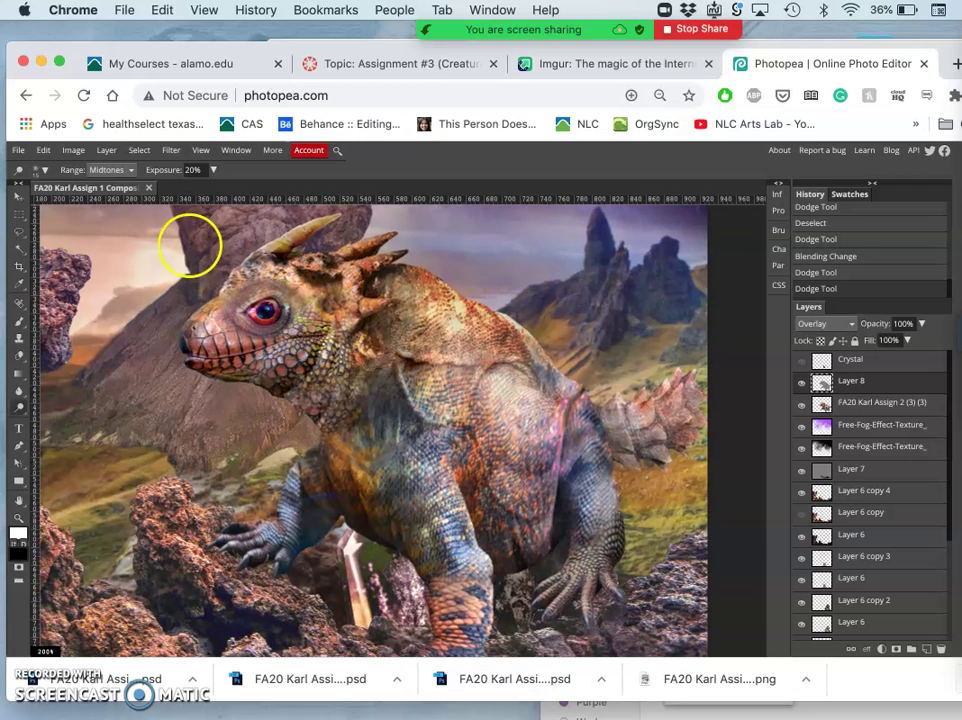
drag(90, 333, 38, 250)
click(19, 407)
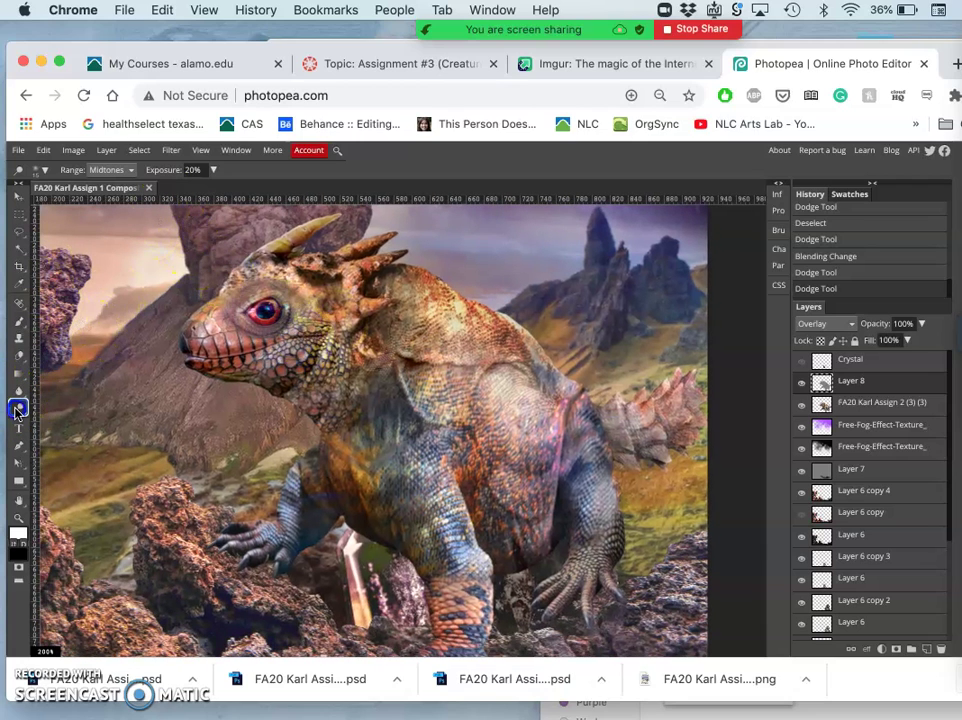
click(68, 431)
drag(68, 432, 68, 432)
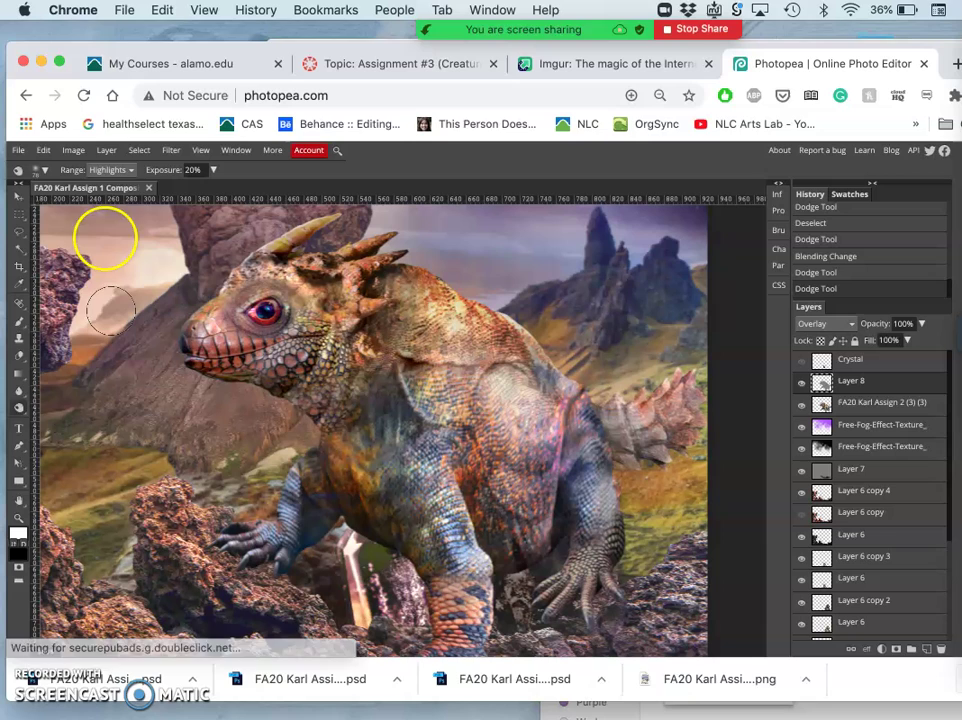
click(124, 171)
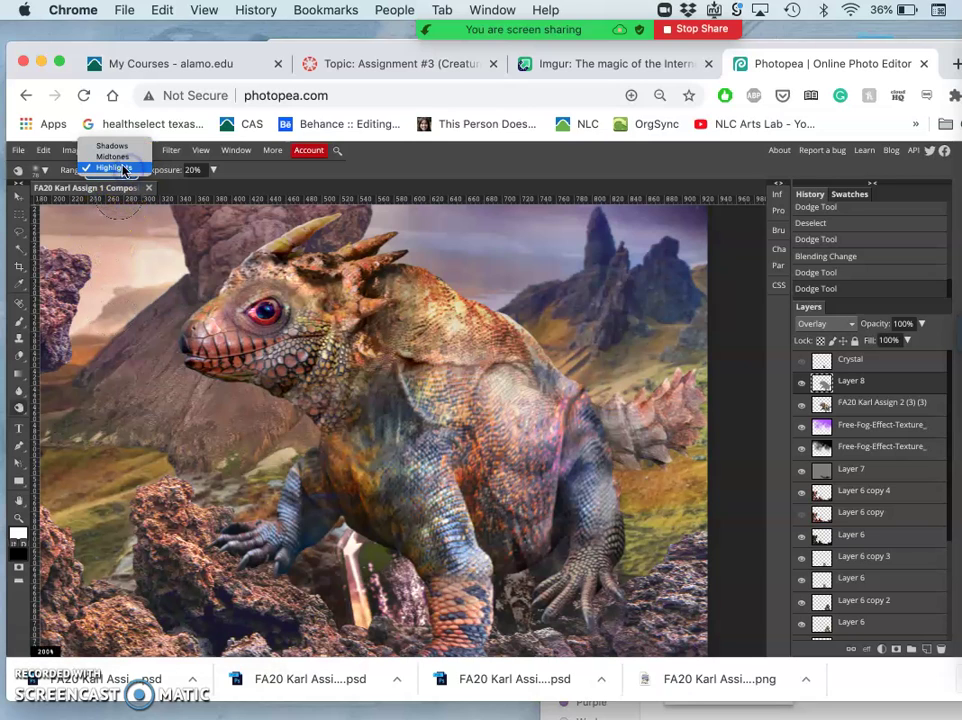
click(112, 157)
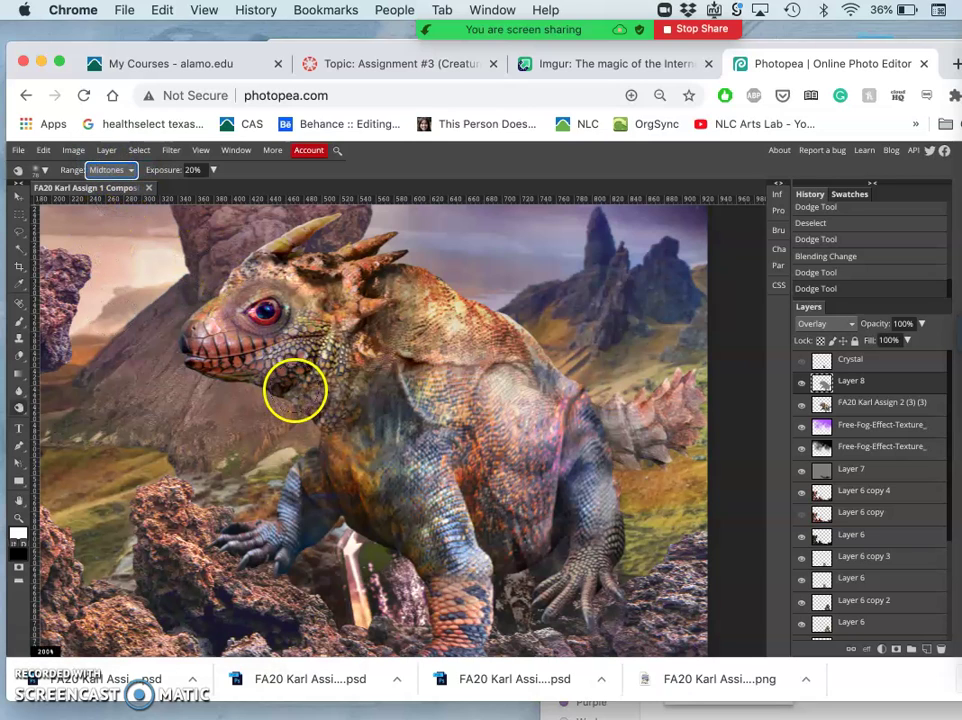
drag(295, 390, 301, 399)
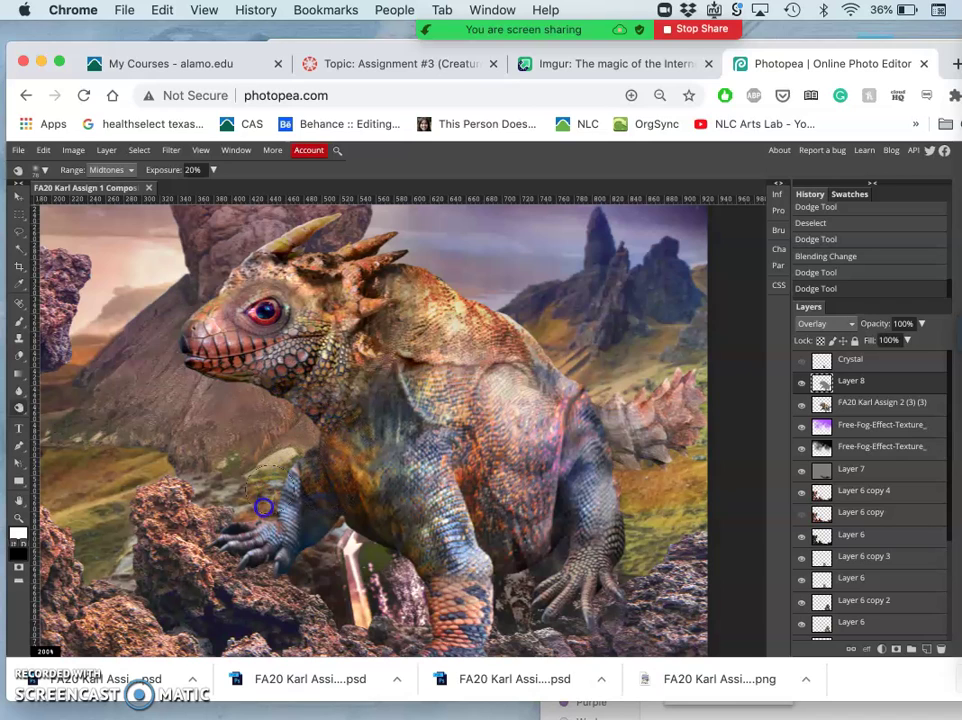
drag(256, 513, 192, 388)
click(235, 550)
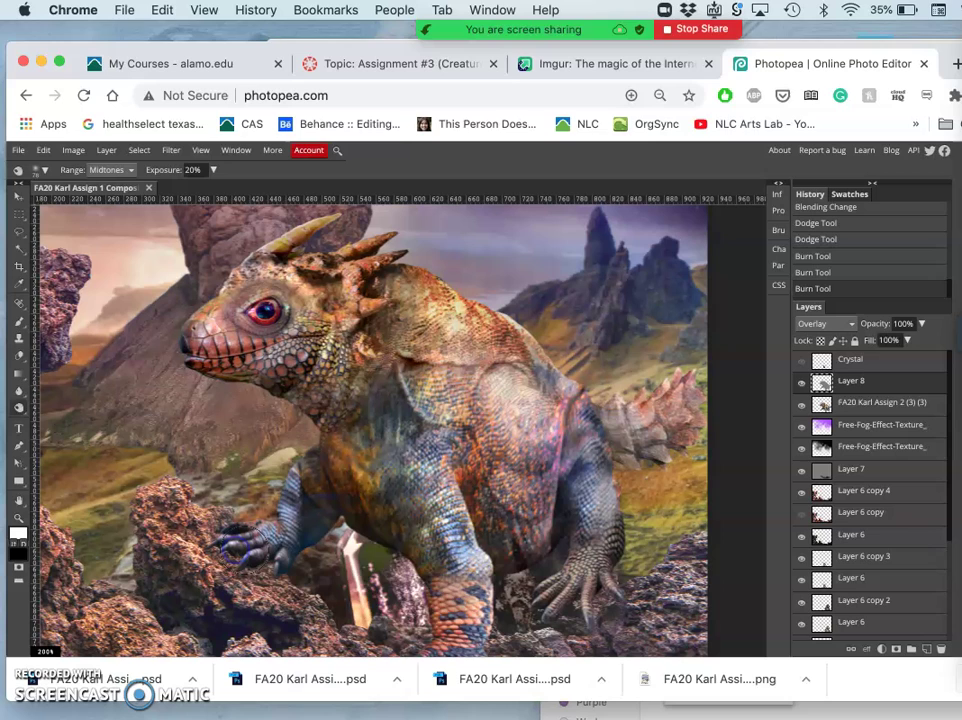
Burn shadows around the creature's belly, hind foot and lower tail on Layer 8, and undo the last stroke.
click(424, 562)
drag(588, 563, 599, 567)
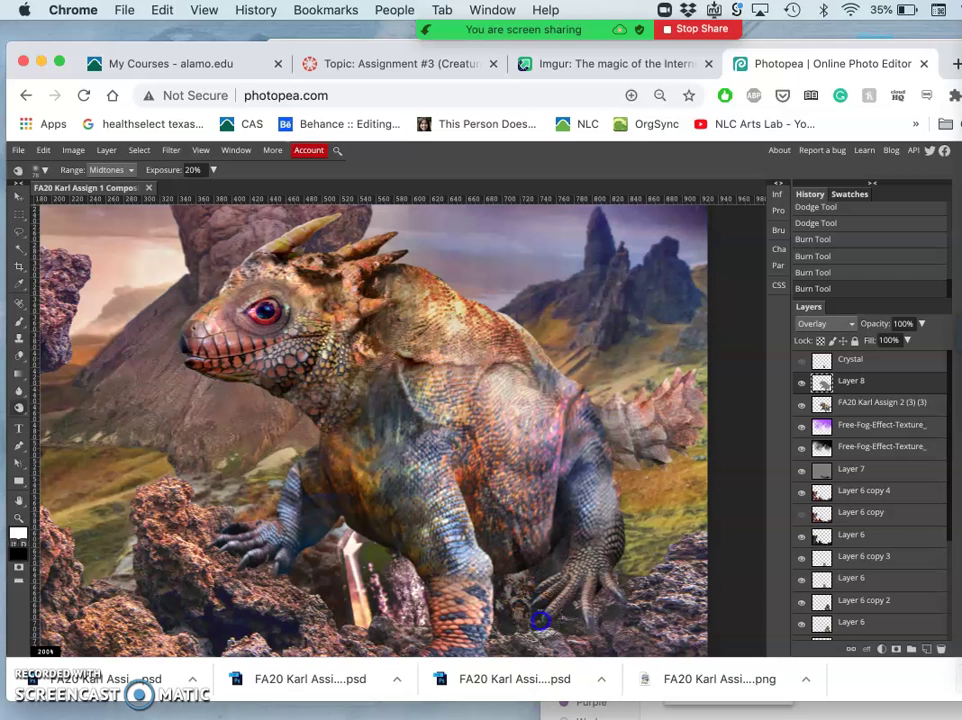
click(627, 559)
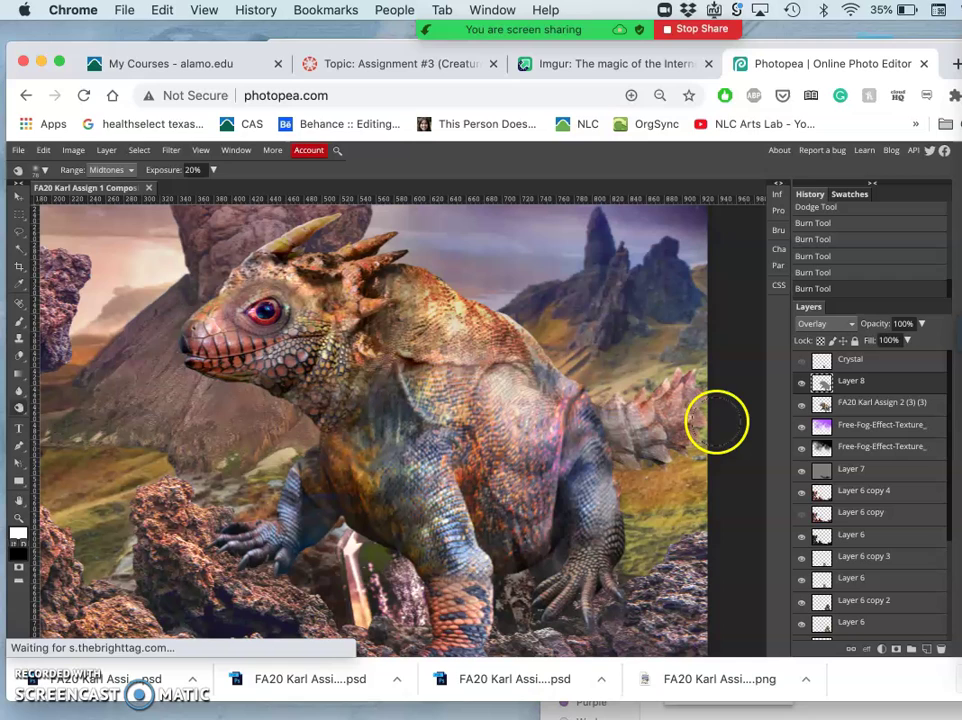
drag(712, 417, 705, 425)
mouse_move(661, 465)
mouse_down()
mouse_move(628, 473)
mouse_move(614, 452)
mouse_move(720, 414)
mouse_up()
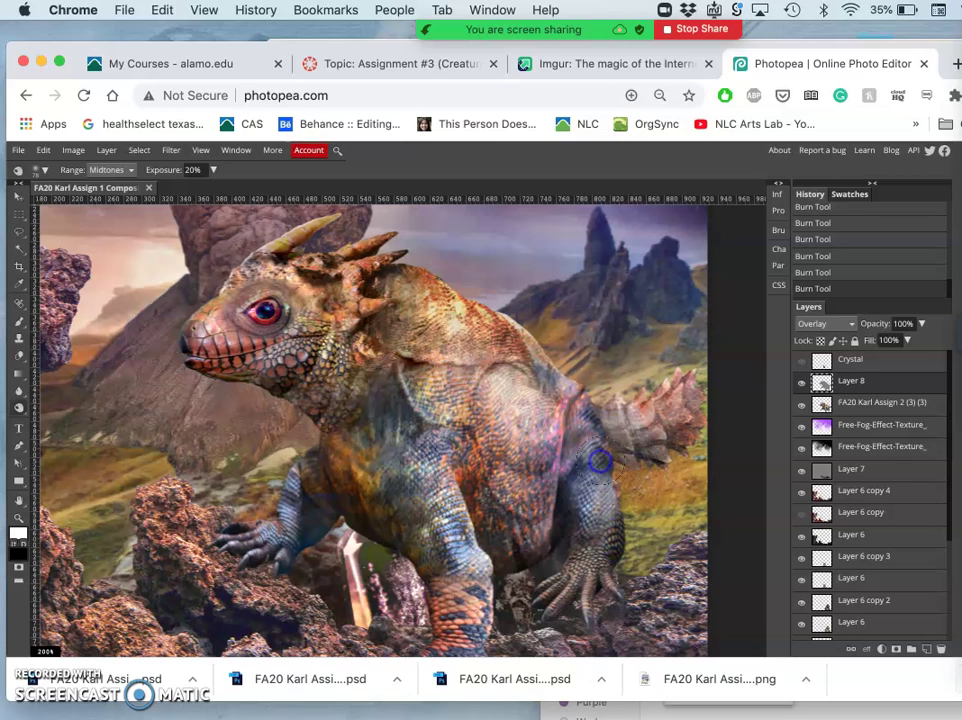
drag(598, 461, 681, 560)
key(ctrl+z)
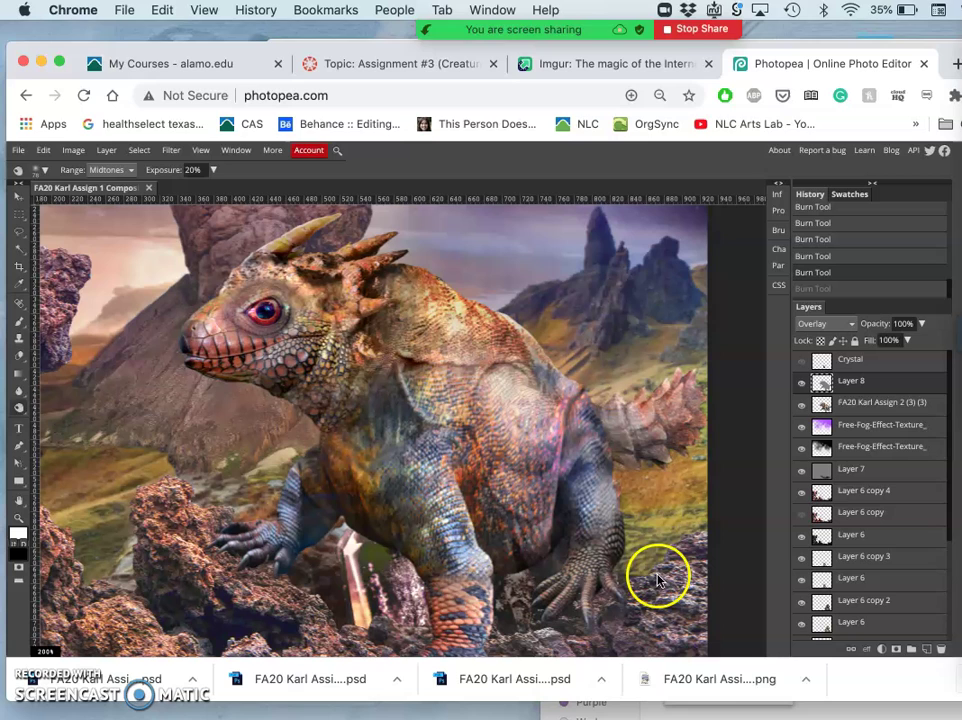
key(ctrl+shift+z)
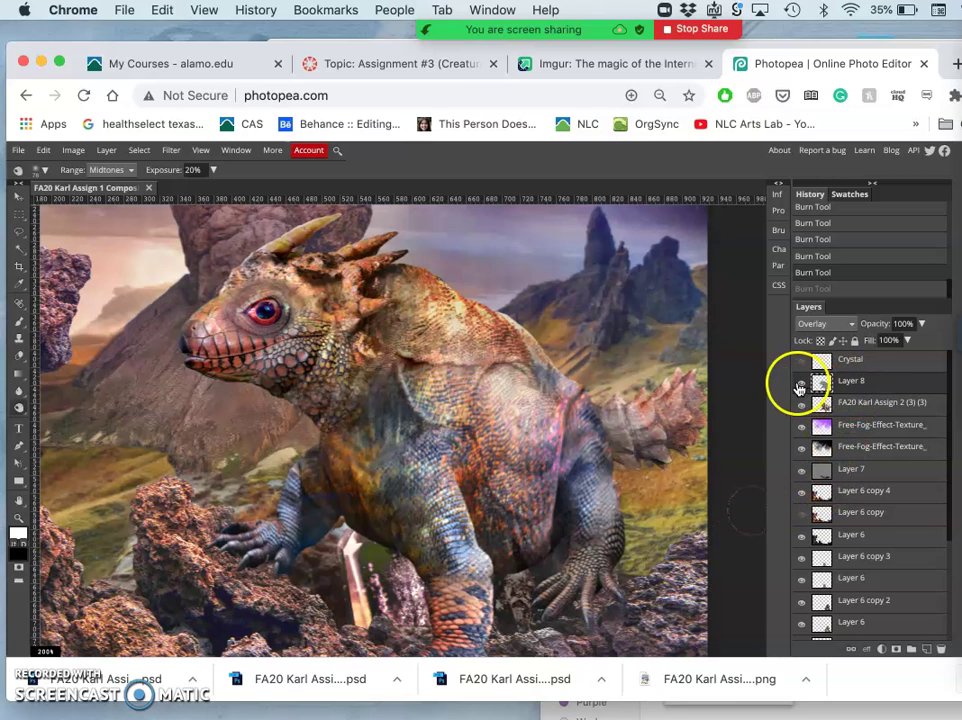
Hide Layer 8, fill a new layer above the creature layer with Gray at 100% opacity, and hide it.
click(799, 386)
click(833, 401)
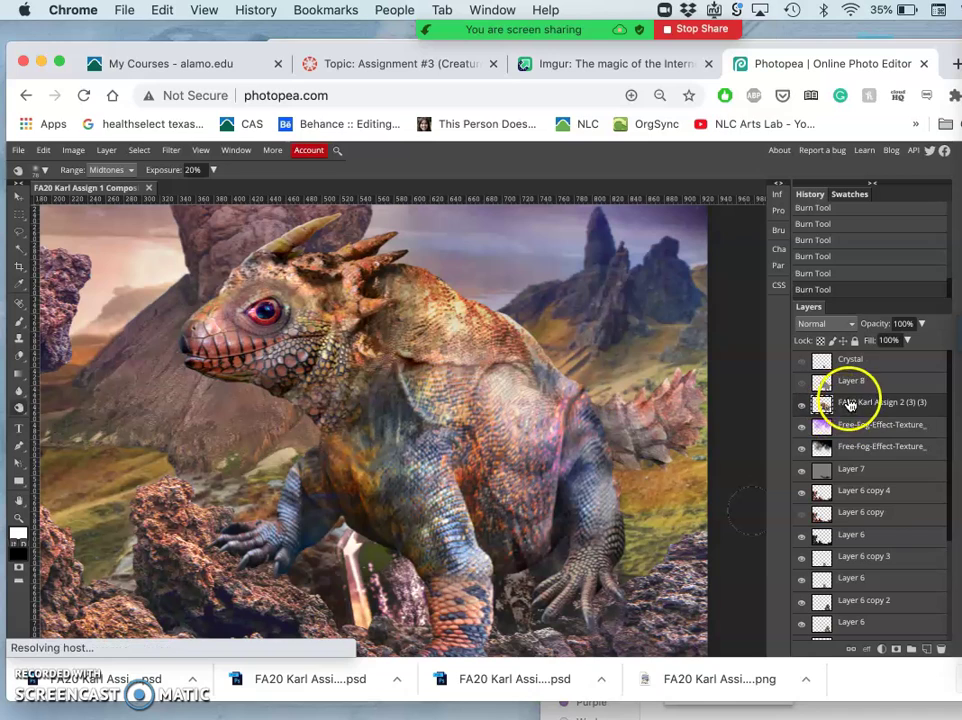
click(104, 150)
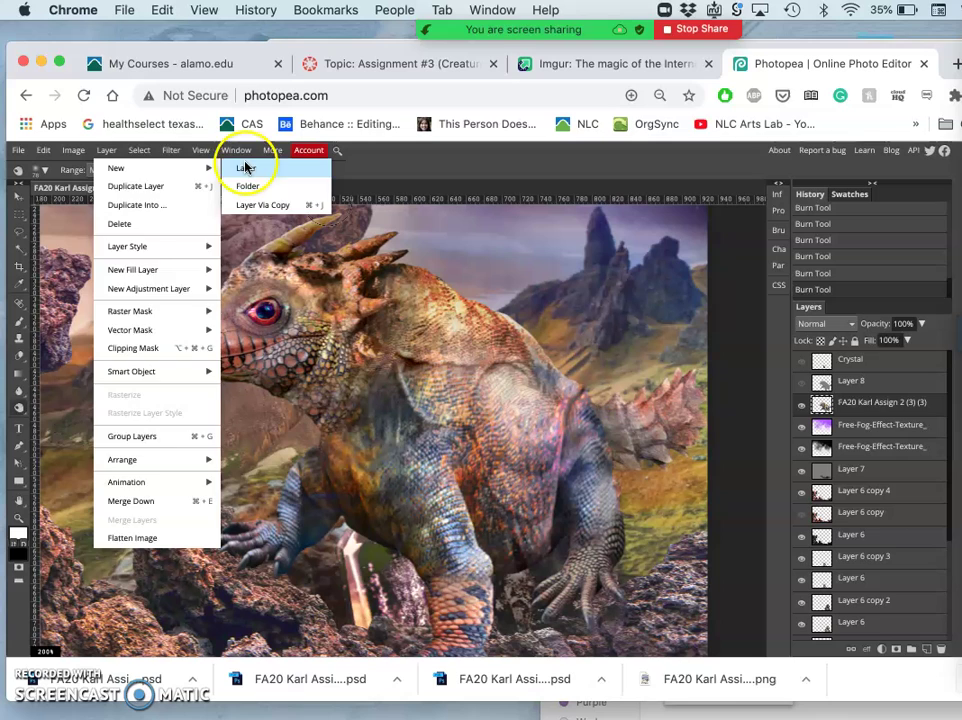
click(245, 166)
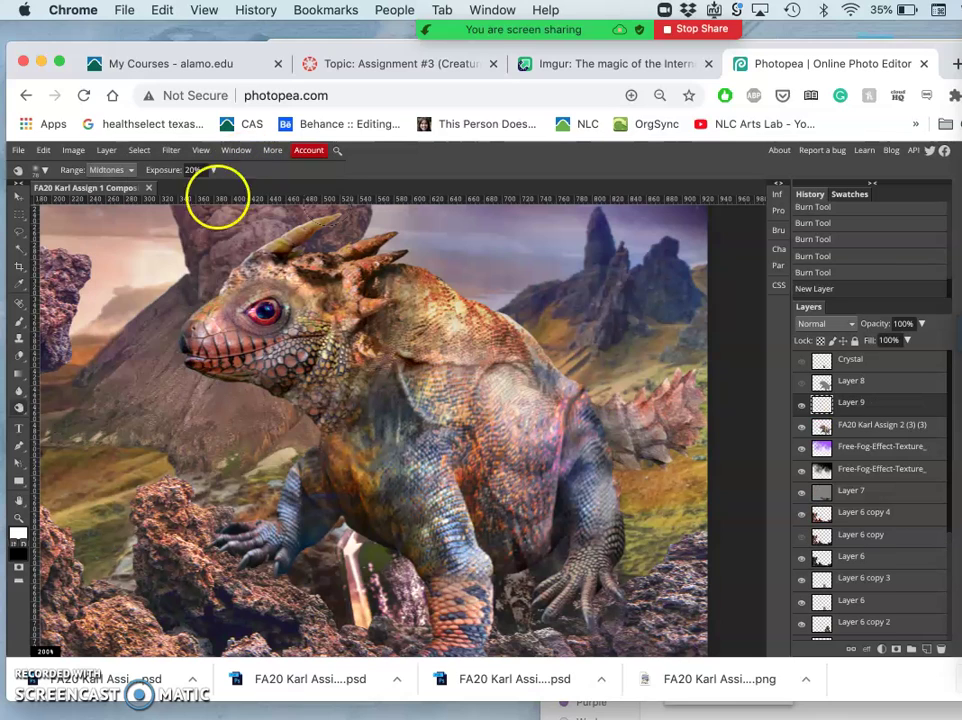
click(45, 151)
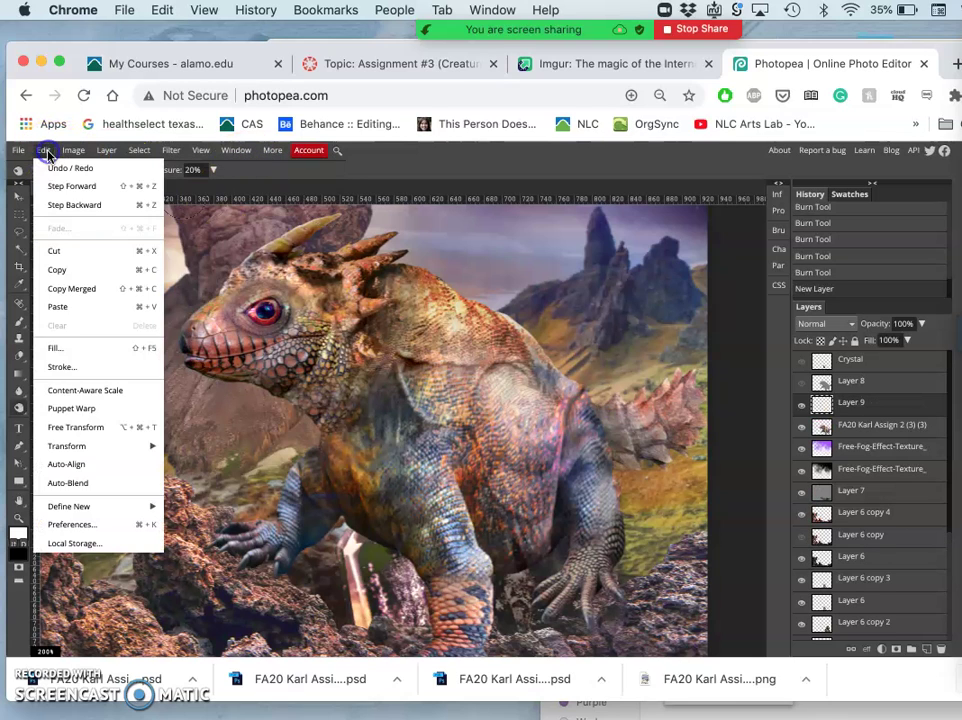
click(77, 346)
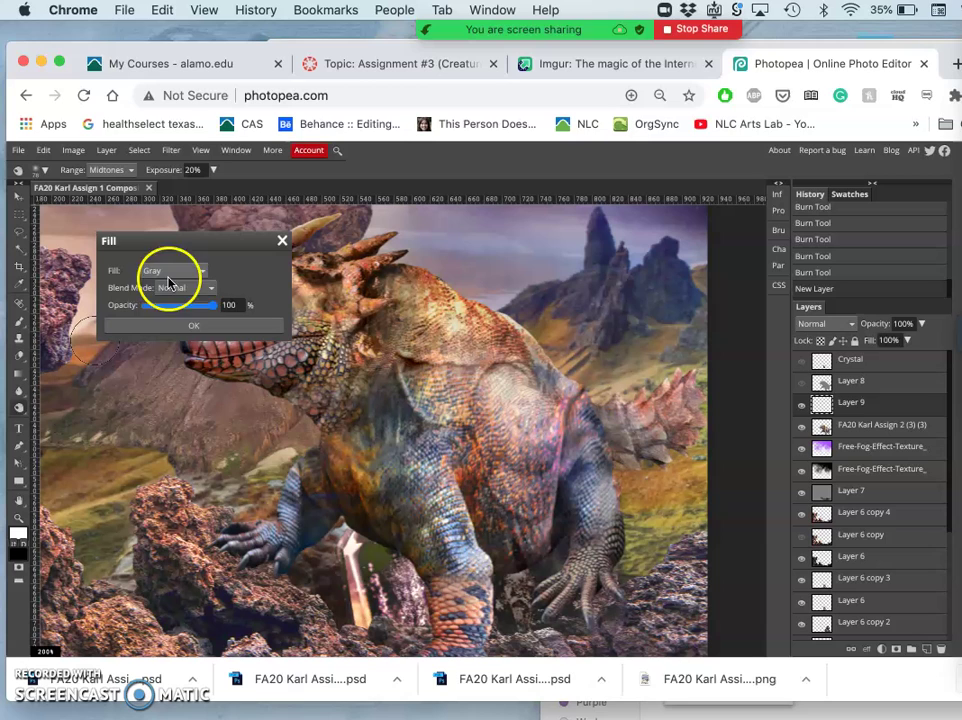
click(194, 328)
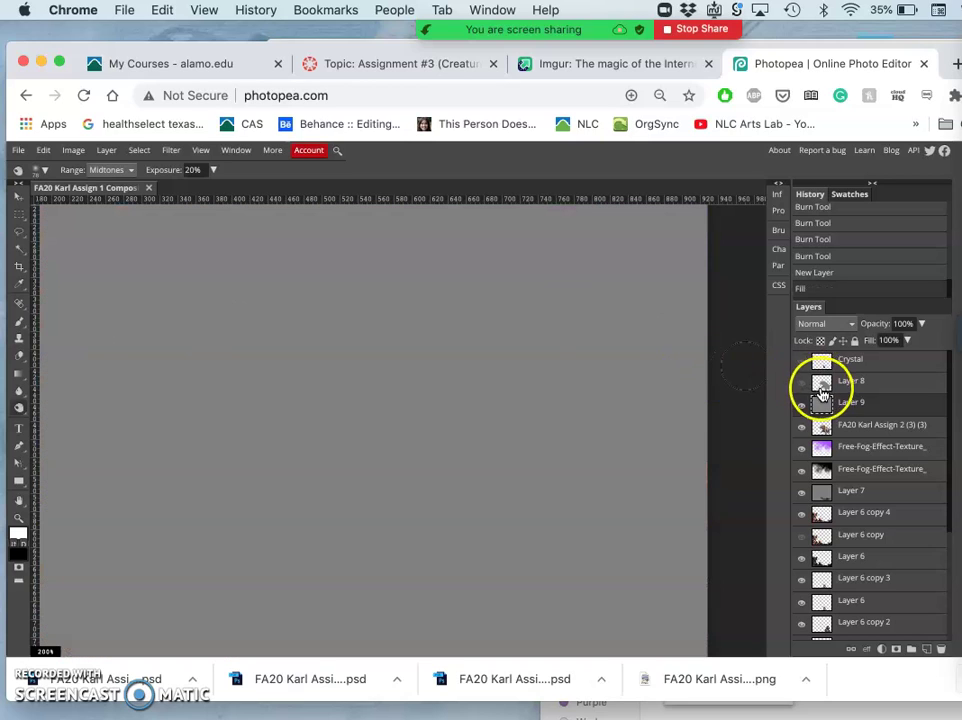
click(802, 409)
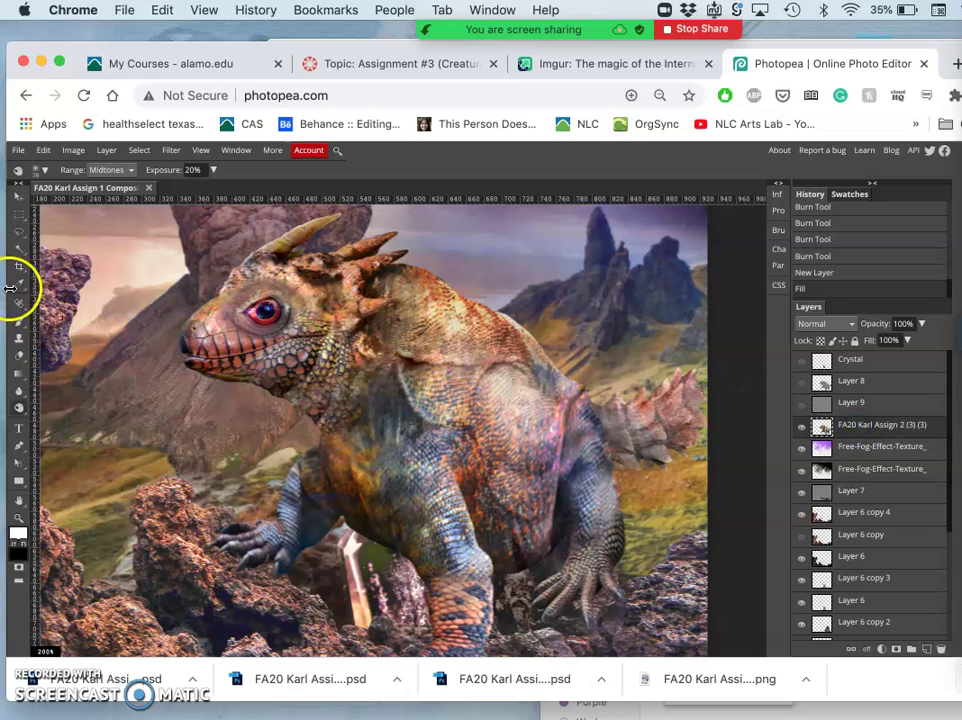
Select the empty area around the creature with the Magic Wand, clear it from the gray Layer 9, and deselect.
click(18, 250)
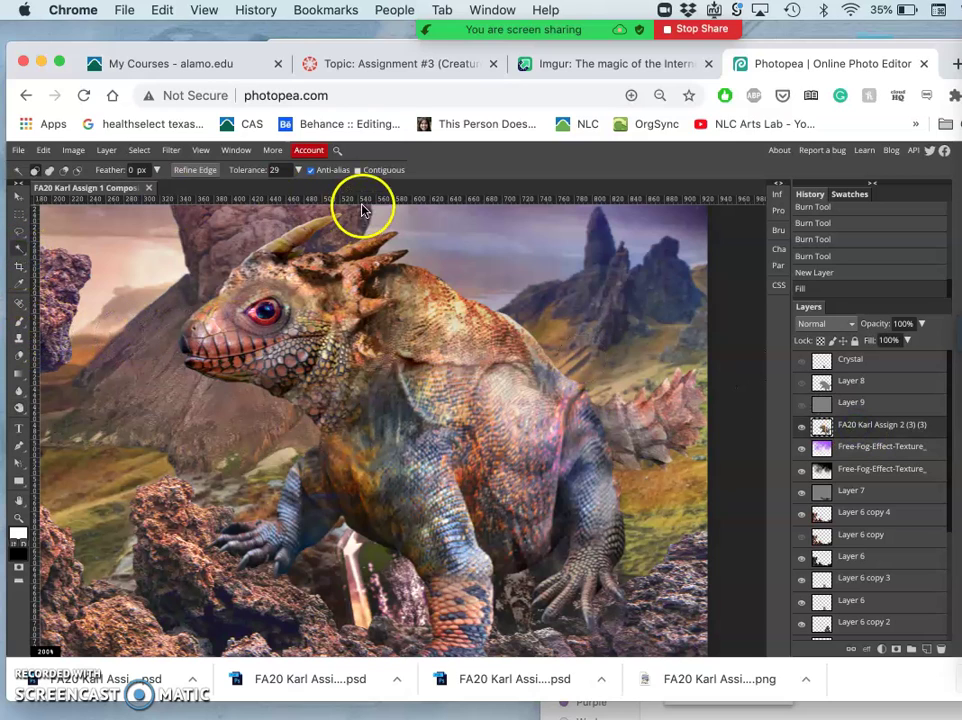
click(551, 268)
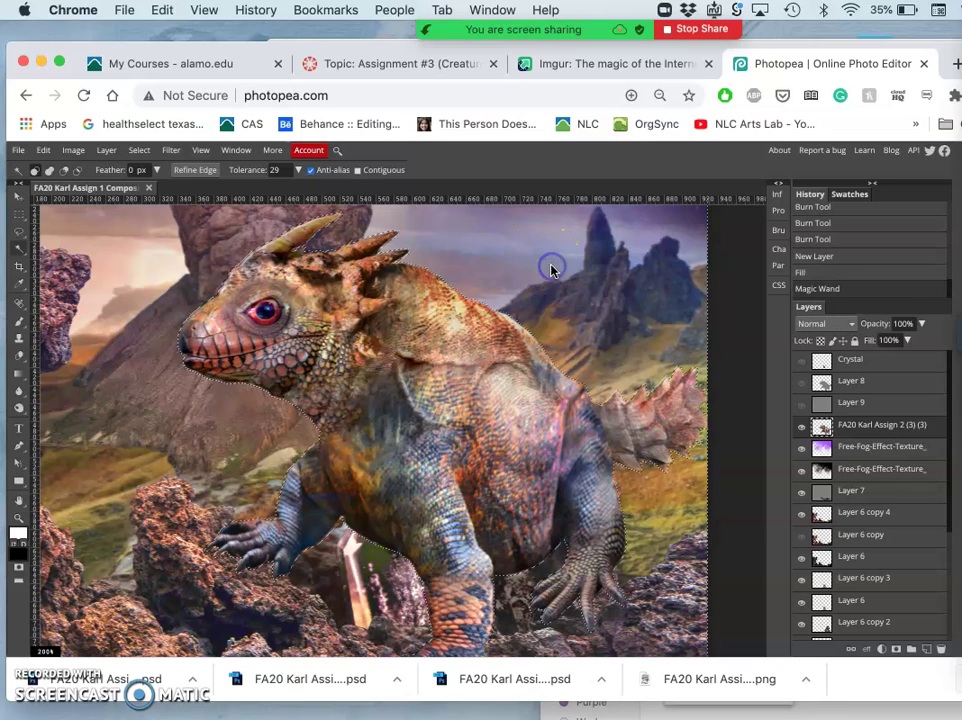
click(801, 404)
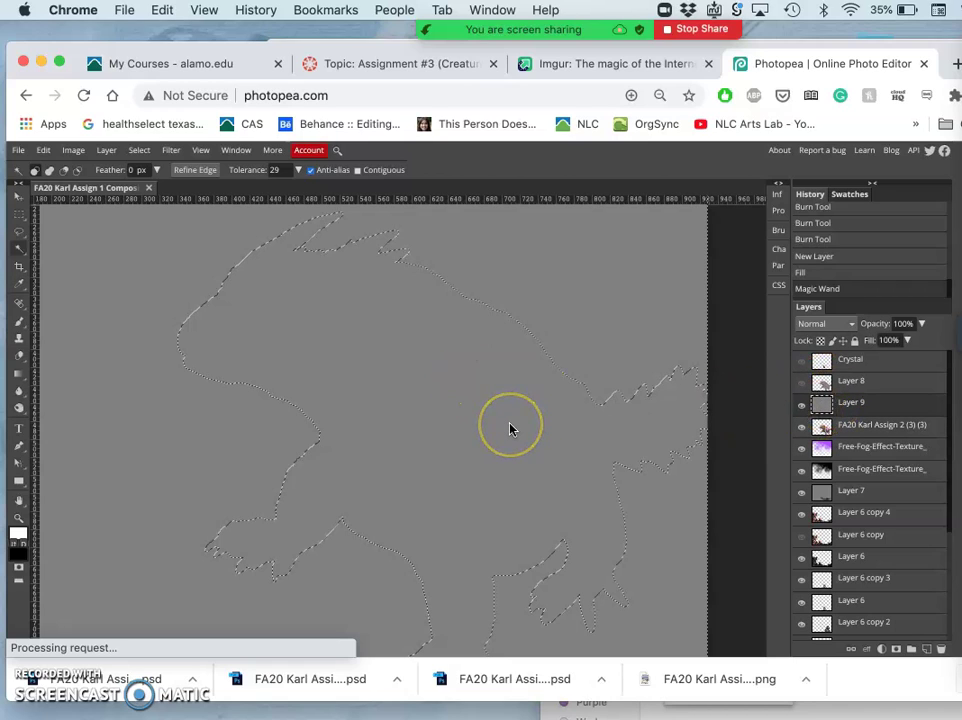
scroll(510, 428, down, 3)
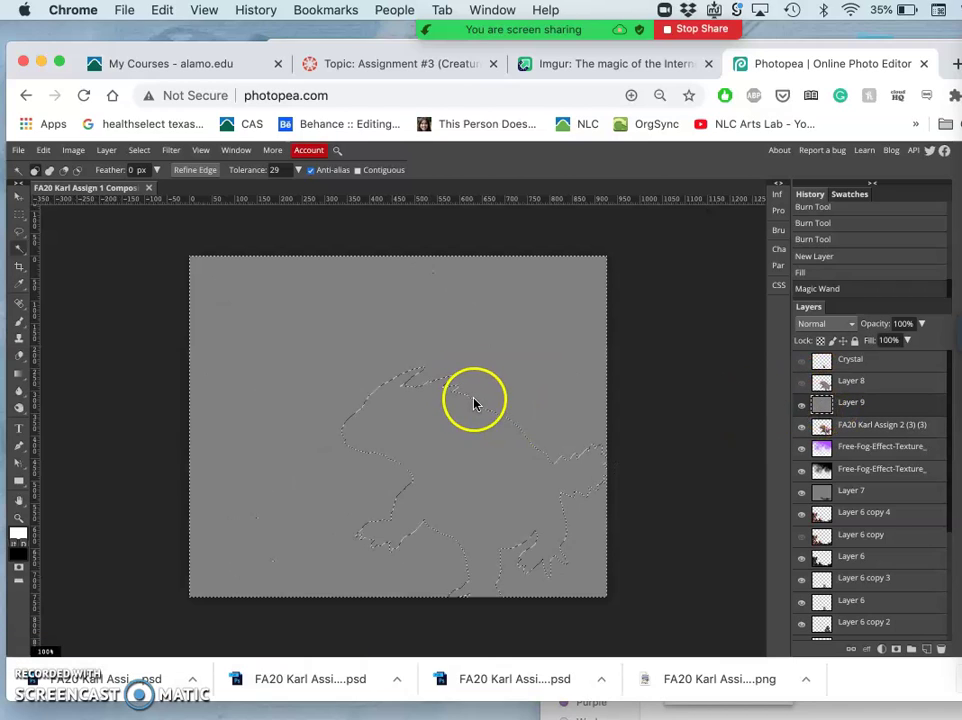
key(Delete)
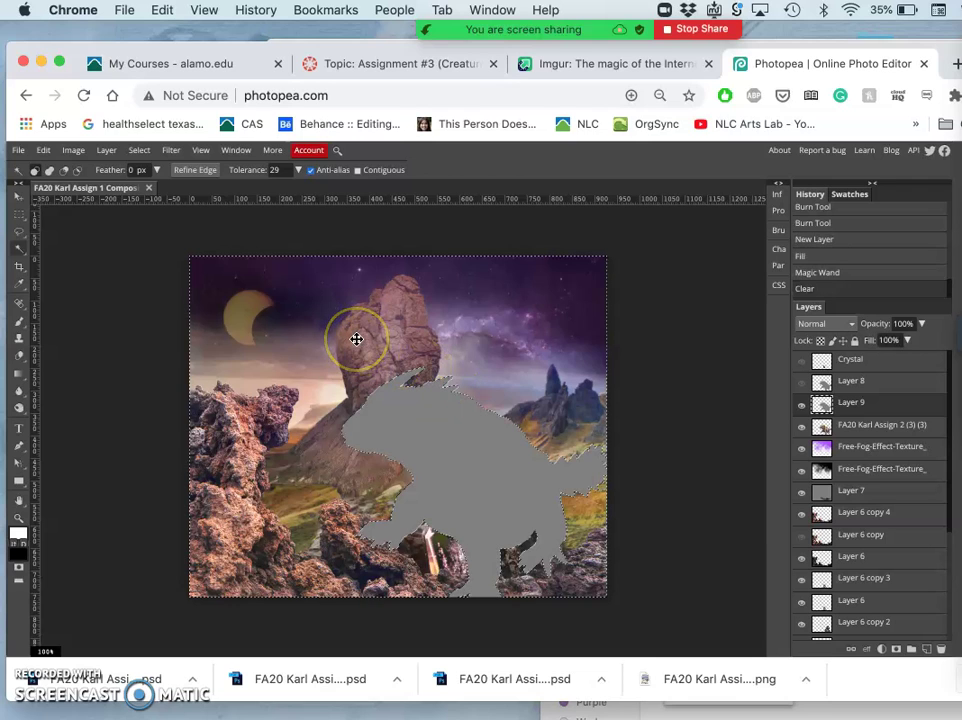
click(19, 230)
click(698, 408)
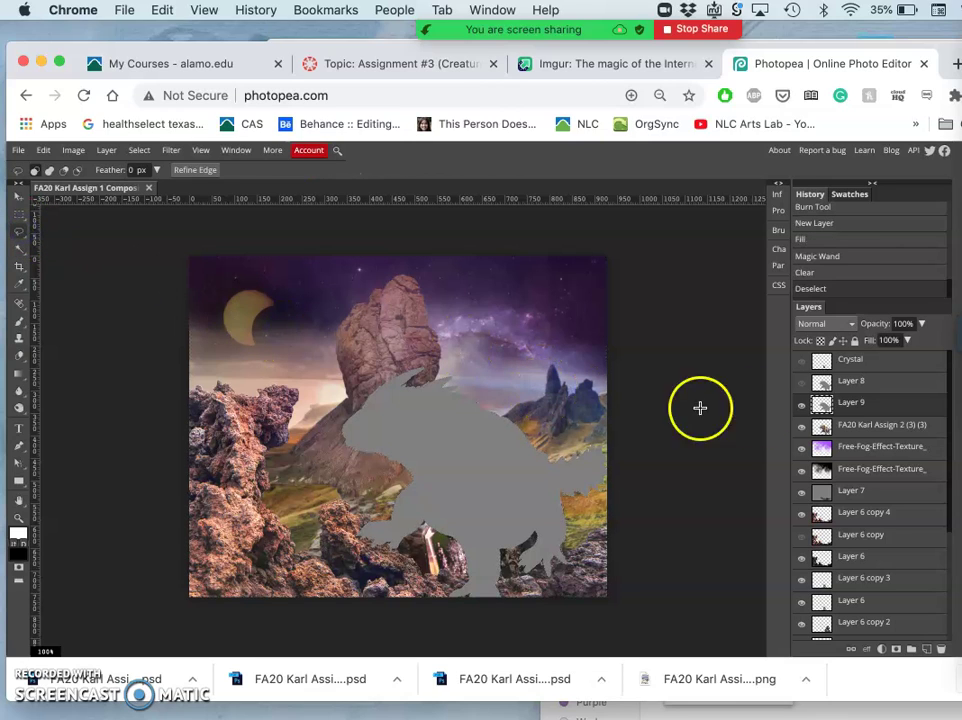
Toggle Layer 9's visibility to check the creature-shaped gray fill, and set its blend mode to Overlay.
click(802, 408)
click(802, 408)
click(802, 408)
click(802, 408)
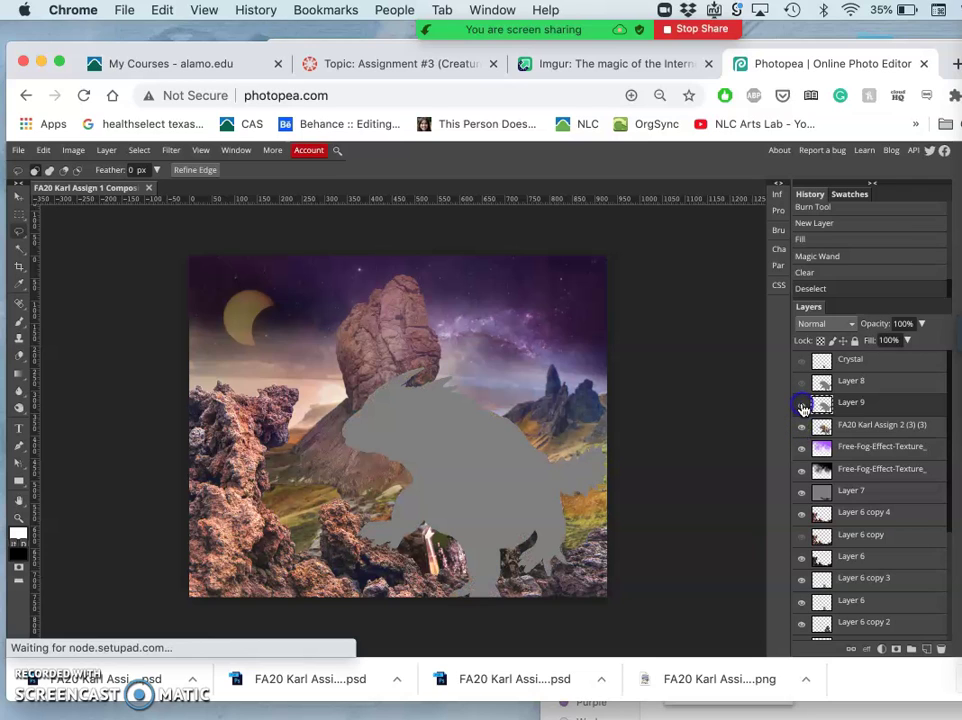
click(816, 324)
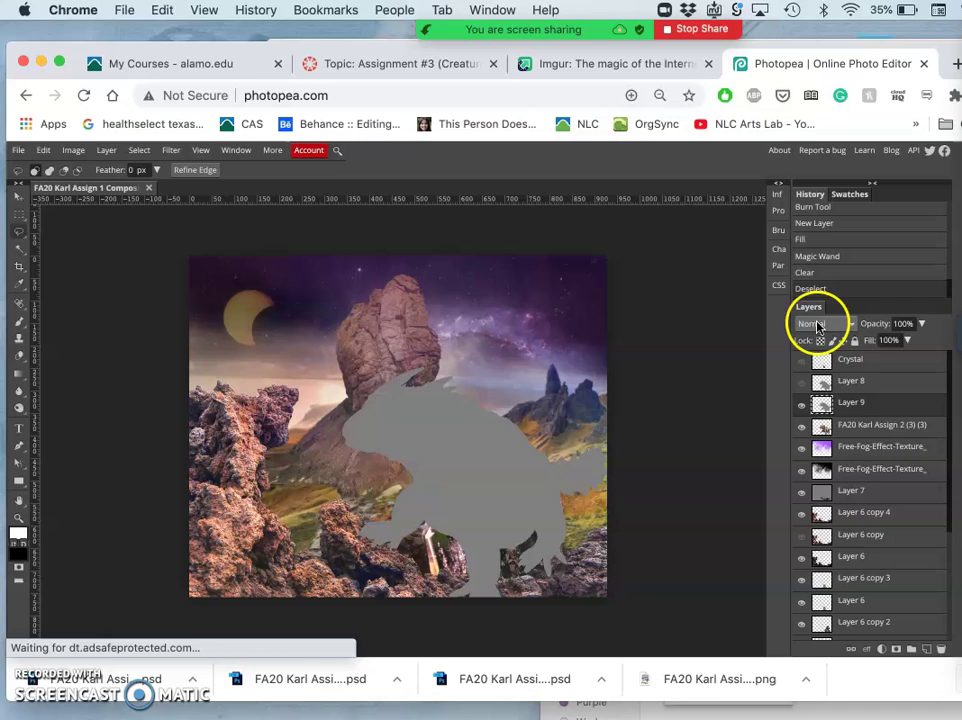
click(812, 499)
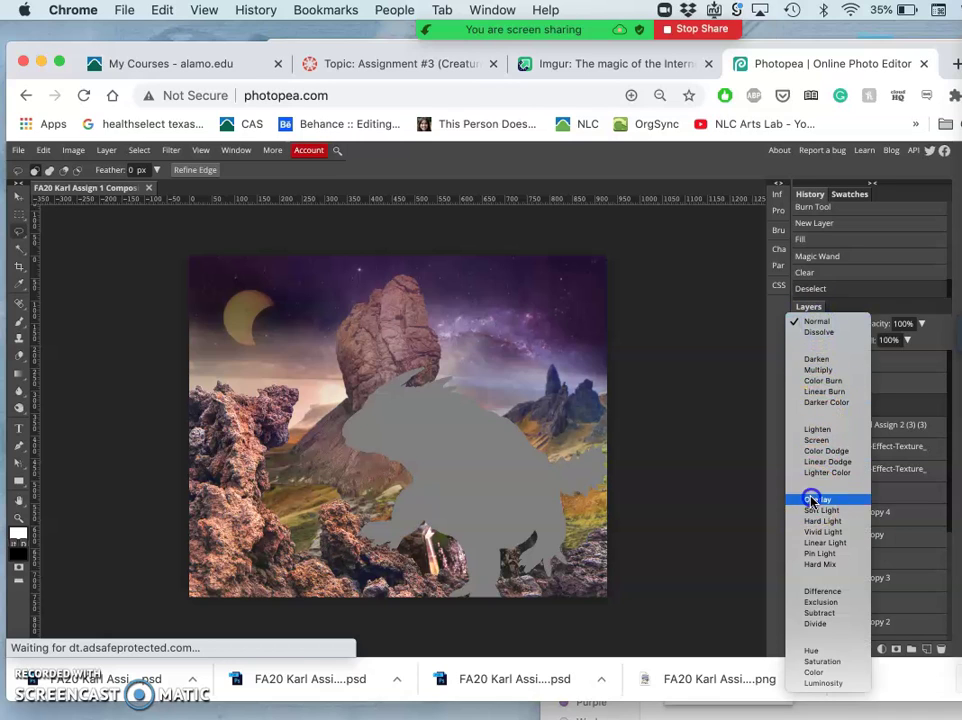
key(o)
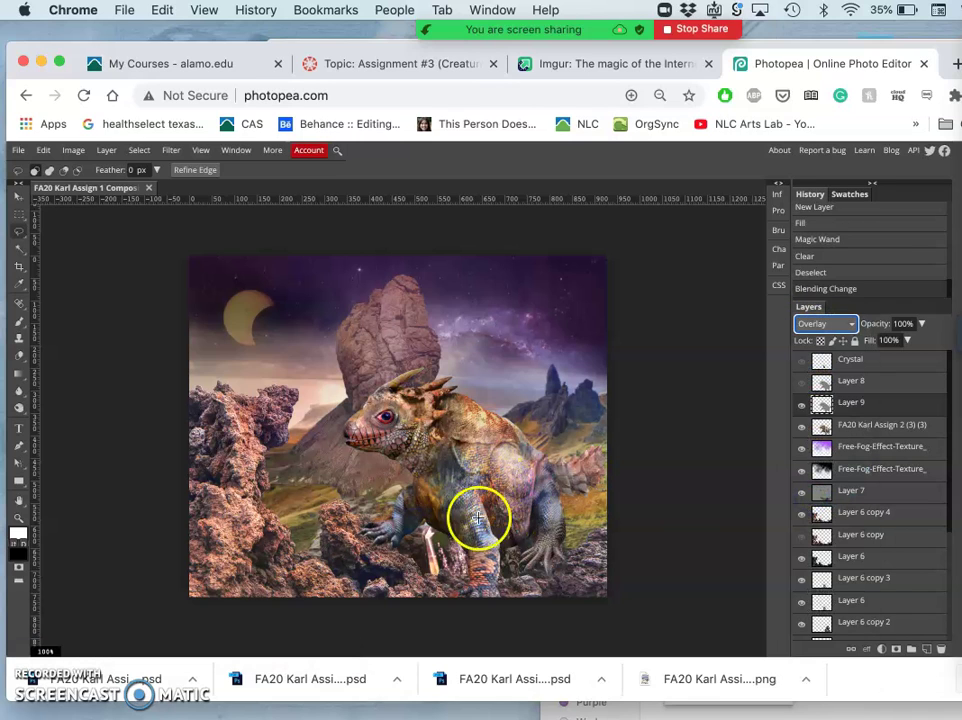
Show the Crystal layer, activate the Move tool, and inspect the creature's head up close and in the full composition.
click(801, 361)
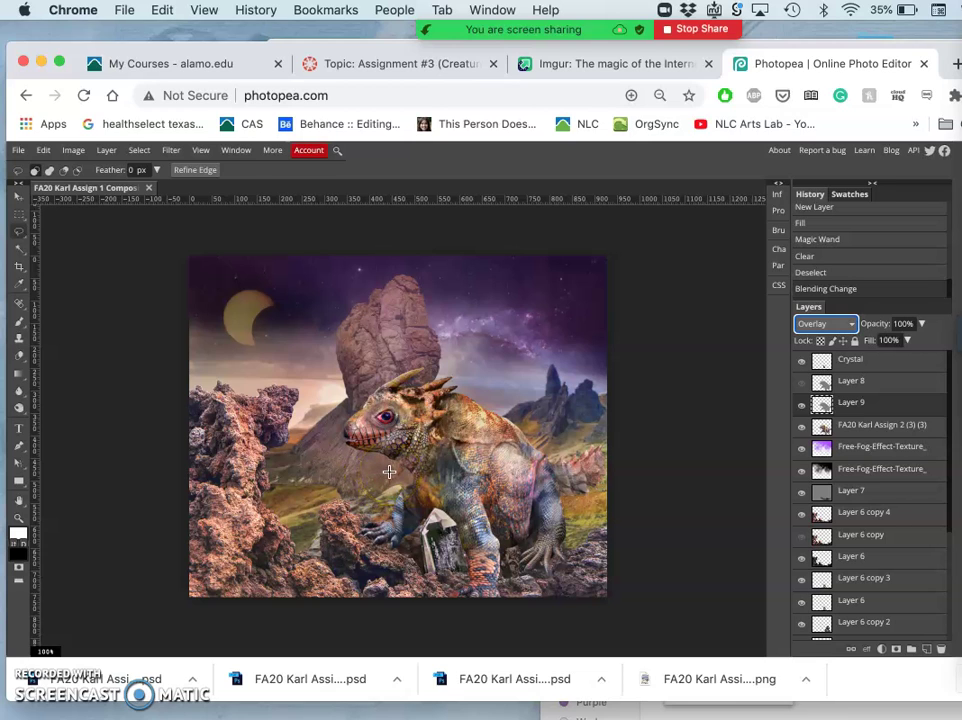
key(super+minus)
key(super+minus)
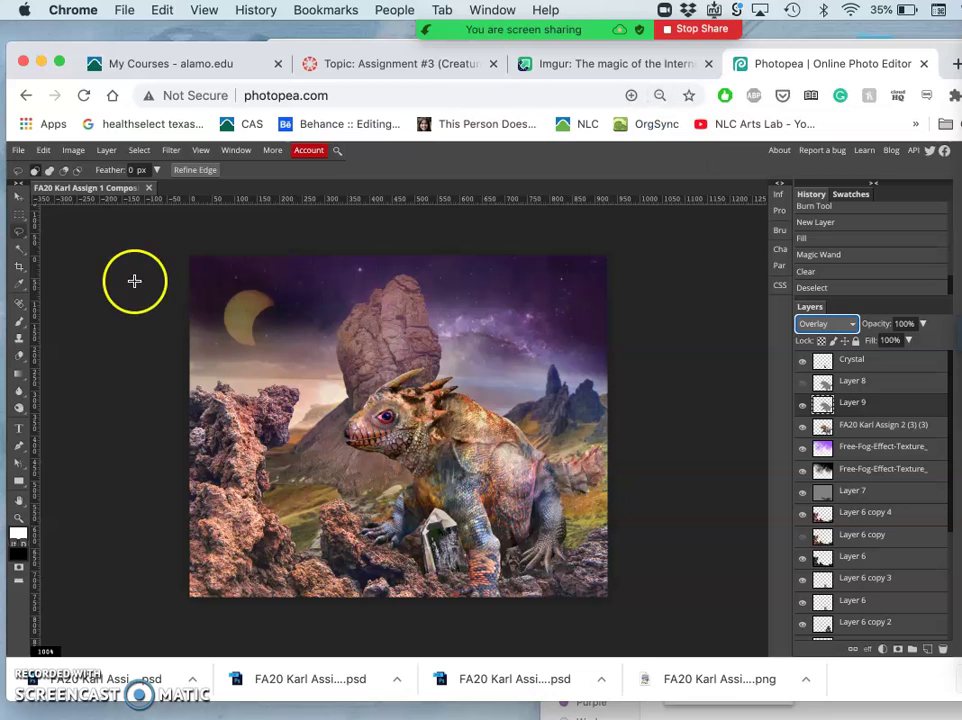
click(19, 197)
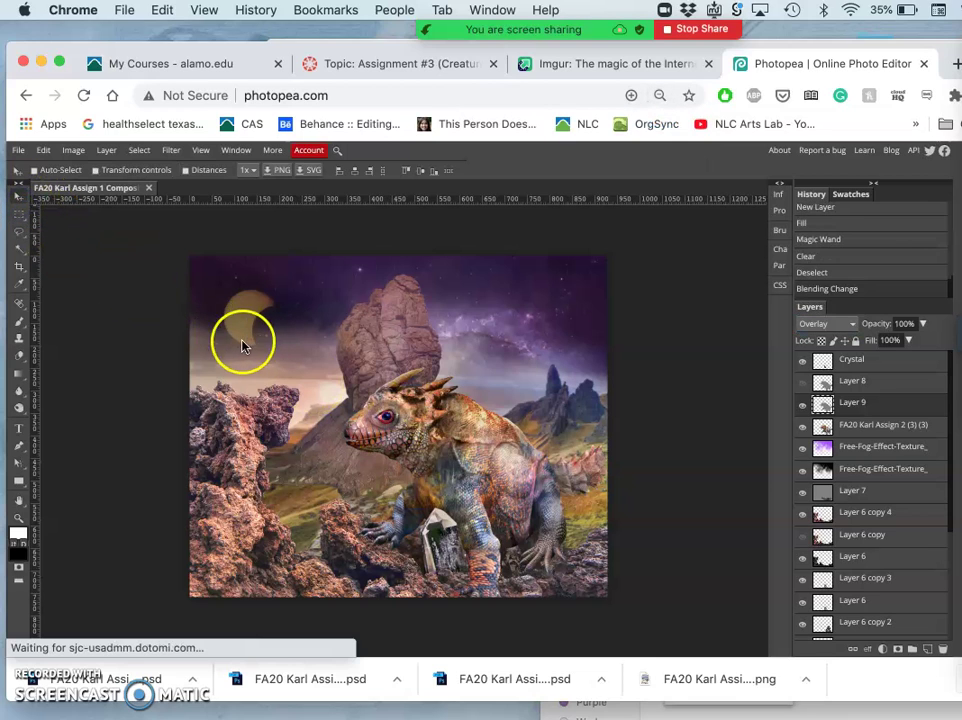
key(super+plus)
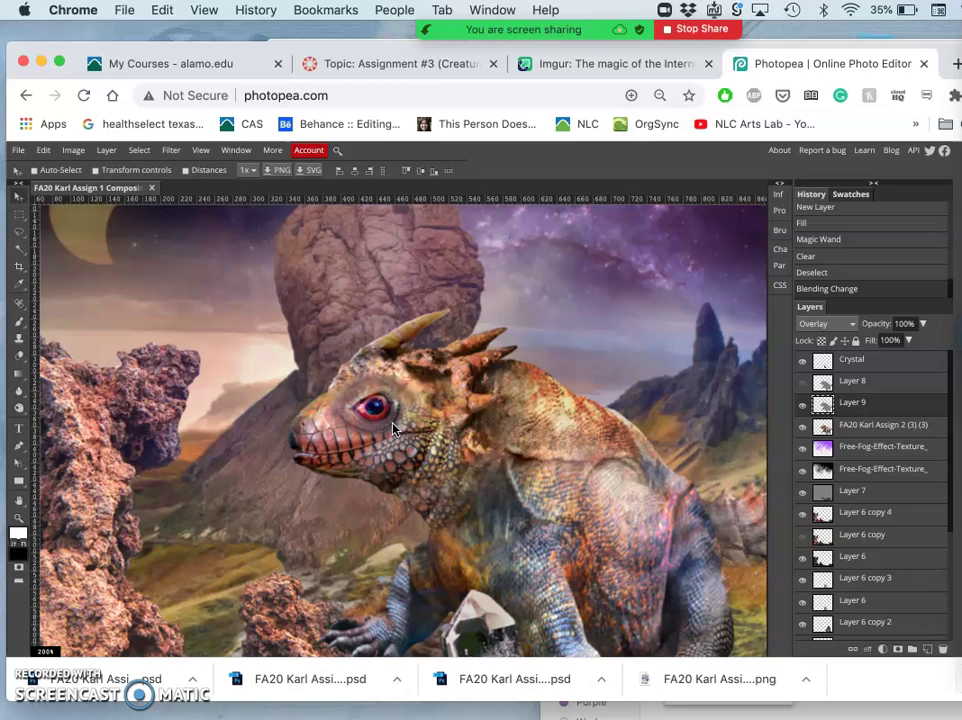
scroll(393, 428, down, 3)
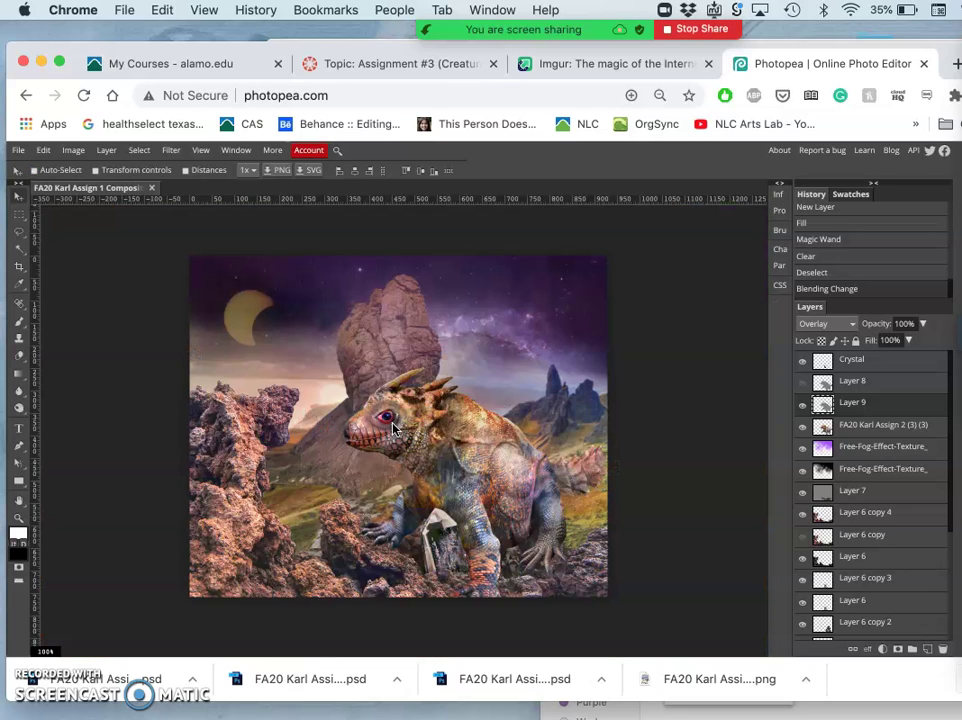
Start a Levels adjustment on the creature layer, with midtones at 1.18 and the output black level at 6.
click(860, 428)
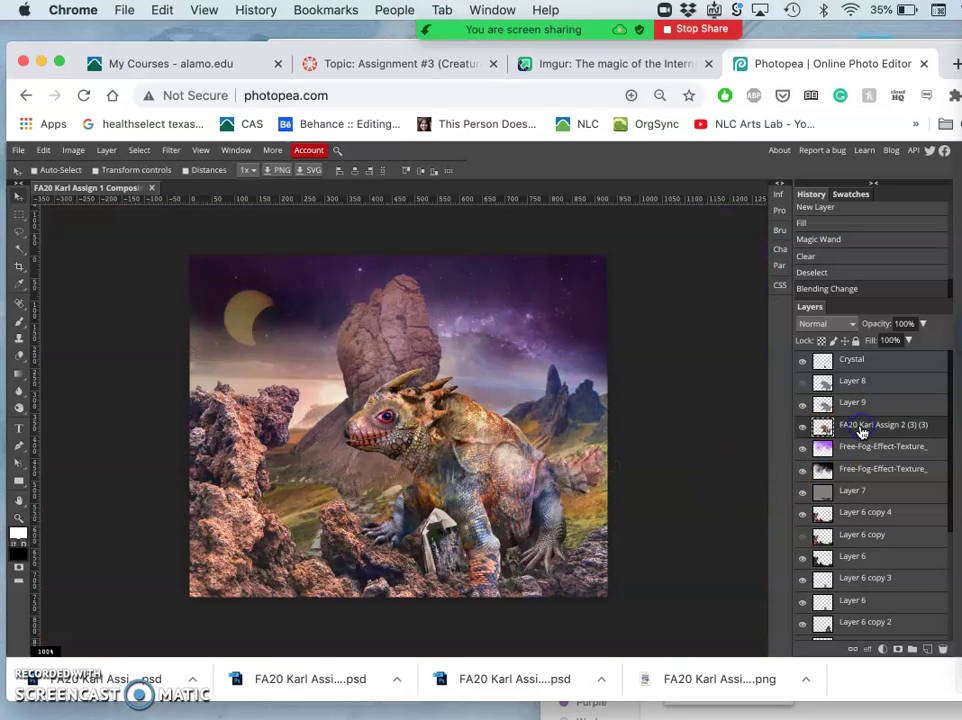
click(73, 150)
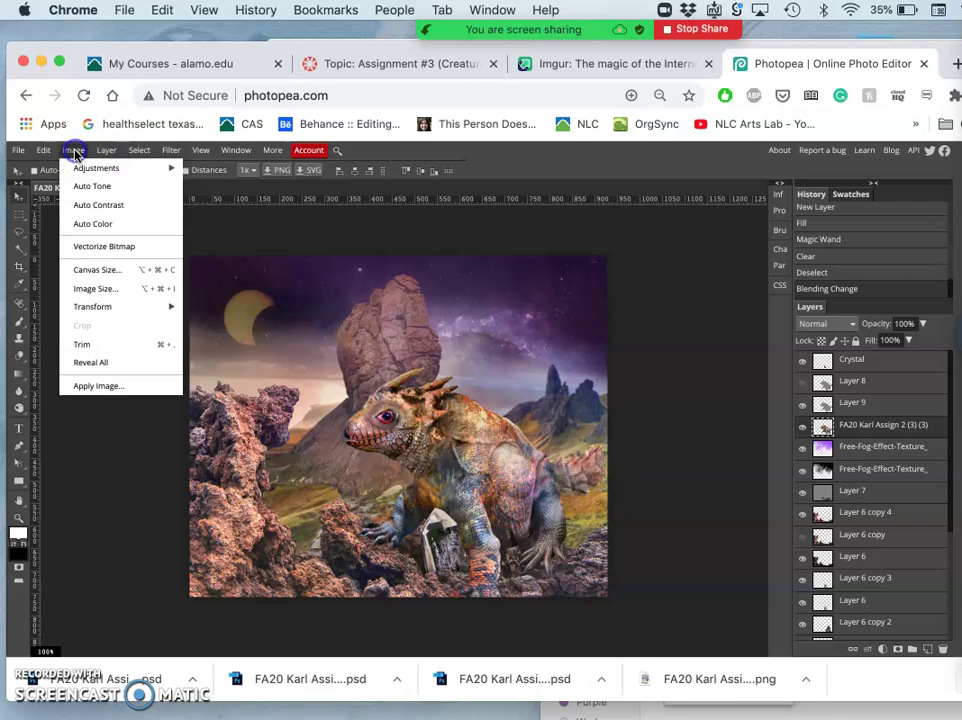
mouse_move(80, 167)
click(210, 185)
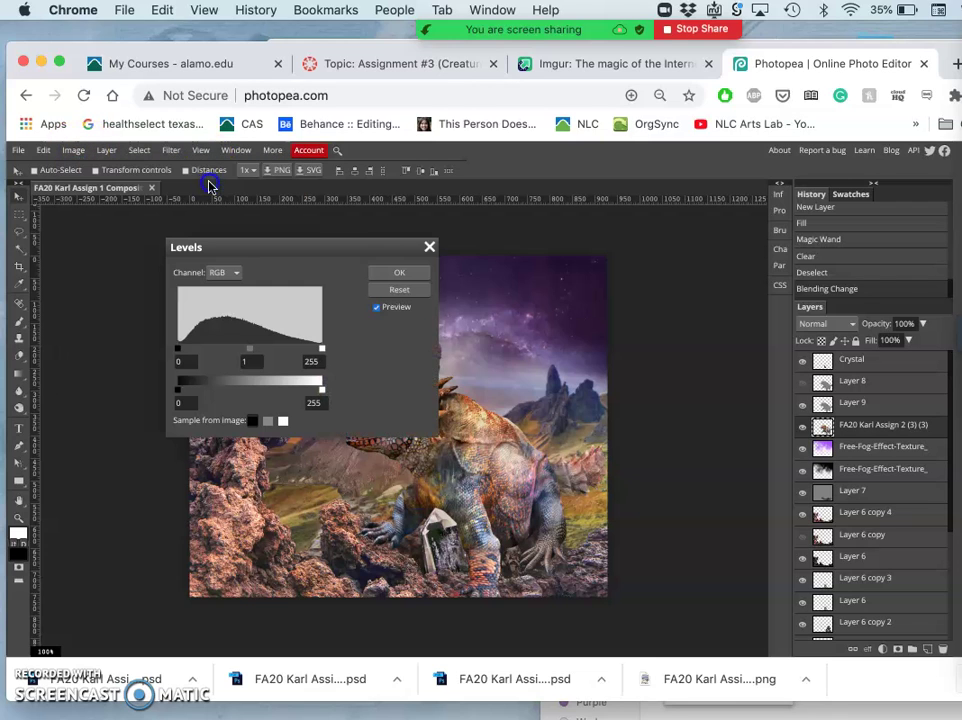
drag(374, 245, 727, 219)
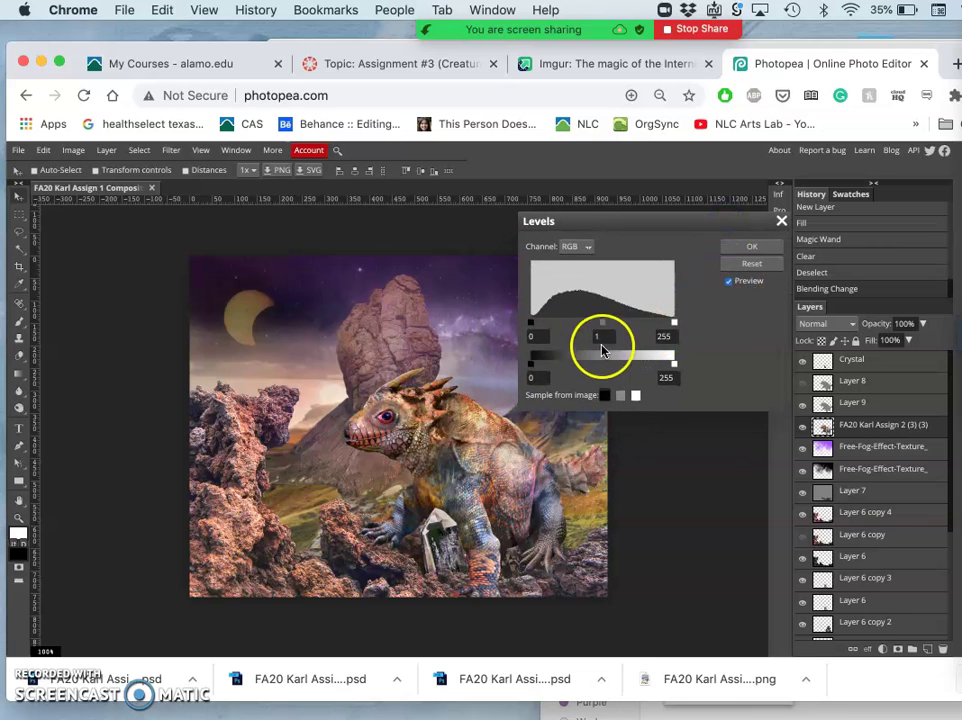
mouse_move(603, 324)
mouse_down()
mouse_move(591, 323)
mouse_move(599, 324)
mouse_up()
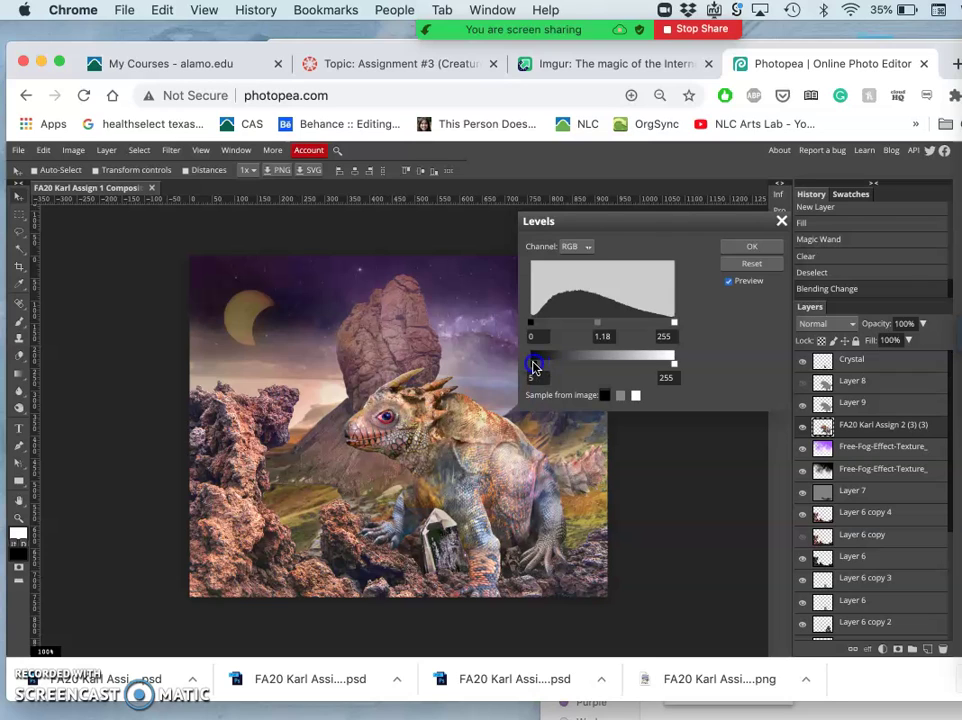
key(Up)
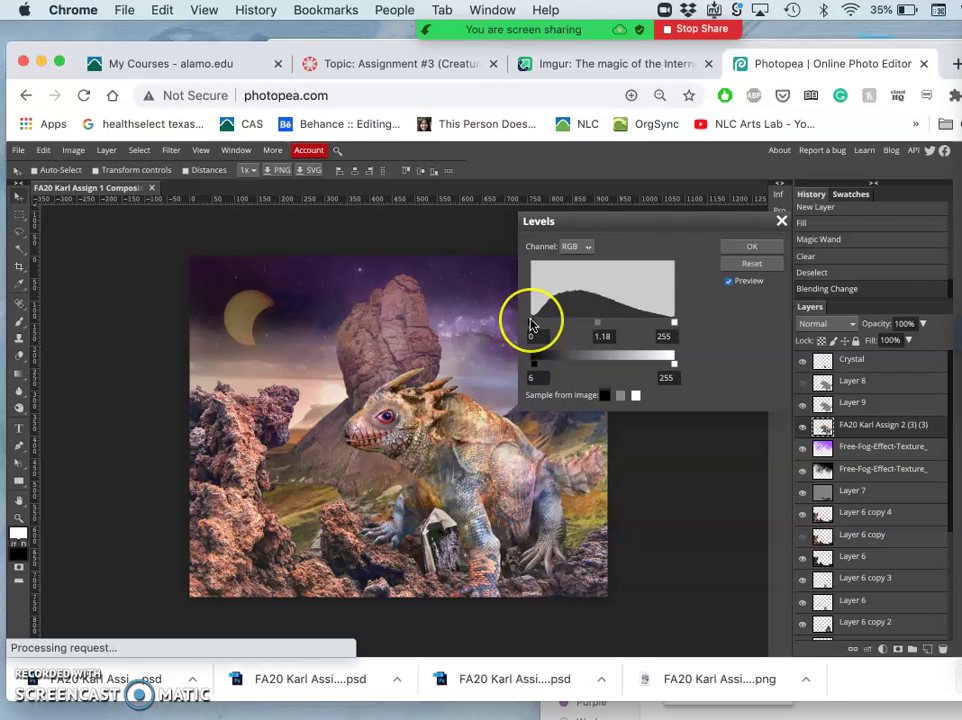
Set the Levels midtones to 1.02 and the output white level to 247, and apply the adjustment.
click(598, 324)
drag(604, 326, 601, 326)
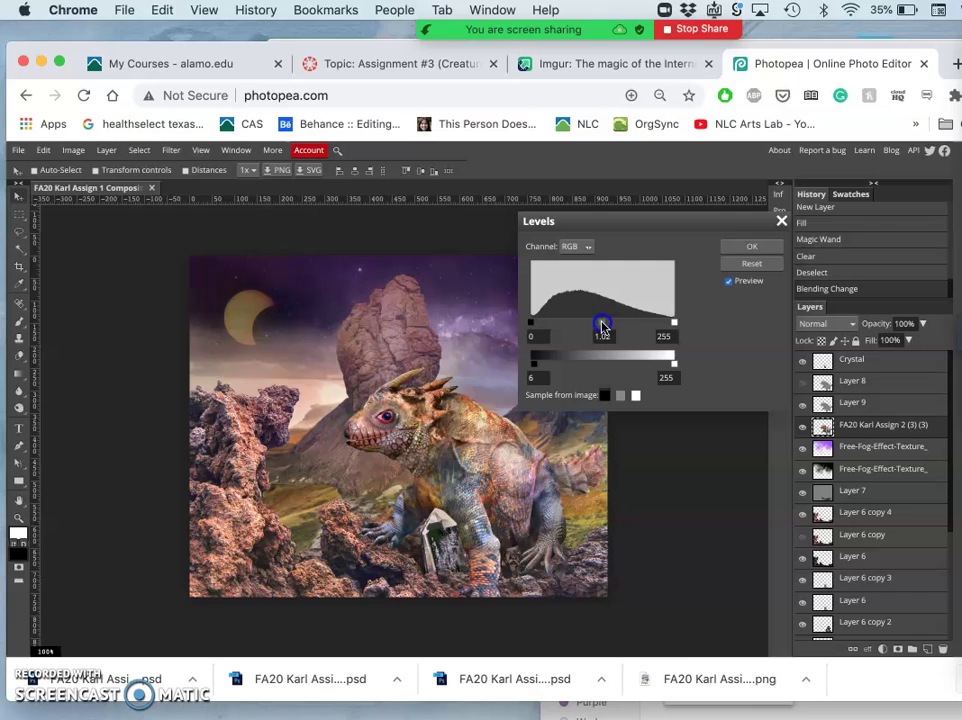
click(673, 366)
drag(674, 366, 670, 367)
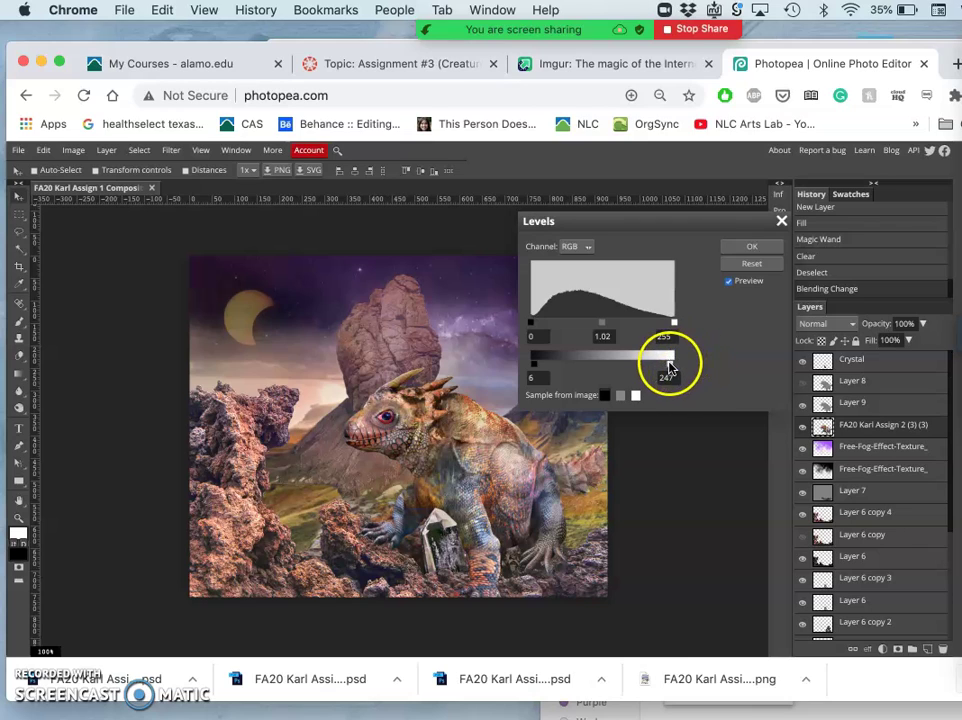
click(669, 368)
click(750, 247)
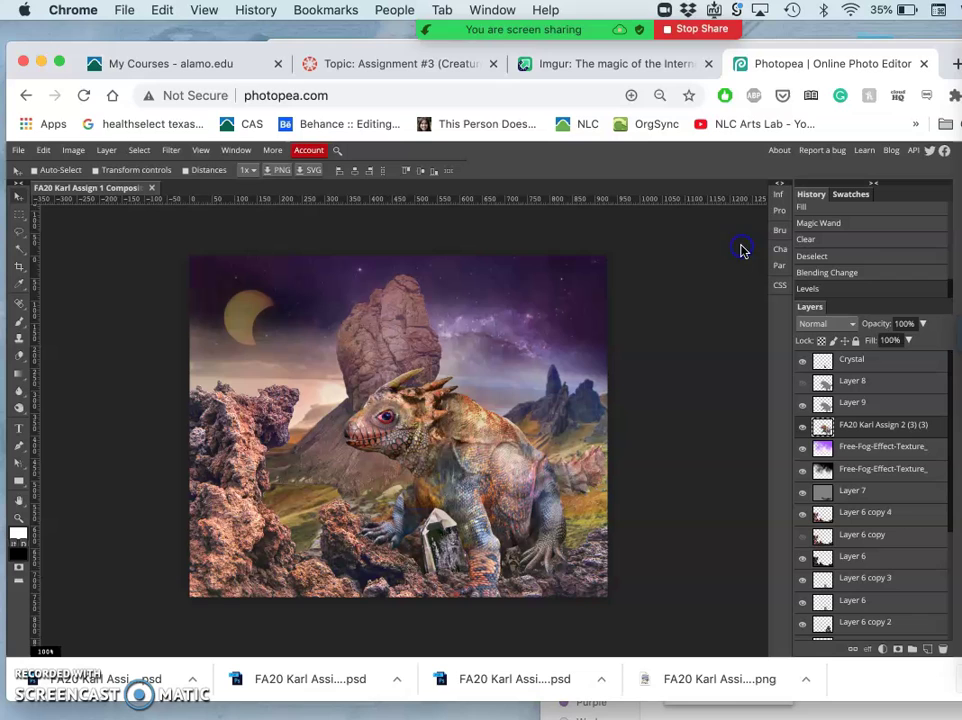
Apply Color Balance to the creature layer's Midtones with Red 12, Green 13 and Blue 20.
click(73, 150)
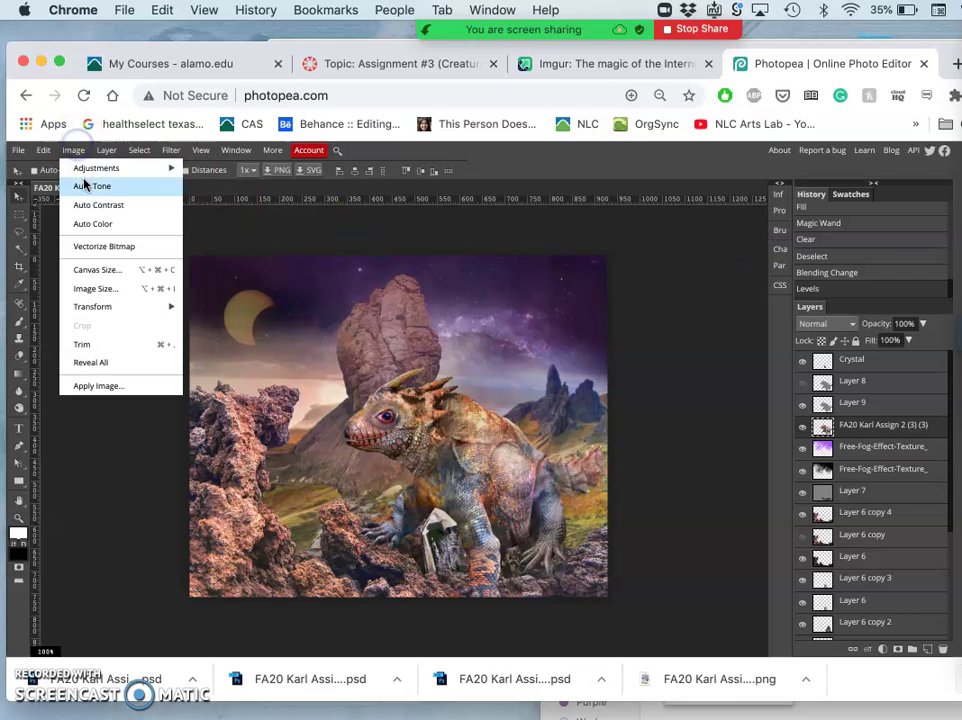
mouse_move(110, 170)
click(228, 281)
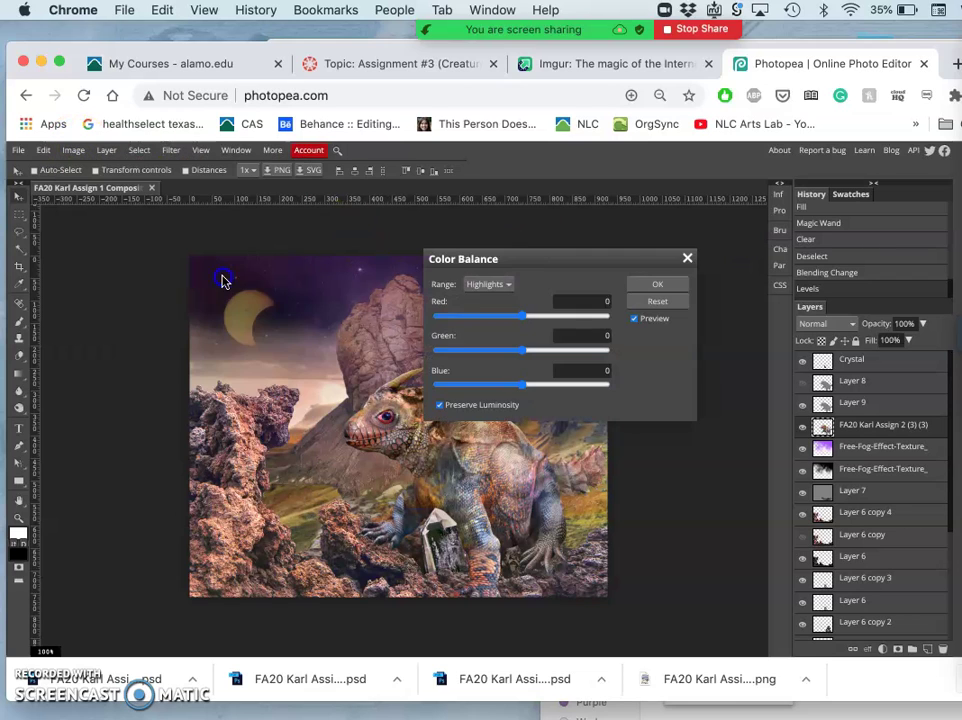
drag(522, 257, 645, 223)
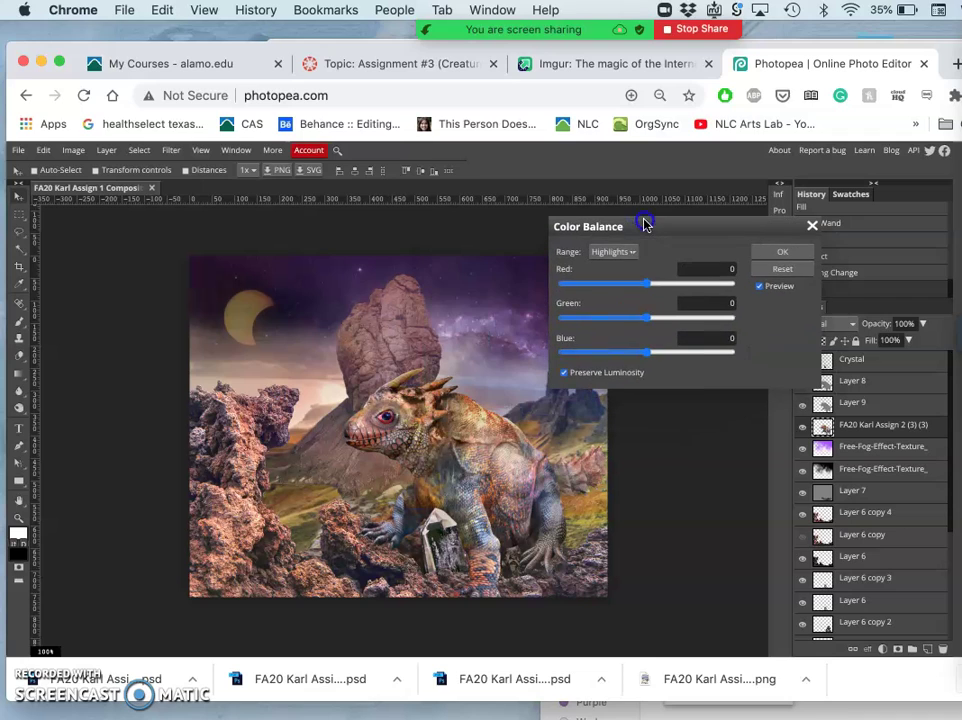
click(616, 250)
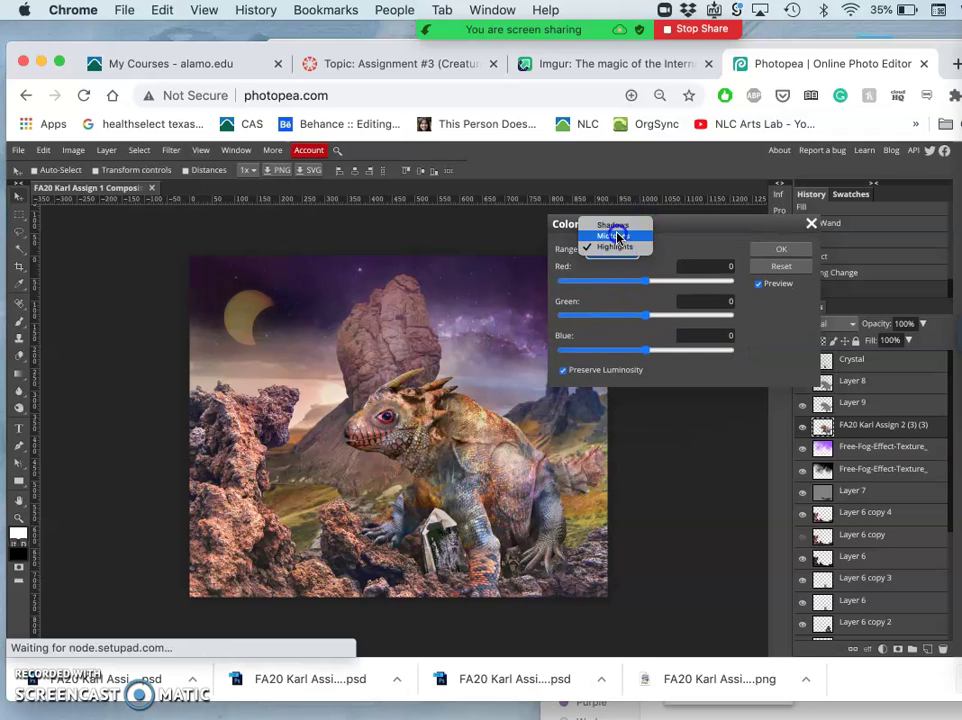
click(614, 237)
click(647, 316)
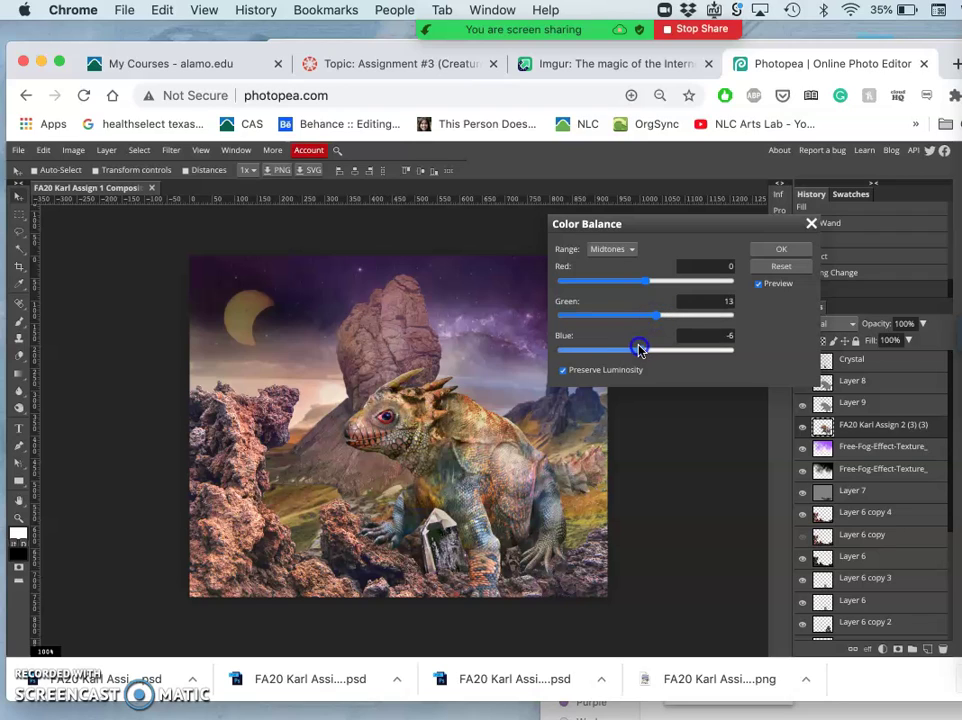
drag(648, 348, 666, 350)
drag(661, 348, 663, 348)
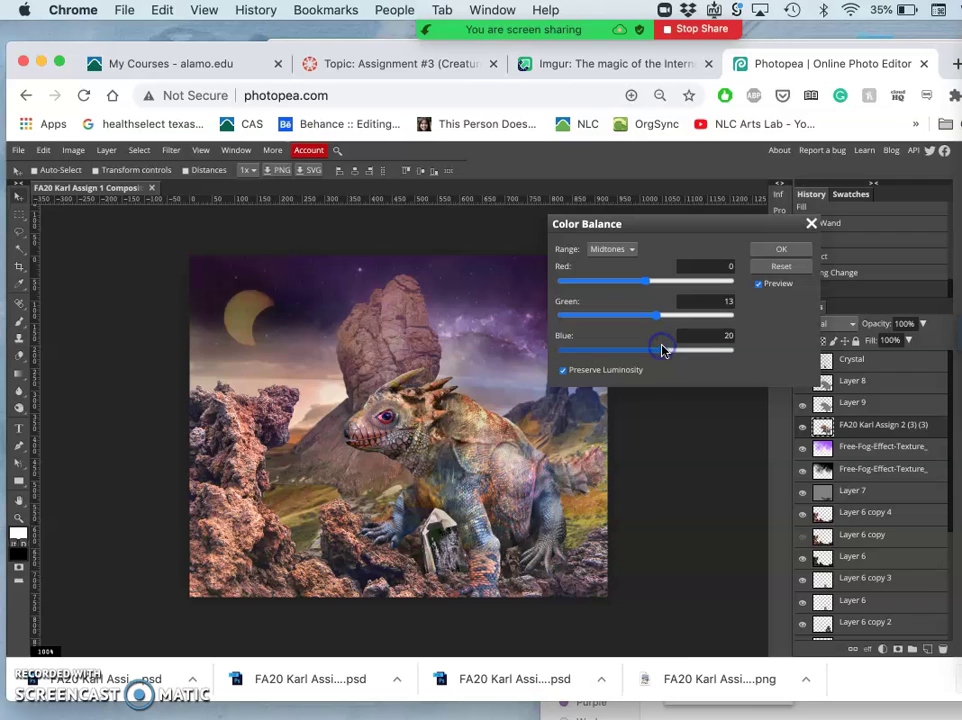
mouse_move(647, 288)
mouse_down()
mouse_move(657, 287)
mouse_move(634, 283)
mouse_move(659, 284)
mouse_up()
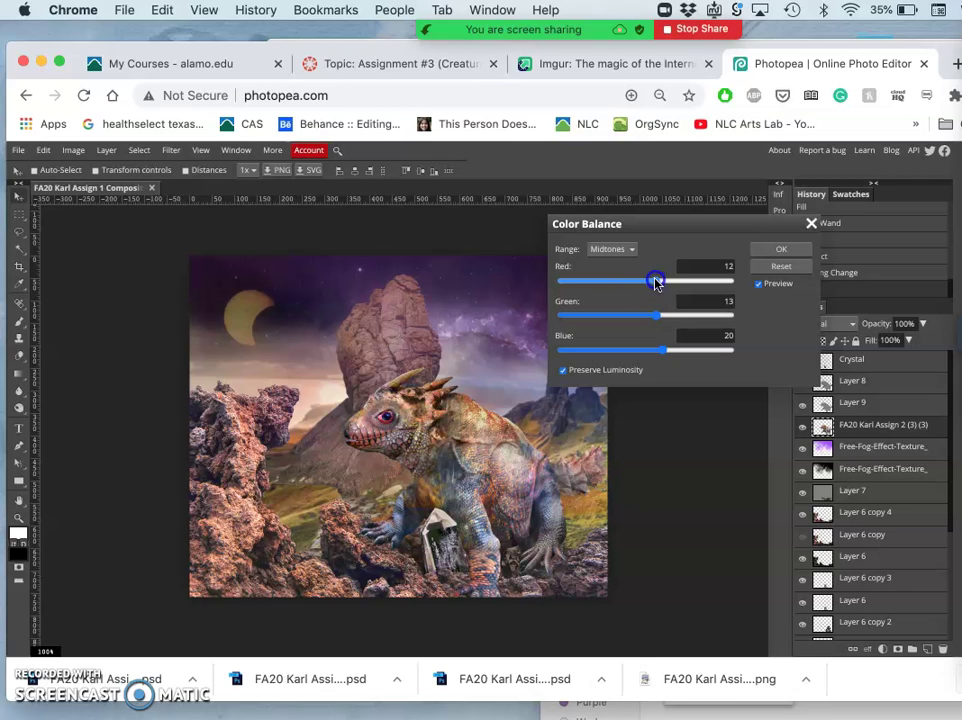
click(779, 248)
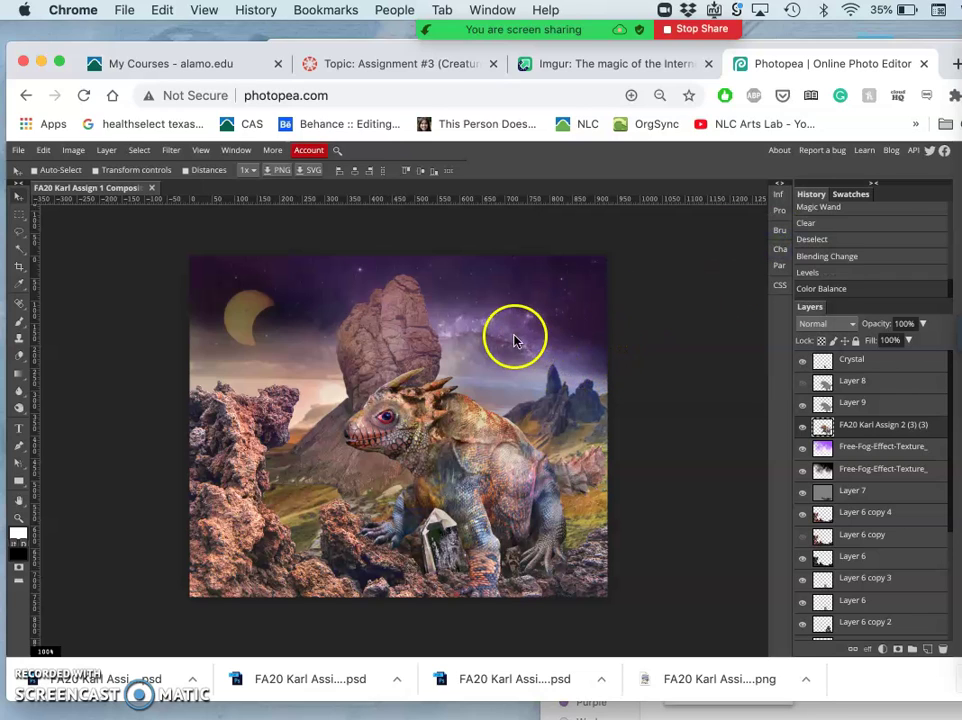
Apply Hue/Saturation to the creature layer with Hue -4, Saturation 8 and Lightness -2.
click(77, 152)
mouse_move(165, 170)
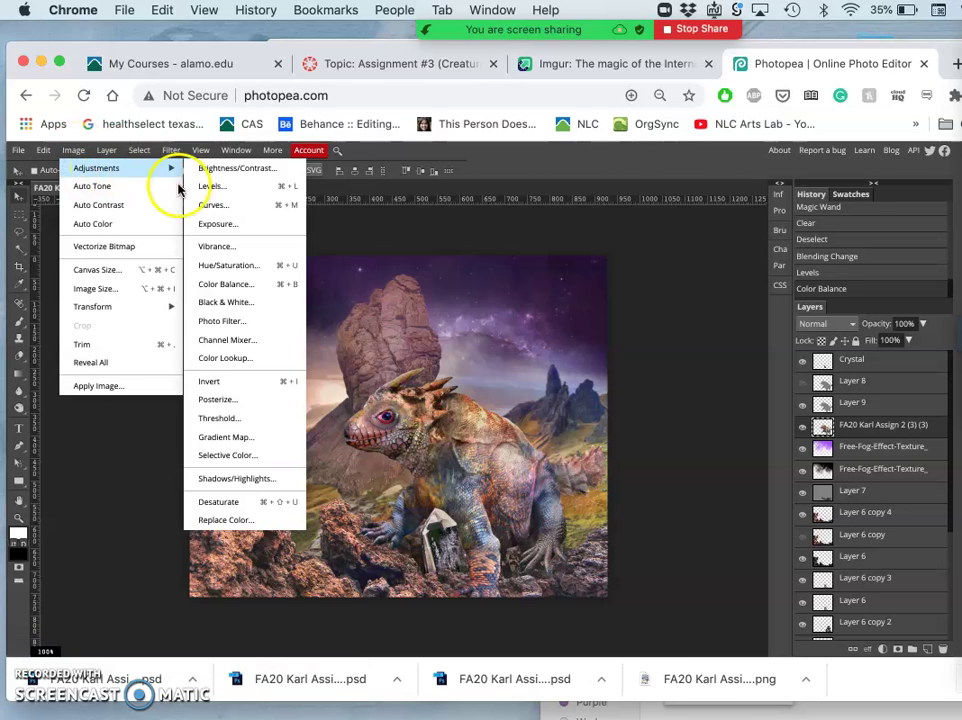
click(205, 263)
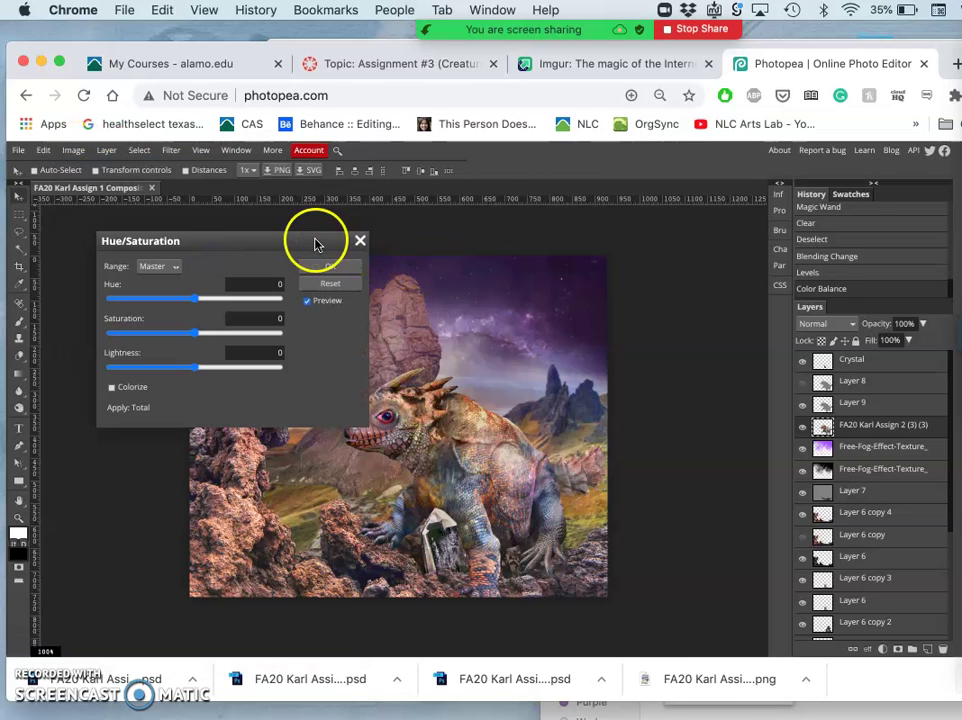
drag(316, 240, 763, 200)
mouse_move(628, 256)
mouse_down()
mouse_move(638, 254)
mouse_move(621, 257)
mouse_up()
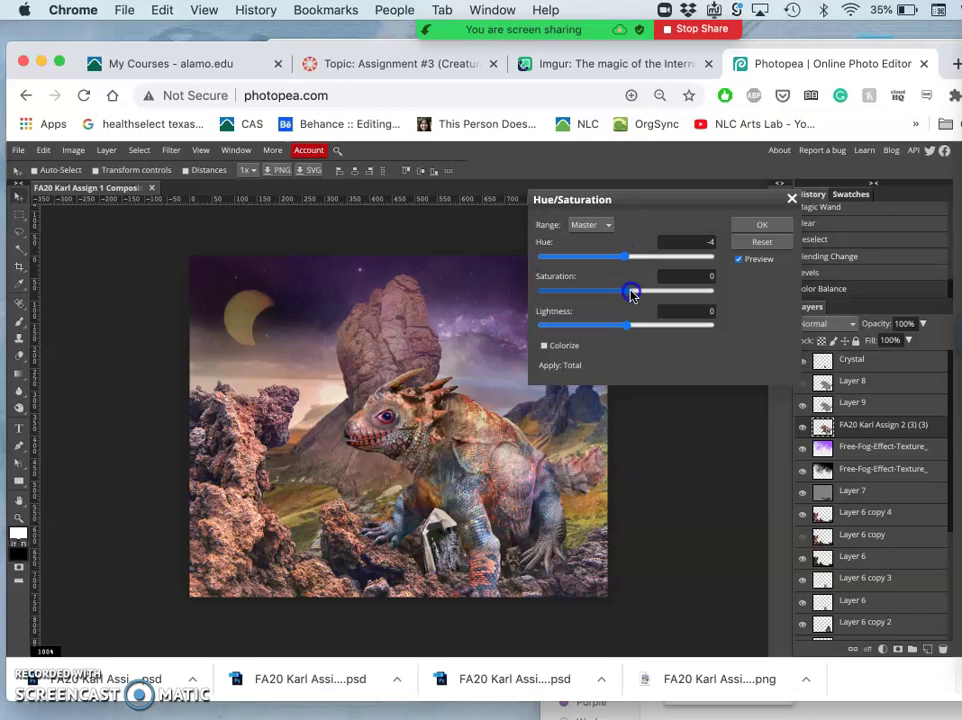
drag(631, 294, 680, 290)
drag(637, 291, 634, 292)
drag(633, 326, 621, 330)
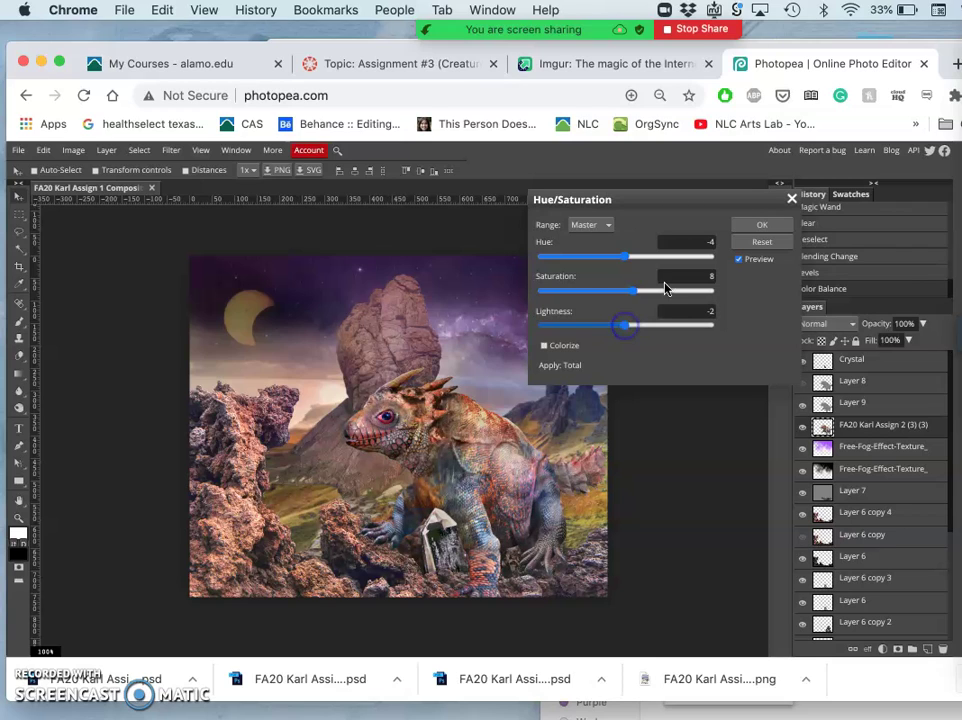
click(748, 226)
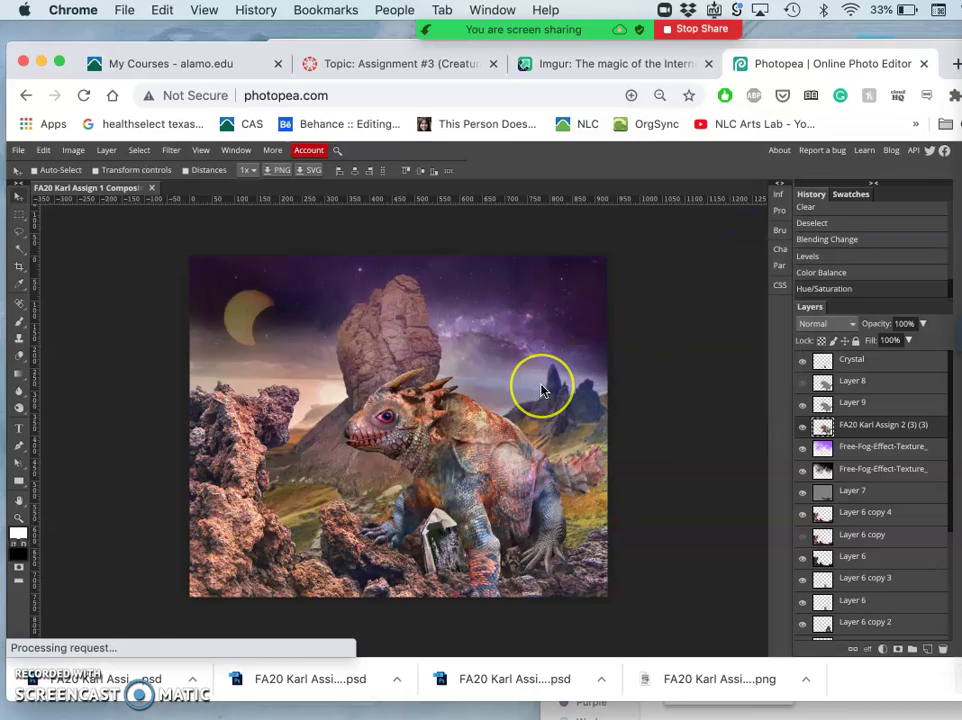
Show the Overlay shading layer Layer 8, select it, and activate the dodge/burn tool for shading the creature's tail.
scroll(541, 389, up, 5)
scroll(541, 389, down, 3)
scroll(541, 389, right, 3)
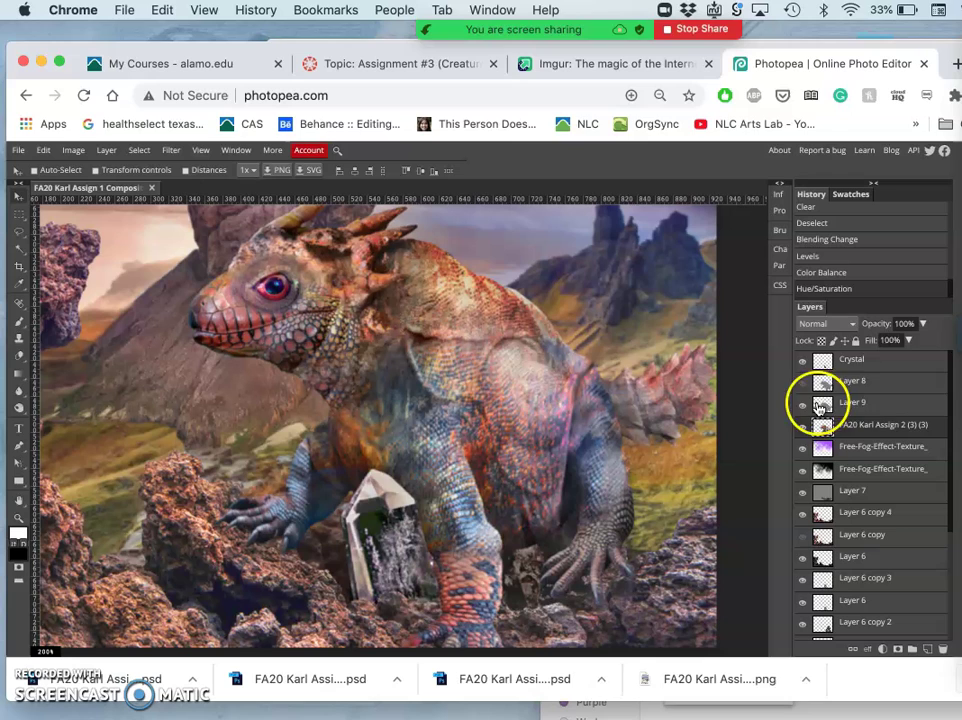
click(801, 386)
click(802, 386)
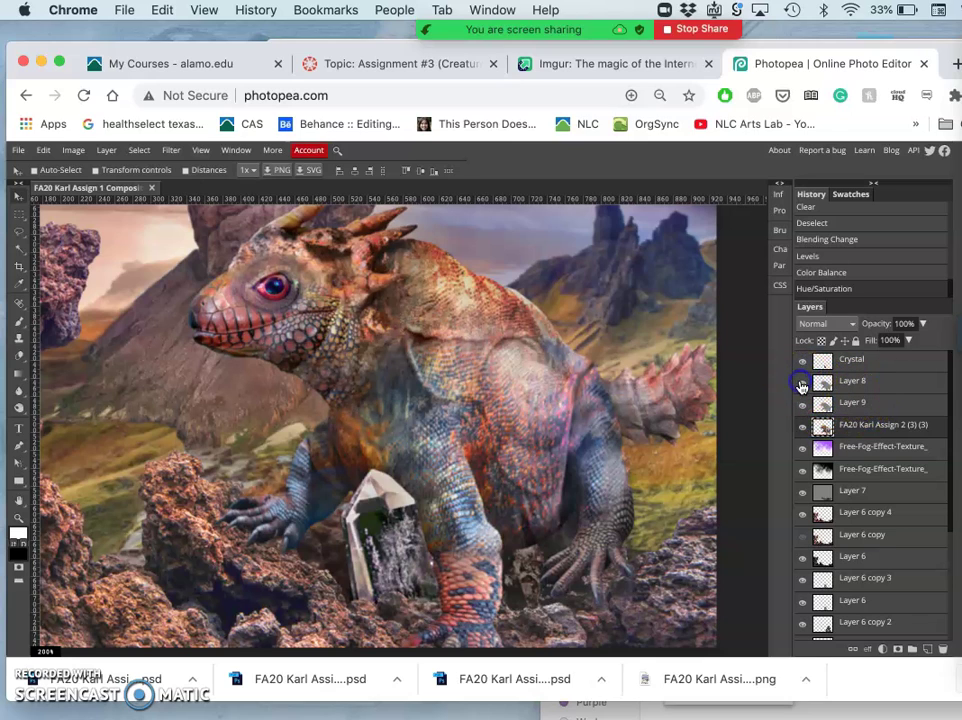
click(848, 379)
click(877, 387)
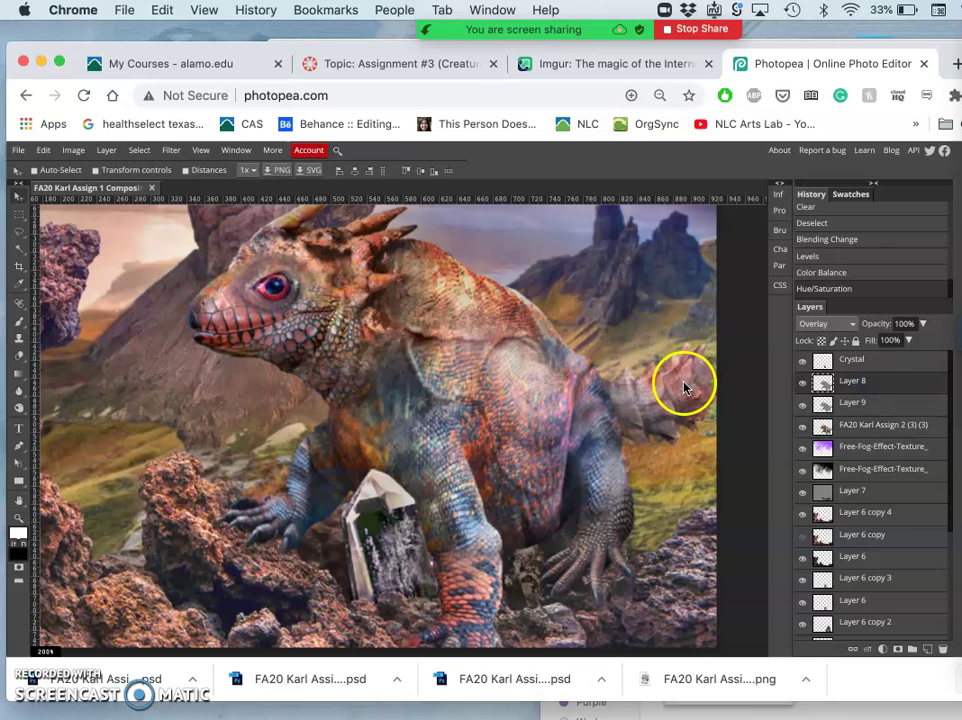
right_click(22, 409)
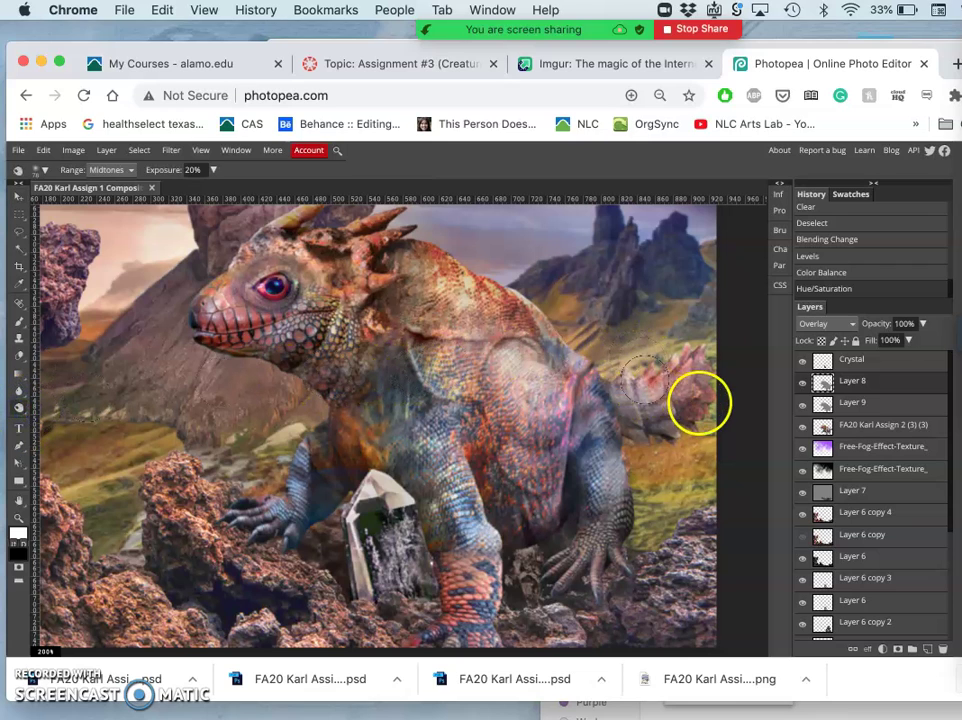